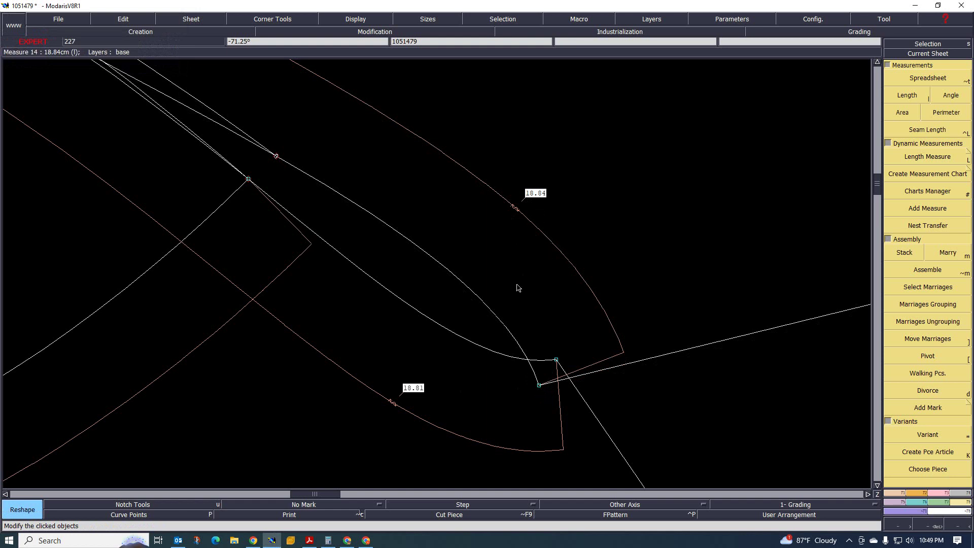
Step: Reshape the underarm end of the longer raglan seam curve so its length is 18.81 cm, equal to the other curve
scroll(563, 398, up, 2)
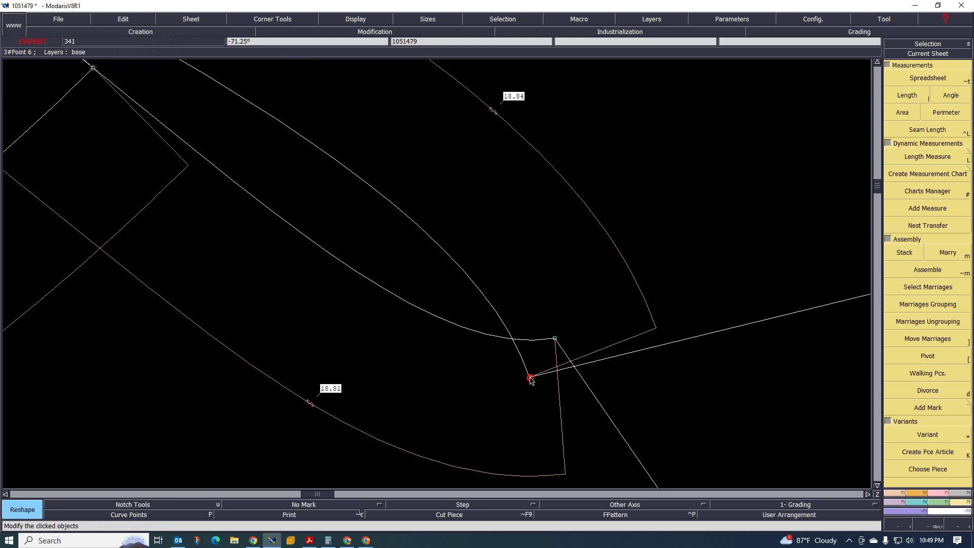
drag(530, 378, 529, 376)
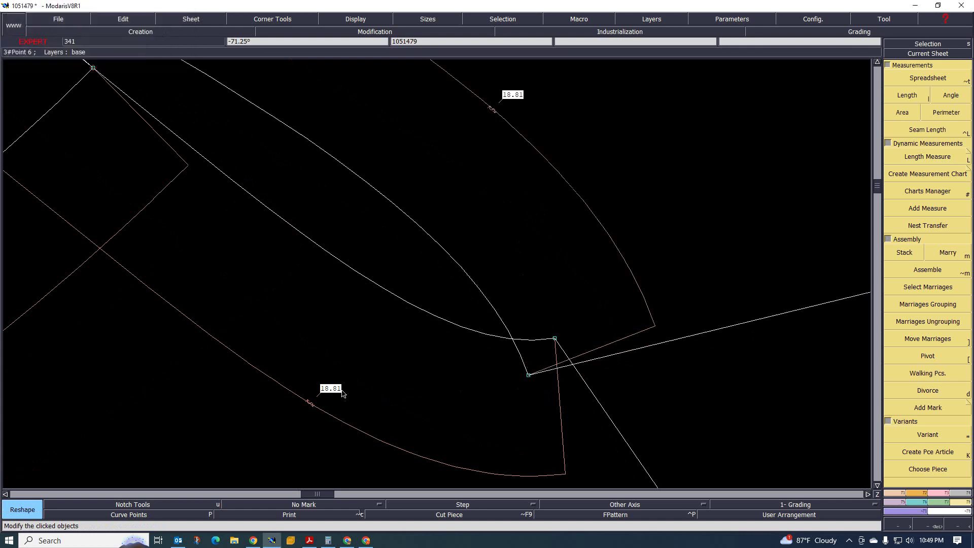
scroll(521, 270, down, 3)
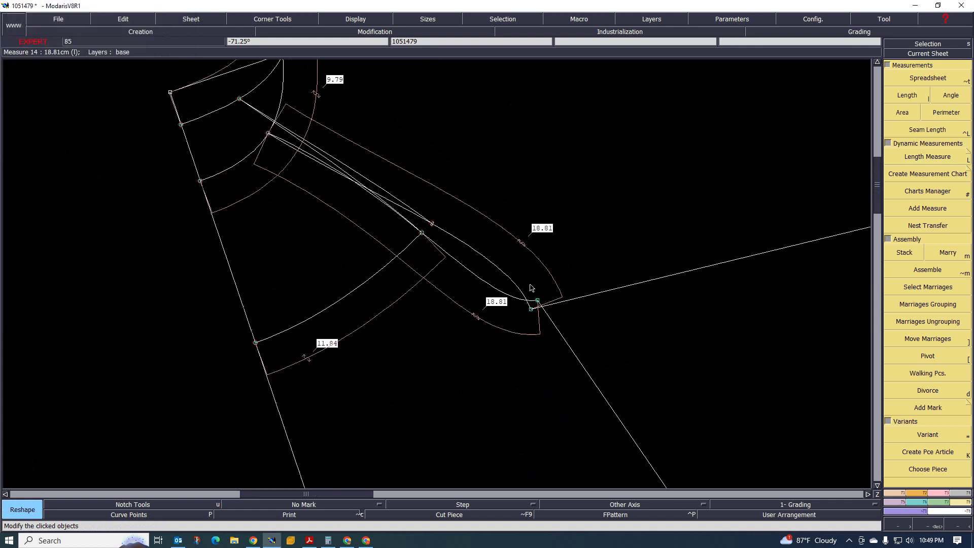
scroll(484, 303, up, 1)
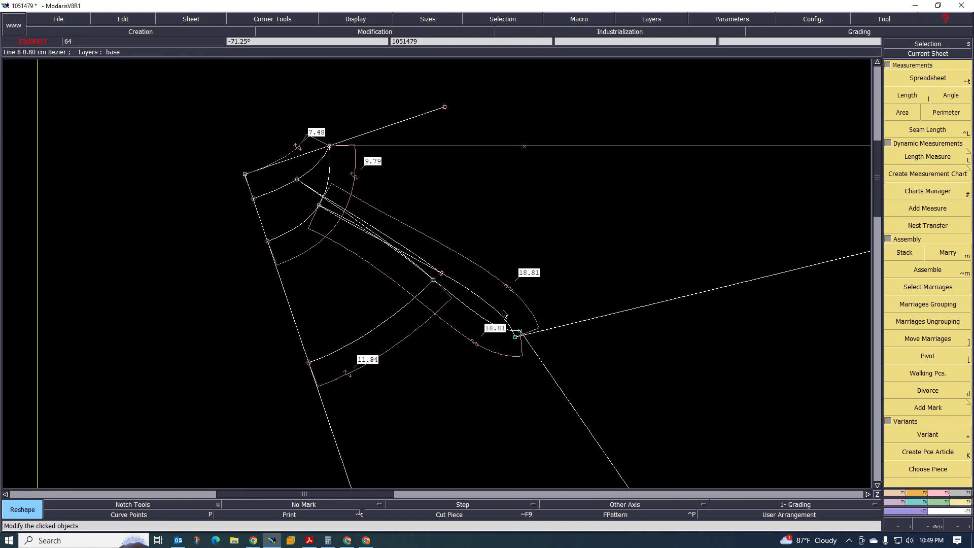
scroll(484, 303, down, 2)
scroll(456, 289, up, 1)
scroll(420, 269, down, 2)
scroll(385, 358, up, 1)
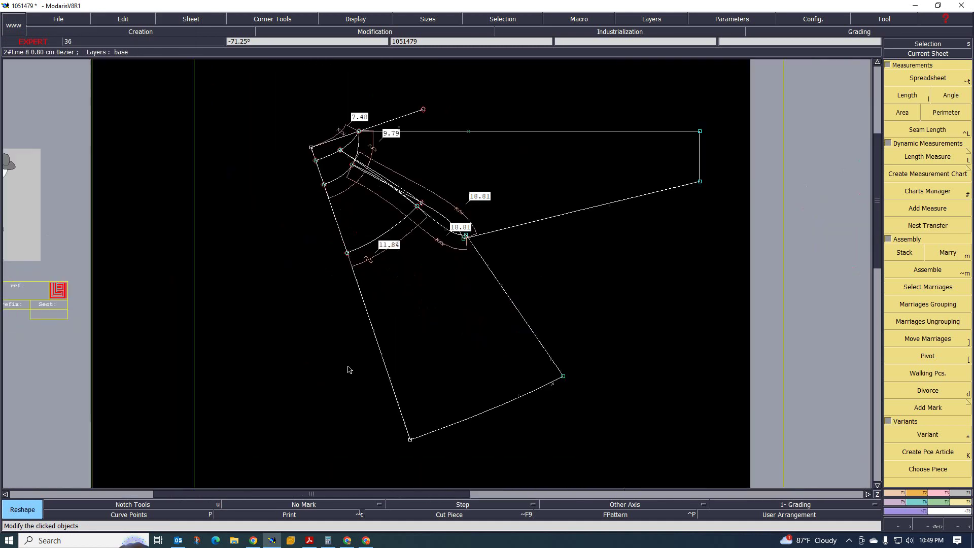
Step: Rotate the sheet with Rotation 2pts so the body piece's long slanted centre line lies horizontal
click(918, 493)
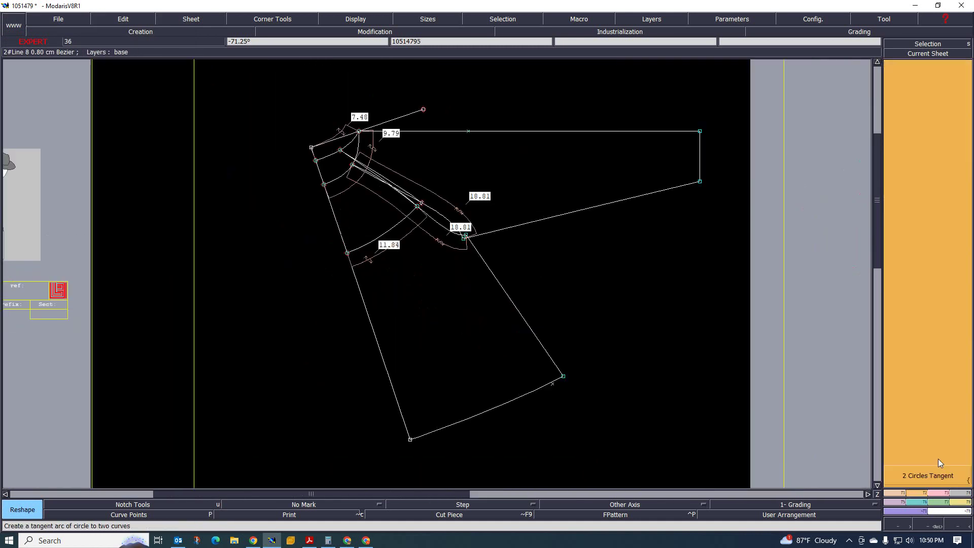
click(931, 348)
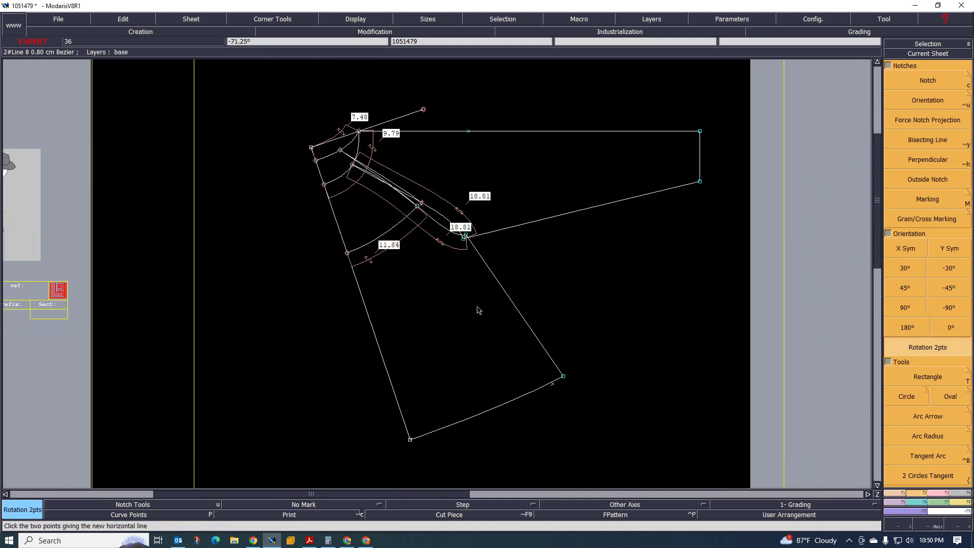
click(338, 226)
click(366, 317)
scroll(376, 299, up, 1)
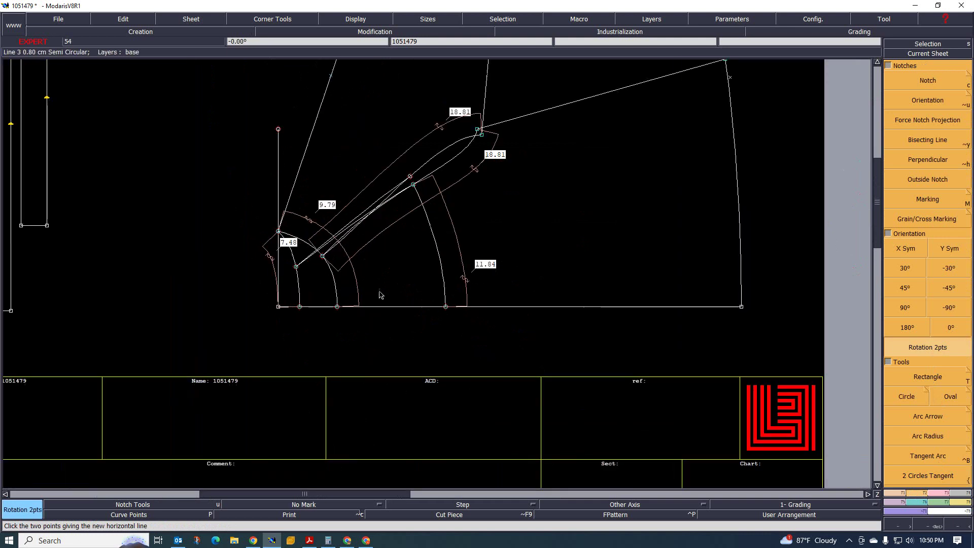
scroll(370, 294, down, 1)
scroll(325, 279, up, 1)
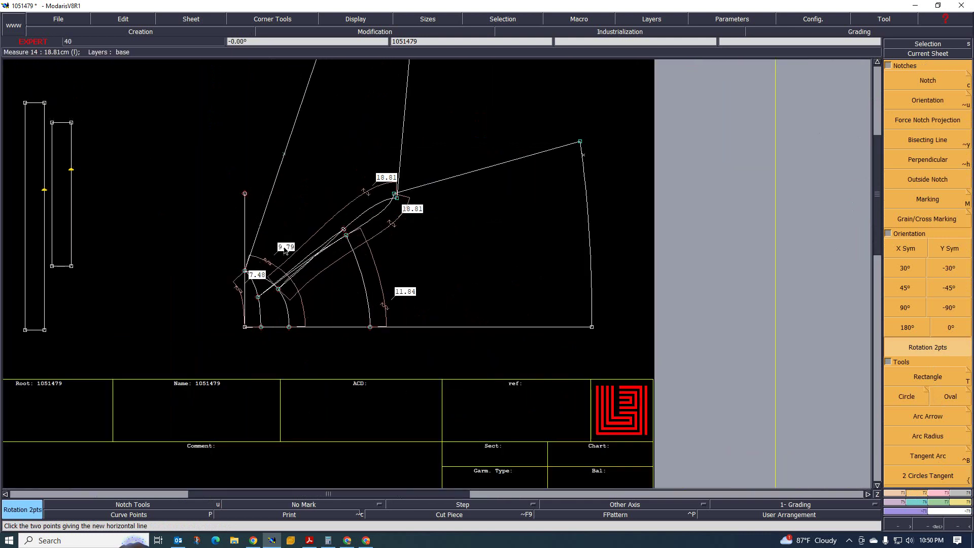
Step: Activate the Deletion tool and display the nest of the selected sizes for the body sheet
key(Delete)
click(237, 226)
scroll(171, 304, down, 3)
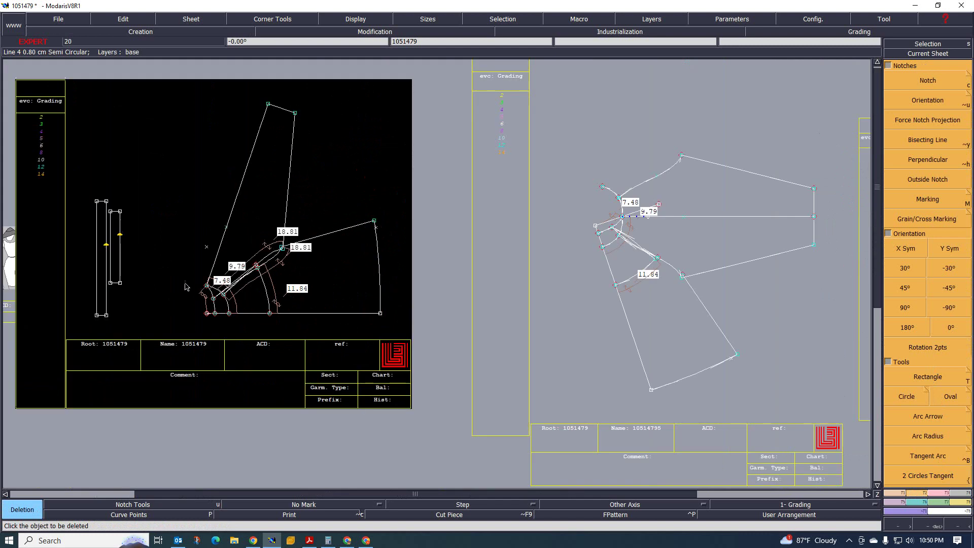
scroll(190, 269, up, 2)
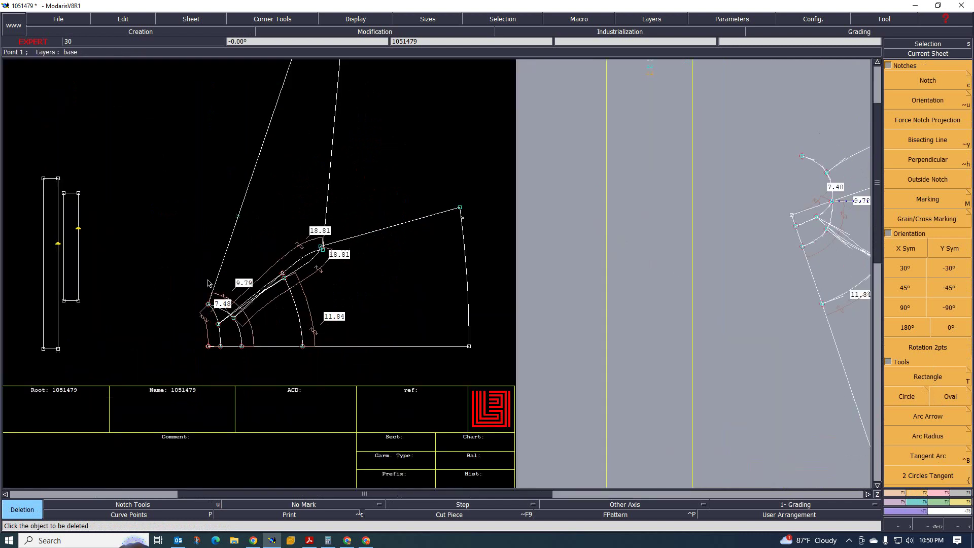
scroll(208, 283, down, 3)
scroll(354, 239, up, 2)
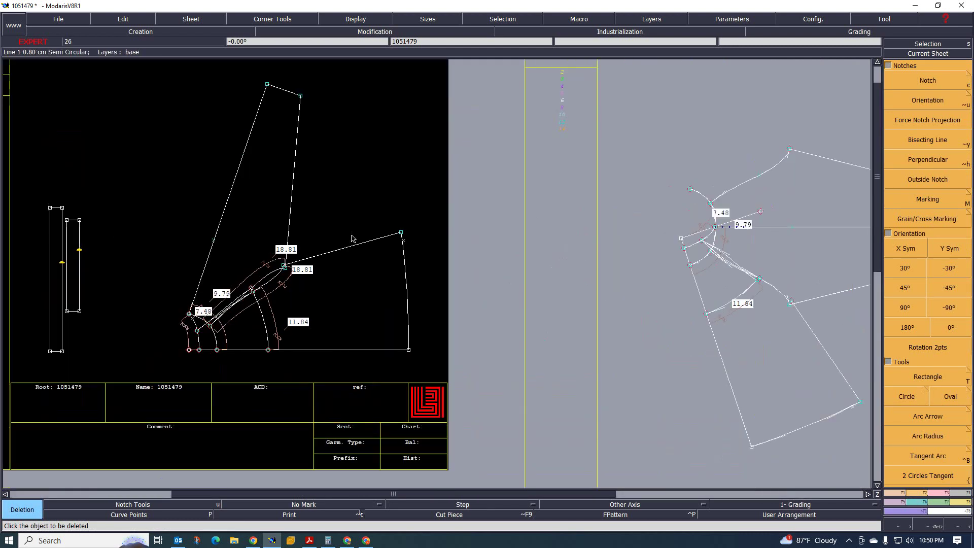
scroll(271, 312, up, 2)
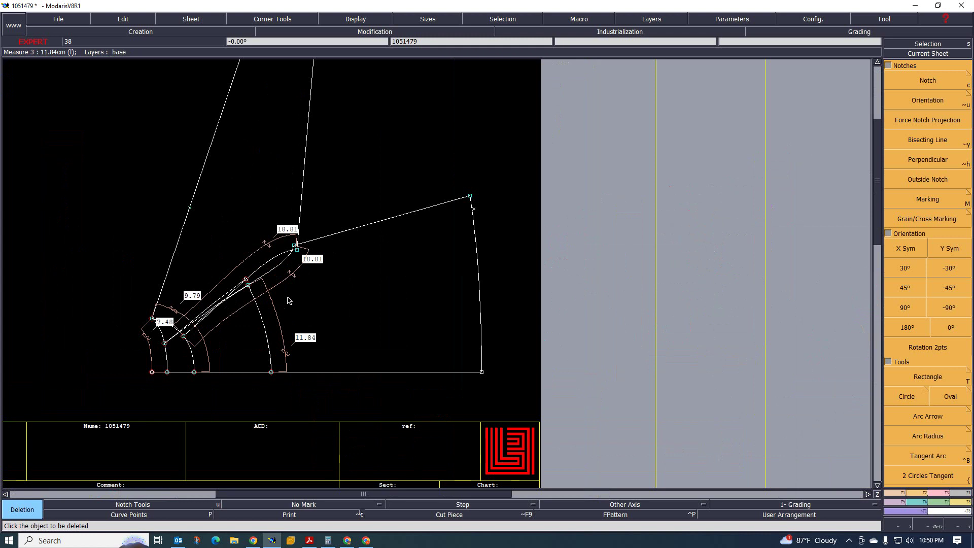
key(n)
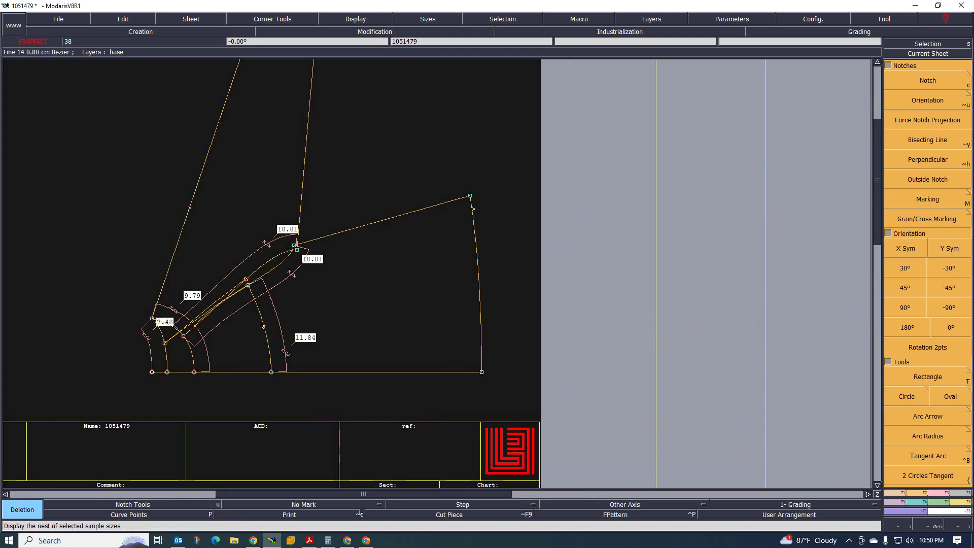
scroll(242, 333, up, 2)
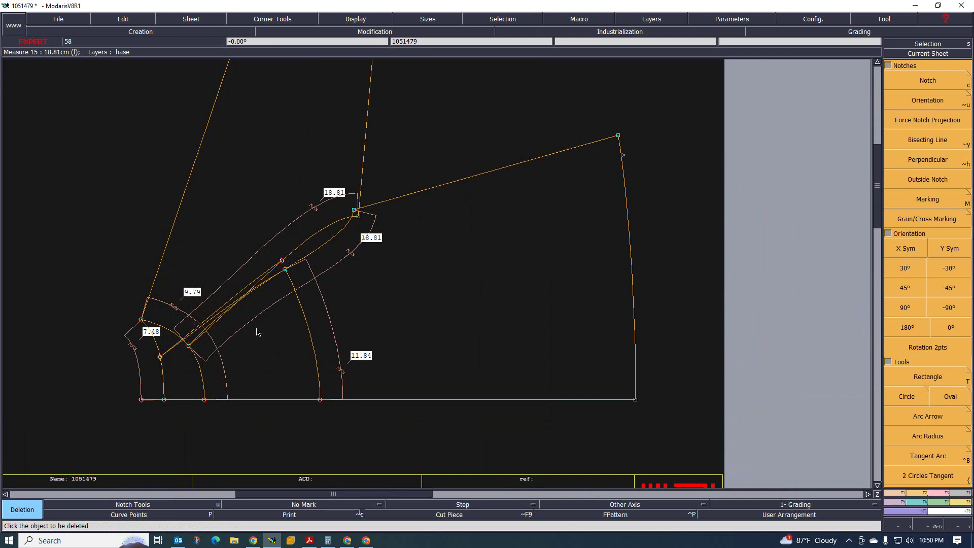
Step: Delete both 18.81 cm raglan curve measures and the 9.79 and 7.48 cm neck measures, confirming deletion of the linked measure
click(260, 321)
click(261, 269)
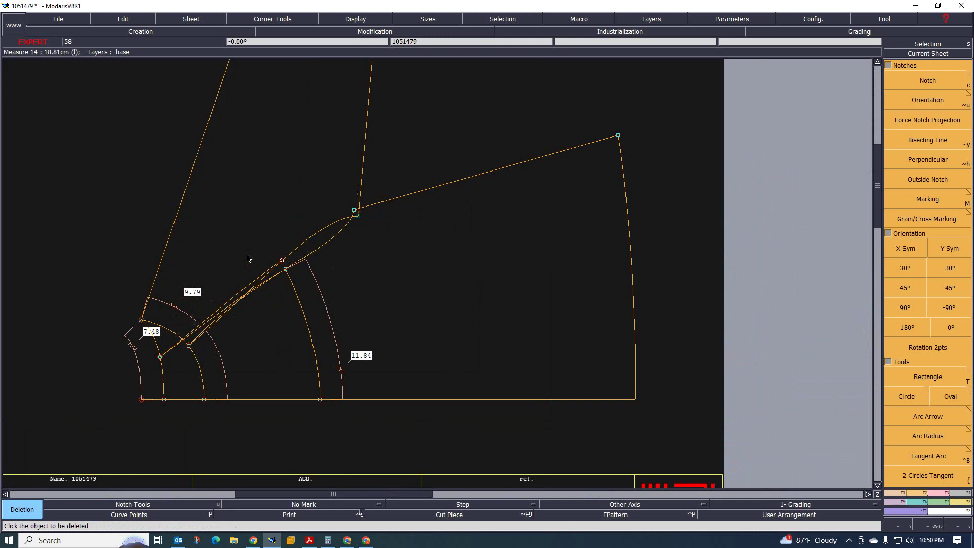
click(220, 349)
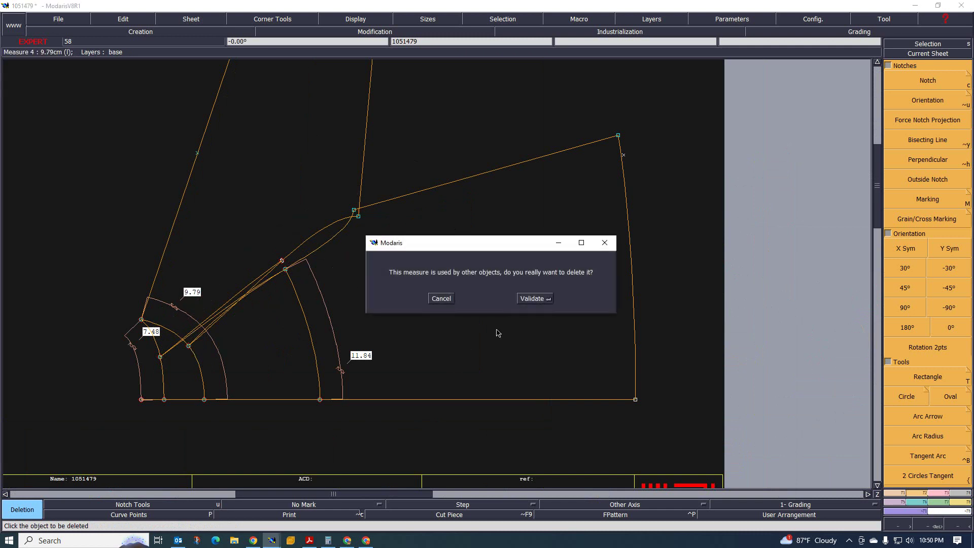
click(535, 298)
click(134, 372)
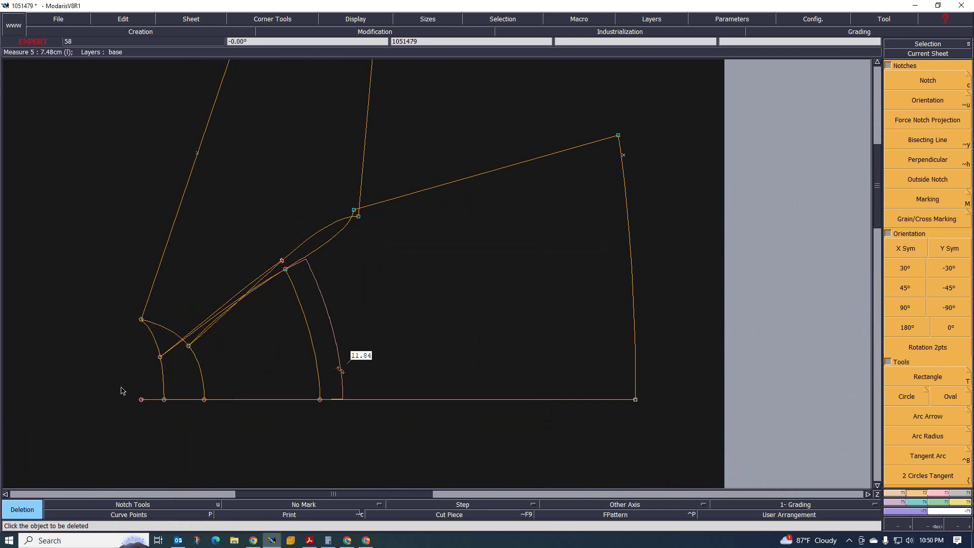
scroll(119, 474, down, 1)
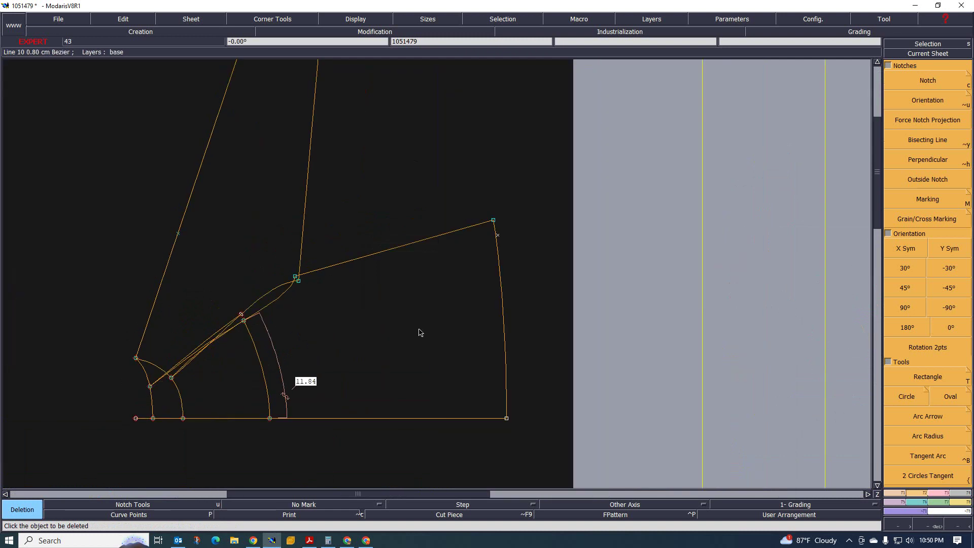
Step: Switch to the PDF tech pack in Acrobat and examine the graded measurement chart for all sizes
click(309, 540)
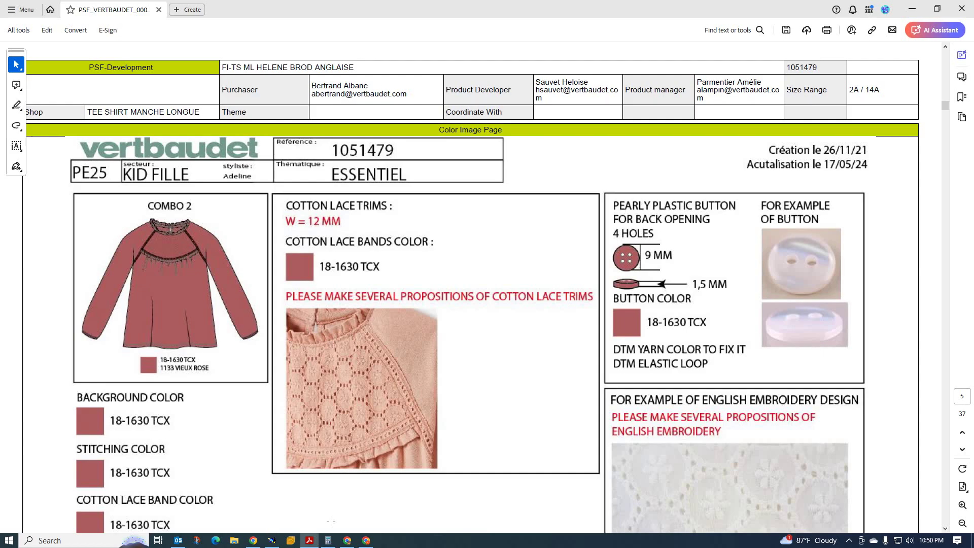
scroll(365, 397, down, 10)
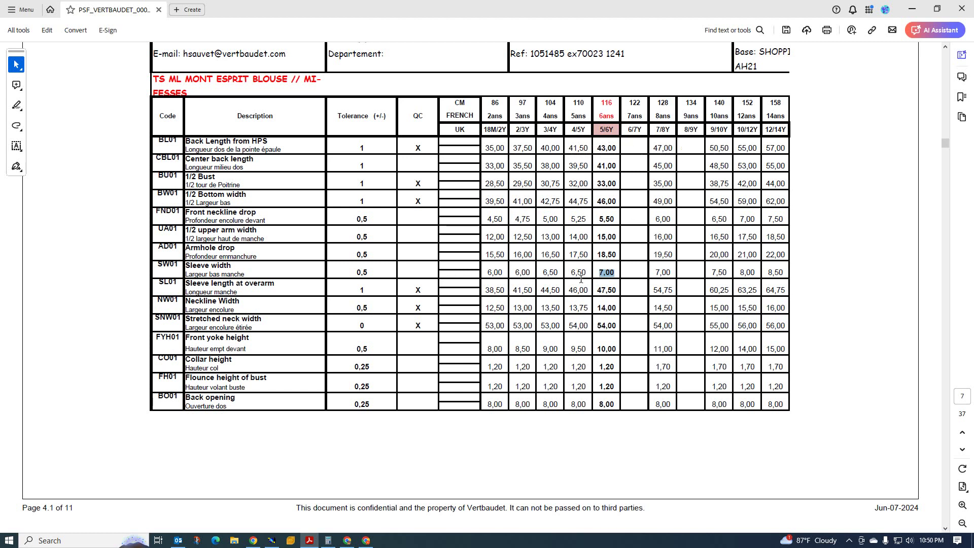
mouse_move(270, 542)
click(272, 541)
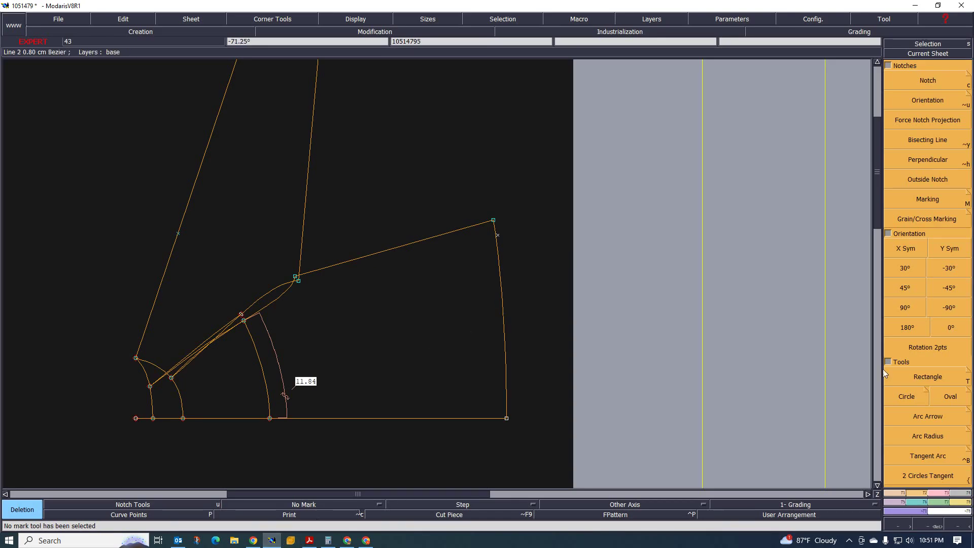
Step: Open grading control for the centre-line hem corner and set its ddx steps to 2.5, 2.5, 1.5 and 1.5 for sizes 2 to 6
click(917, 502)
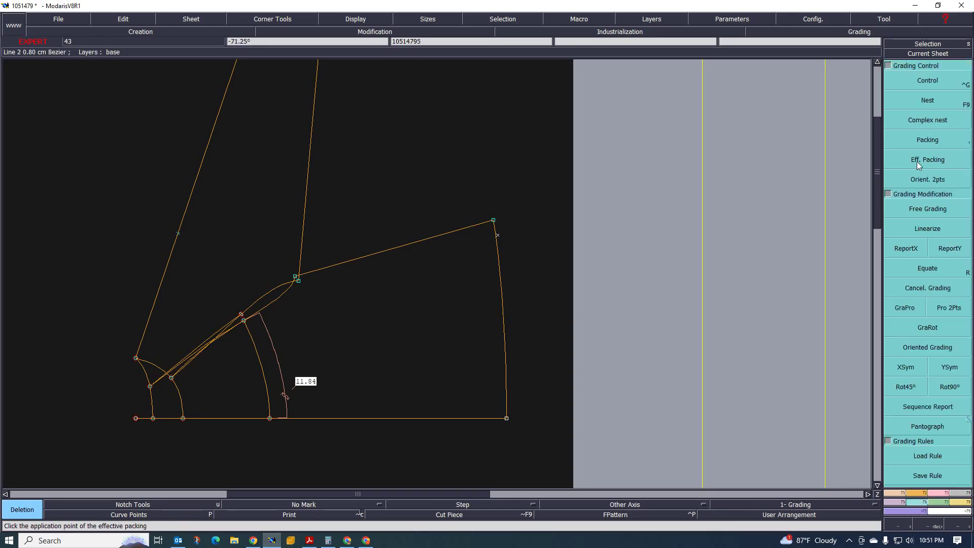
click(506, 418)
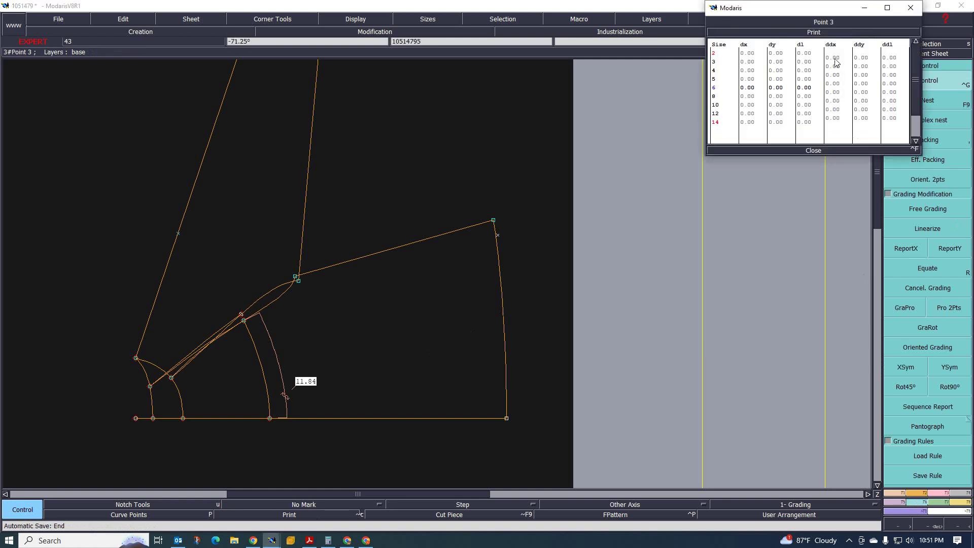
drag(833, 57, 836, 69)
text(2.5)
key(Return)
drag(834, 71, 837, 83)
text(1)
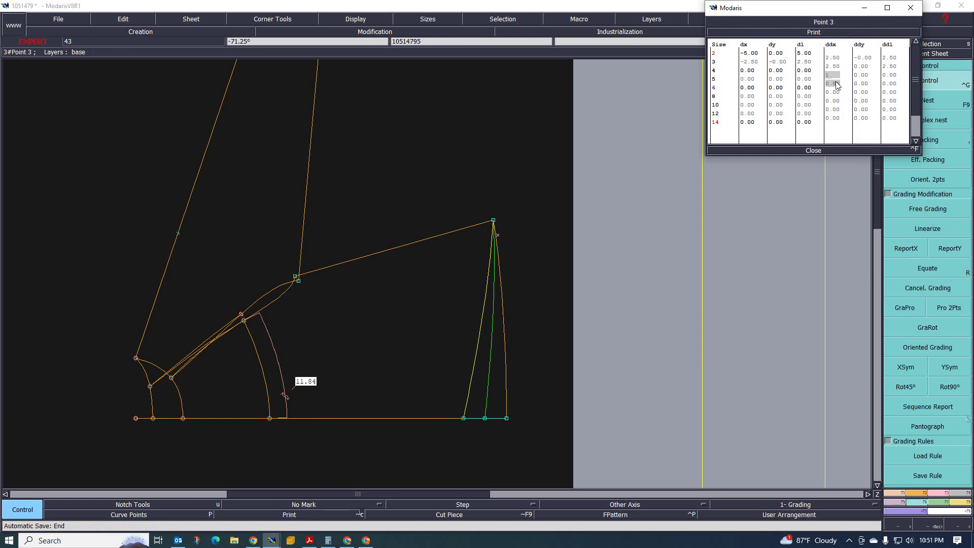
text(.5)
key(Return)
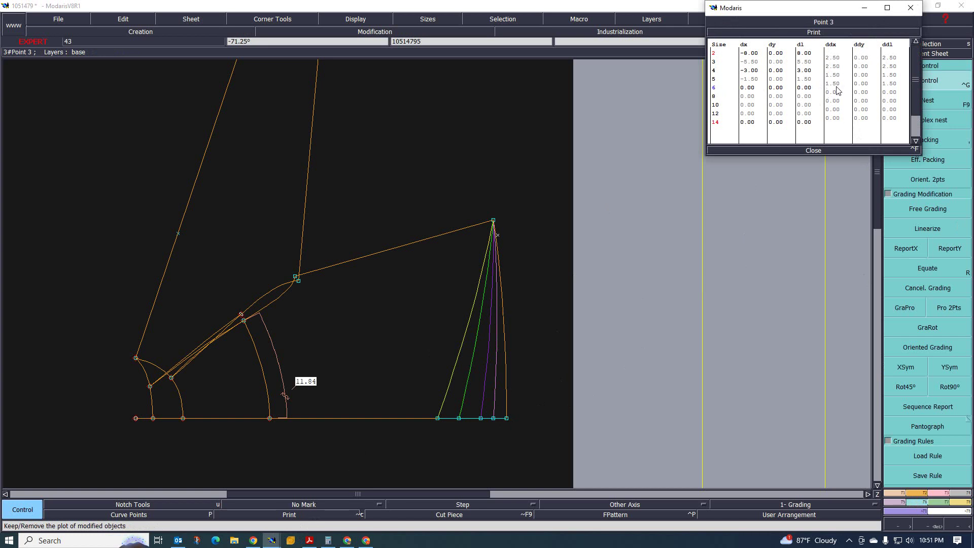
drag(836, 75, 841, 85)
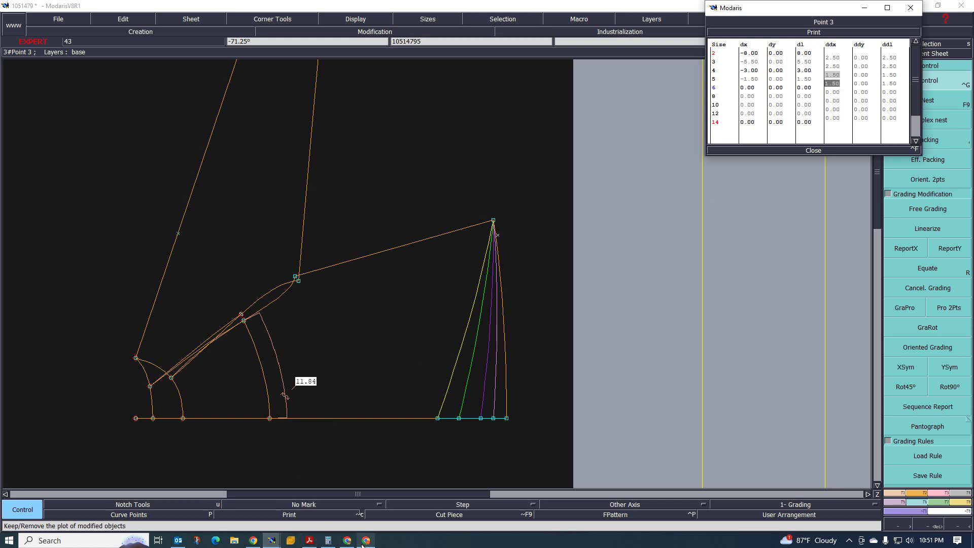
Step: Check the PDF measurement chart and set the hem corner's ddx to 4 from size 6 to 8 and 3.5 from 8 to 10
click(310, 541)
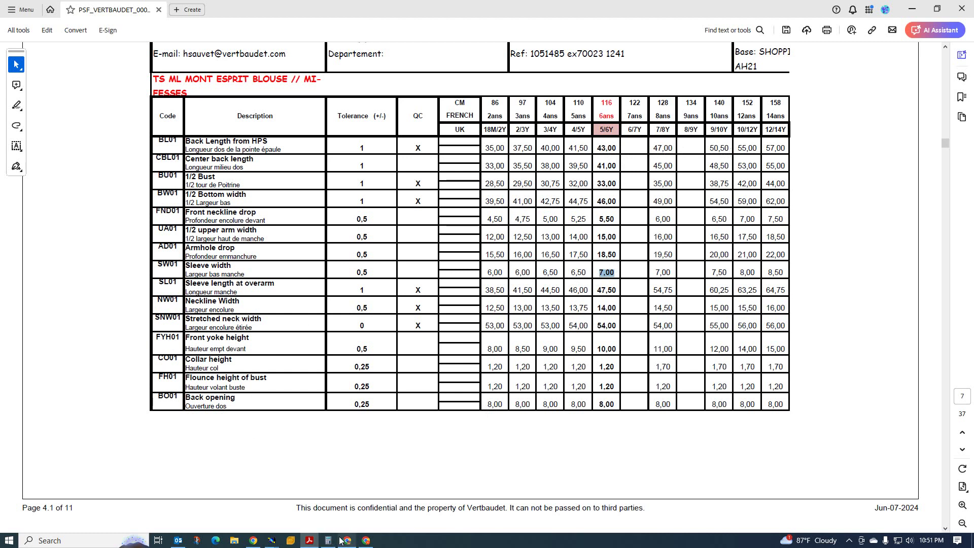
mouse_move(271, 540)
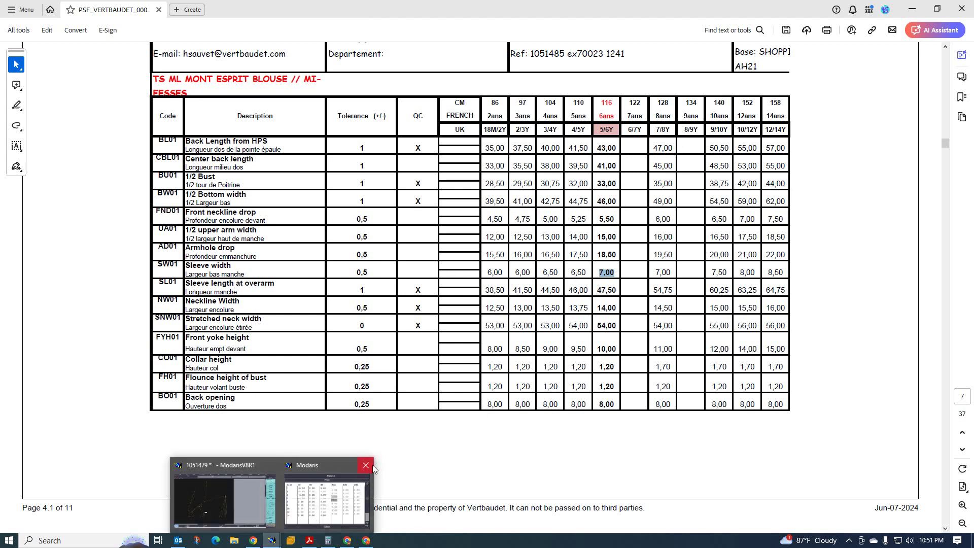
click(241, 504)
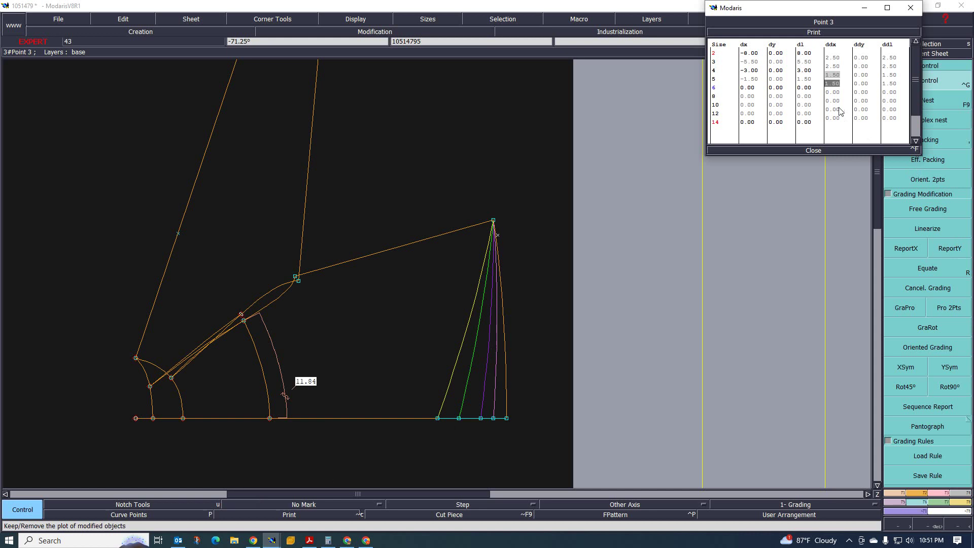
click(828, 93)
text(4)
key(Return)
key(BackSpace)
text(3.5)
key(Return)
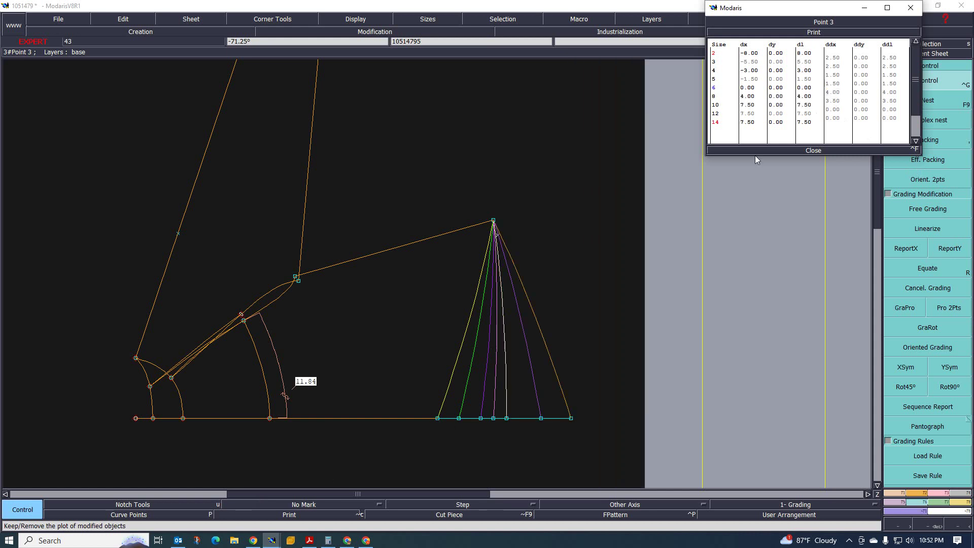
Step: Check the PDF measurement chart and set the hem corner's ddx to 4.5 from size 10 to 12 and 2 from 12 to 14
click(309, 540)
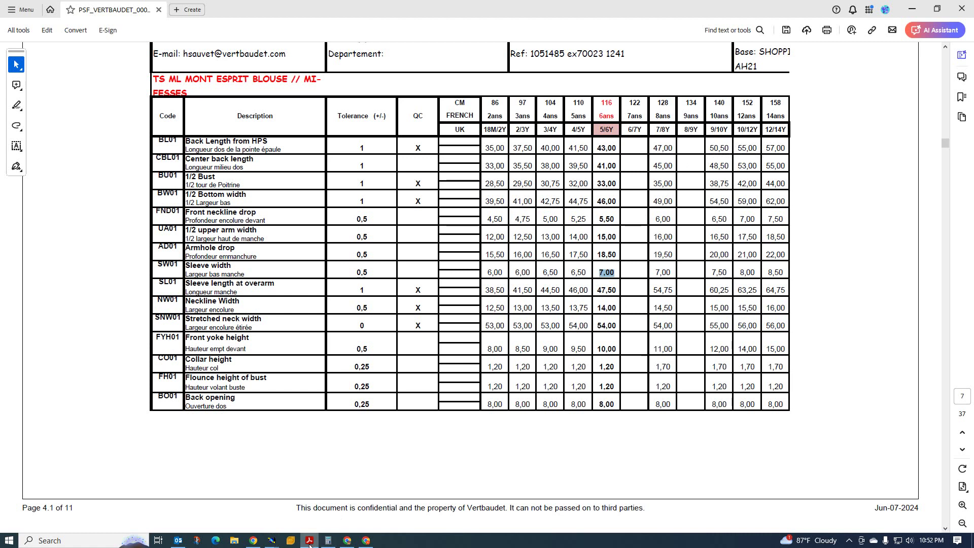
mouse_move(274, 541)
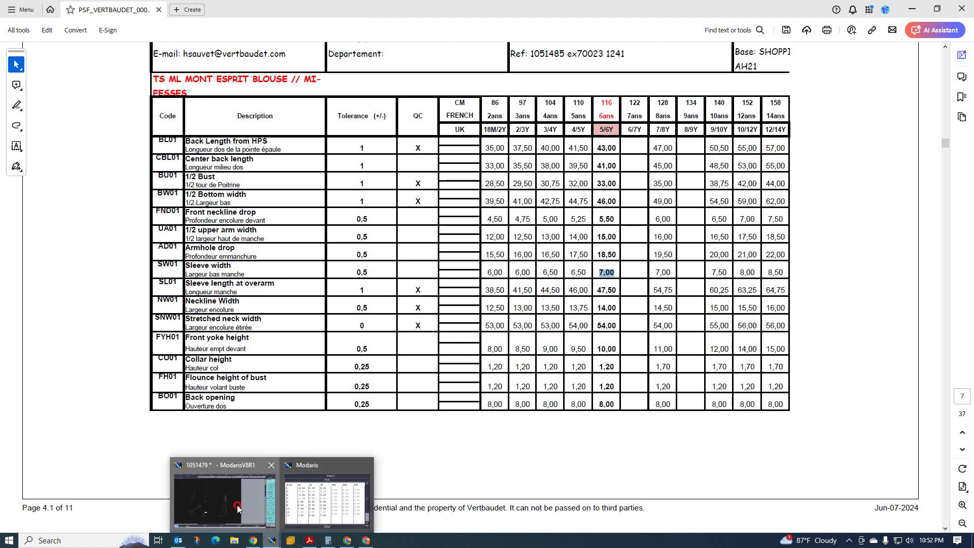
click(396, 502)
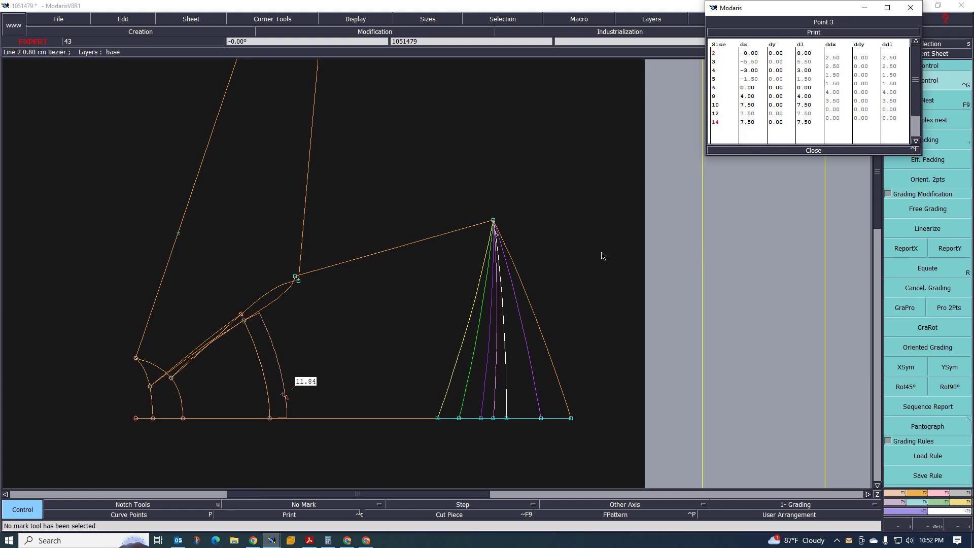
click(834, 109)
text(4.5)
click(838, 118)
text(2)
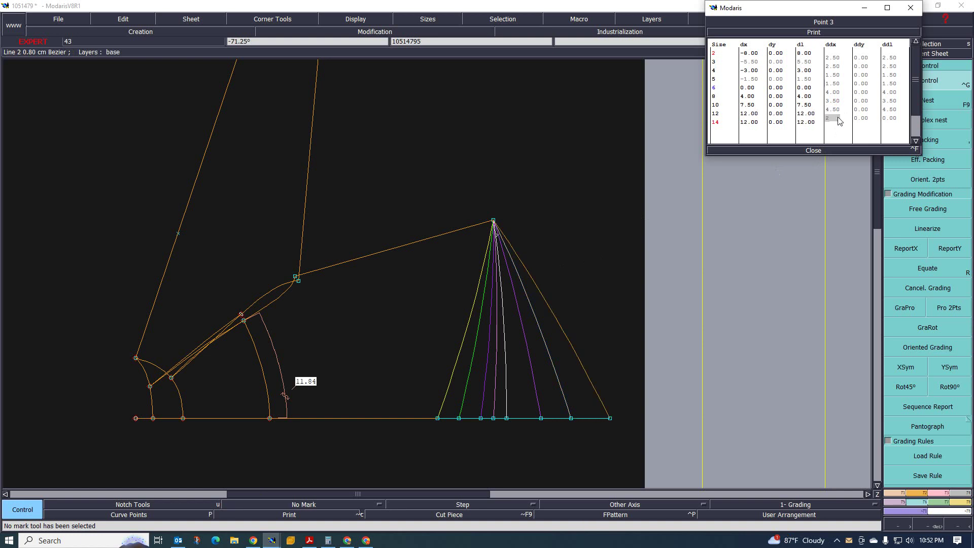
key(Return)
click(811, 150)
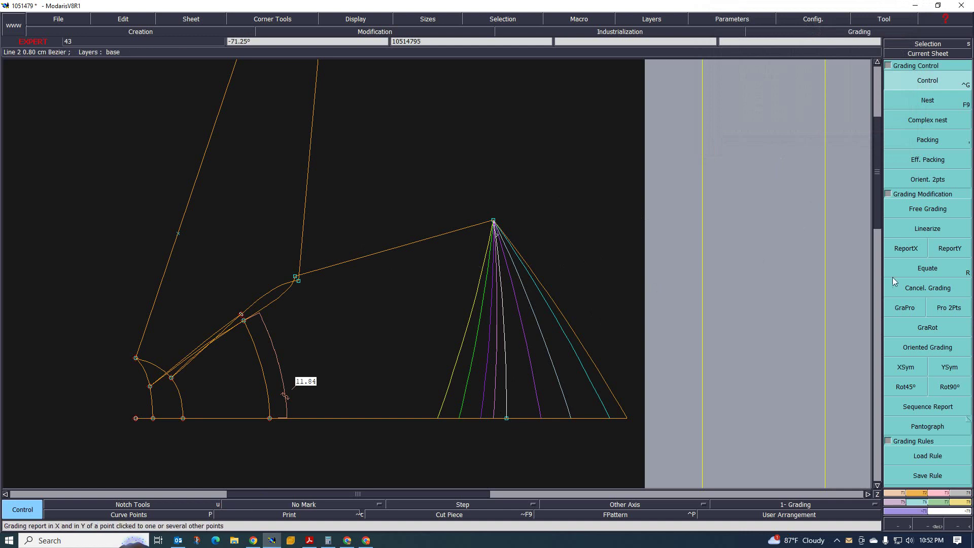
Step: Copy the X grading of the centre-line hem corner to the side-seam hem point with ReportX
click(906, 248)
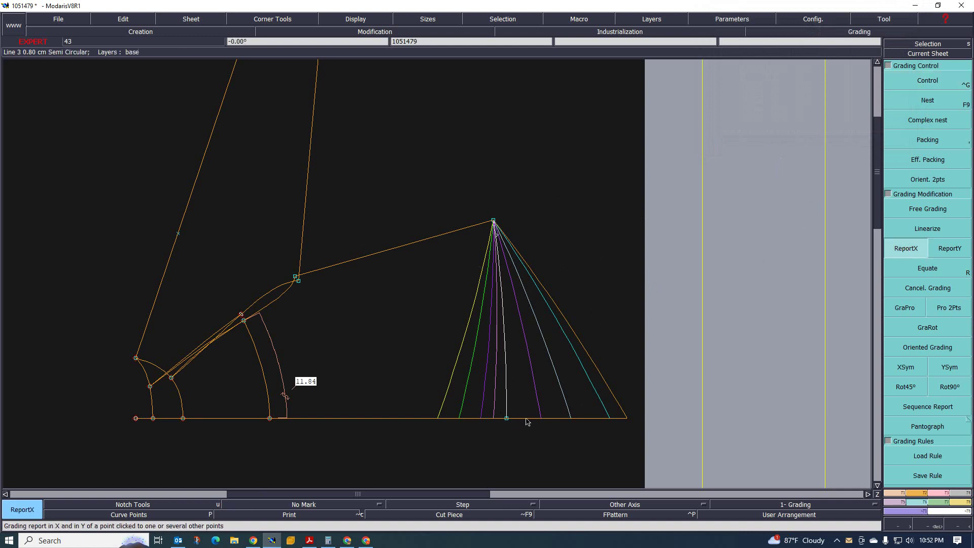
click(507, 418)
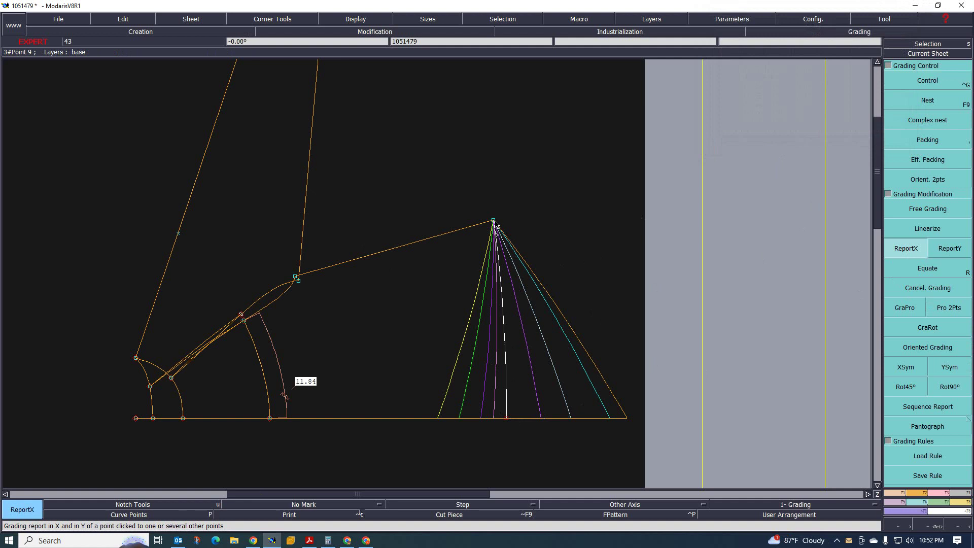
click(493, 220)
scroll(507, 263, up, 1)
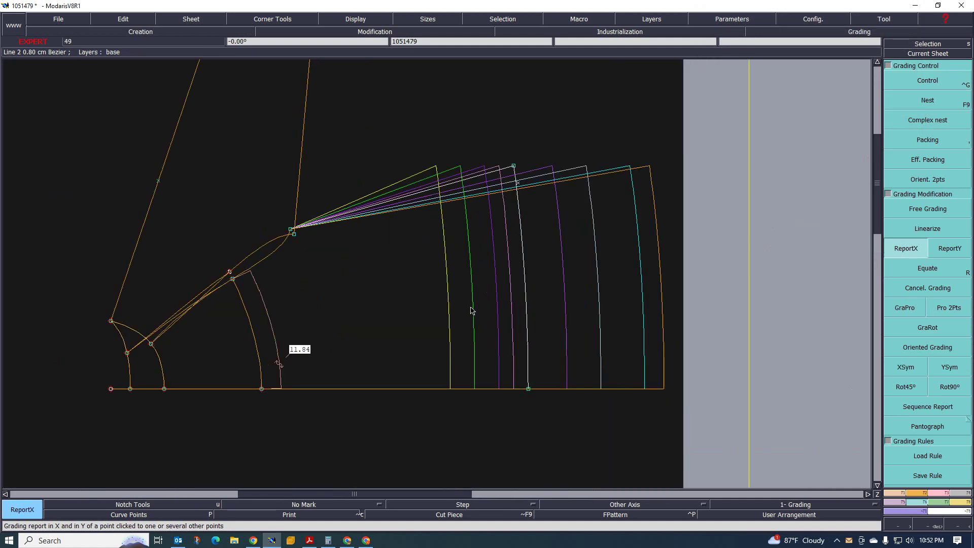
scroll(355, 273, down, 1)
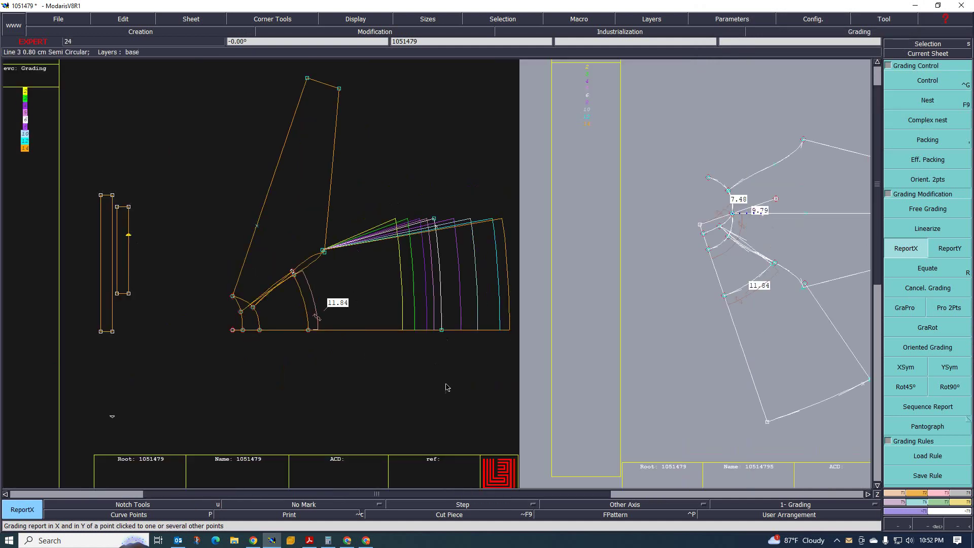
Step: Measure the centre line from its neck end to the hem corner in the measurement spreadsheet and compare all sizes with the PDF chart
click(960, 502)
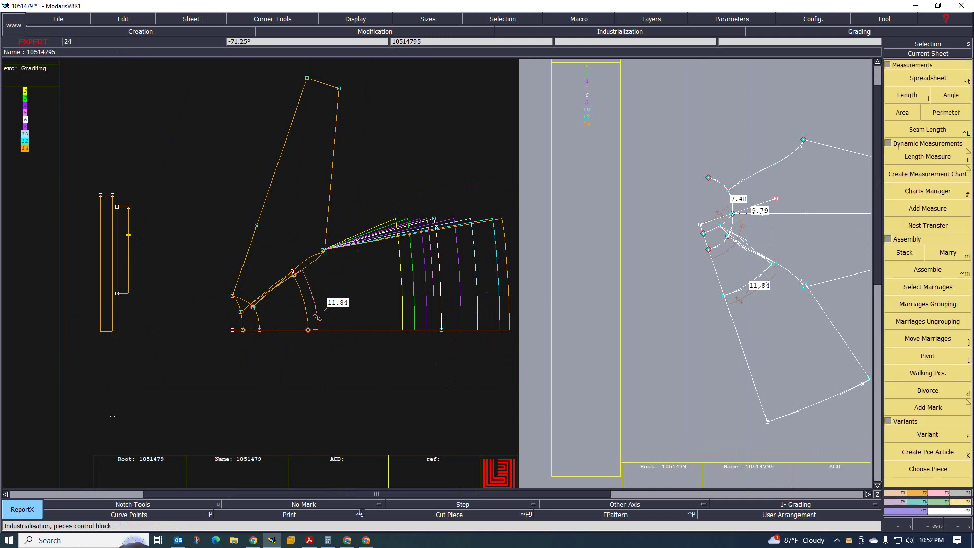
click(928, 78)
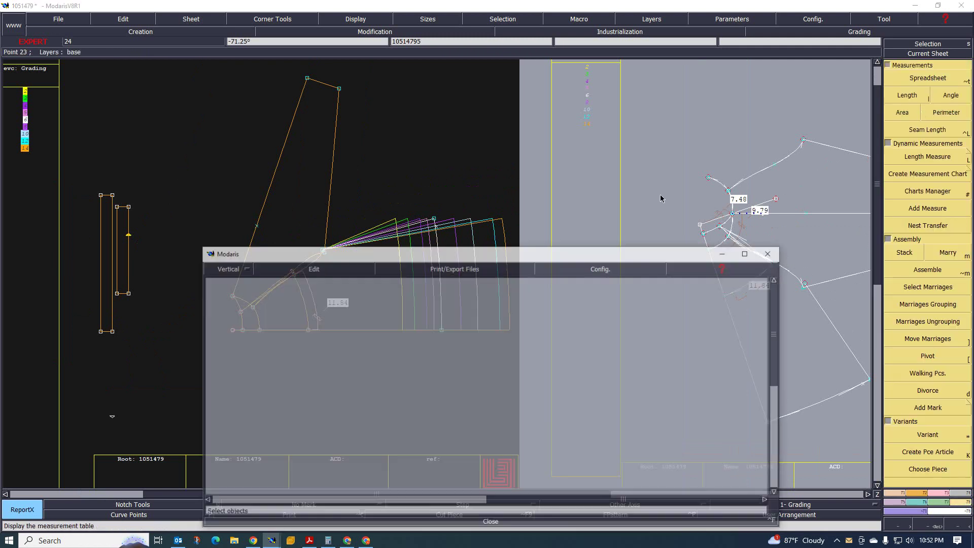
drag(518, 253, 400, 352)
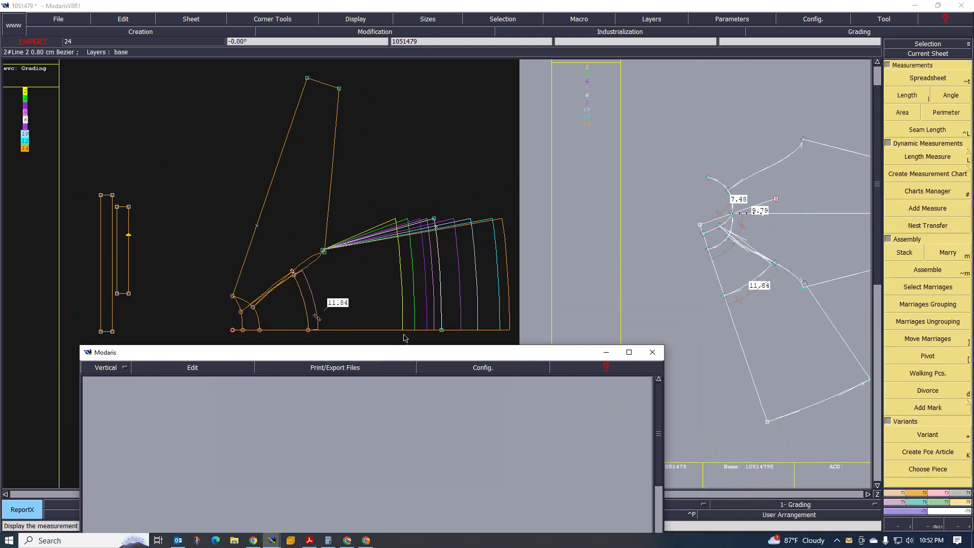
scroll(434, 271, up, 3)
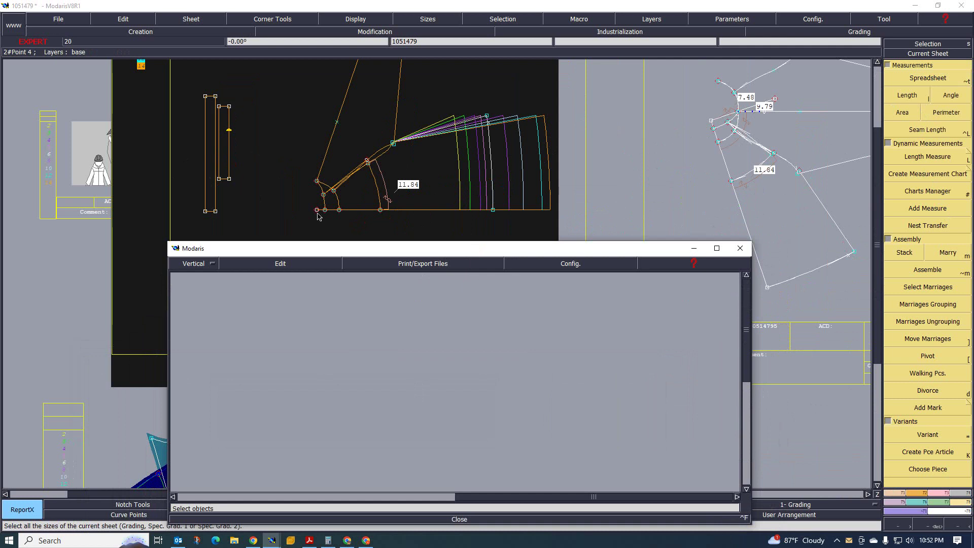
click(907, 97)
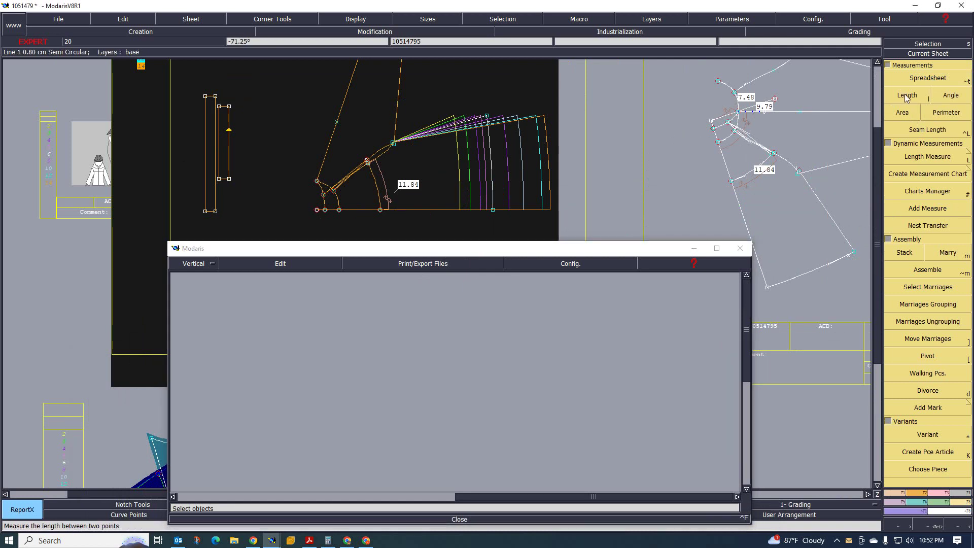
click(906, 97)
click(317, 210)
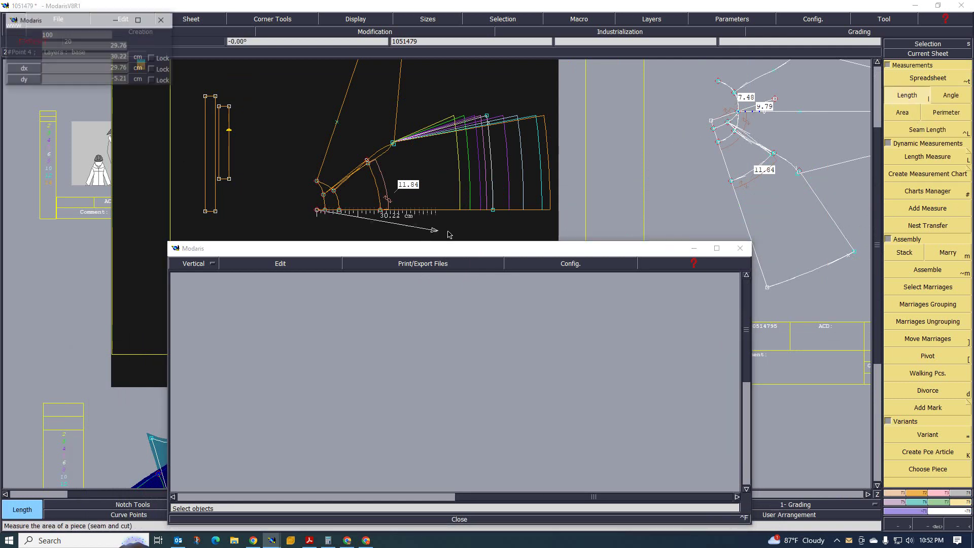
click(493, 210)
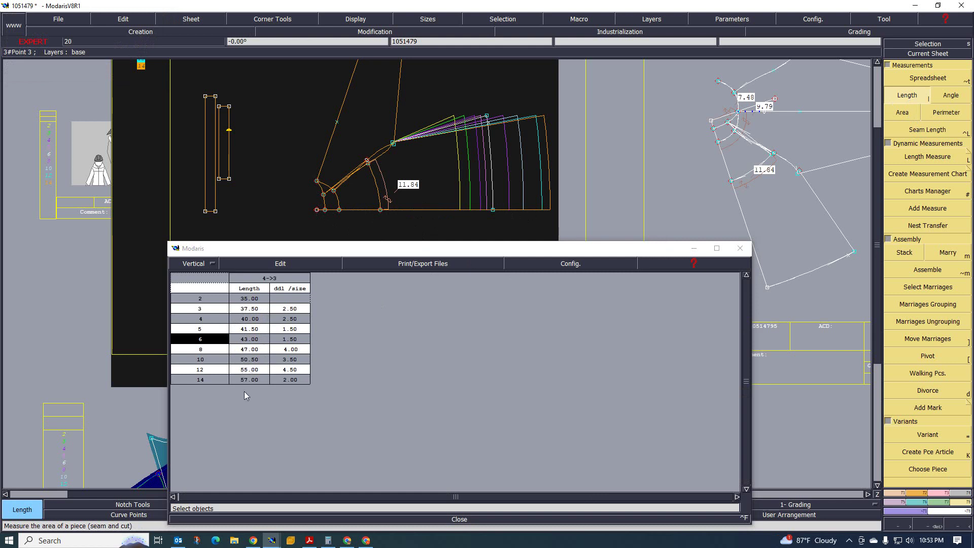
click(308, 541)
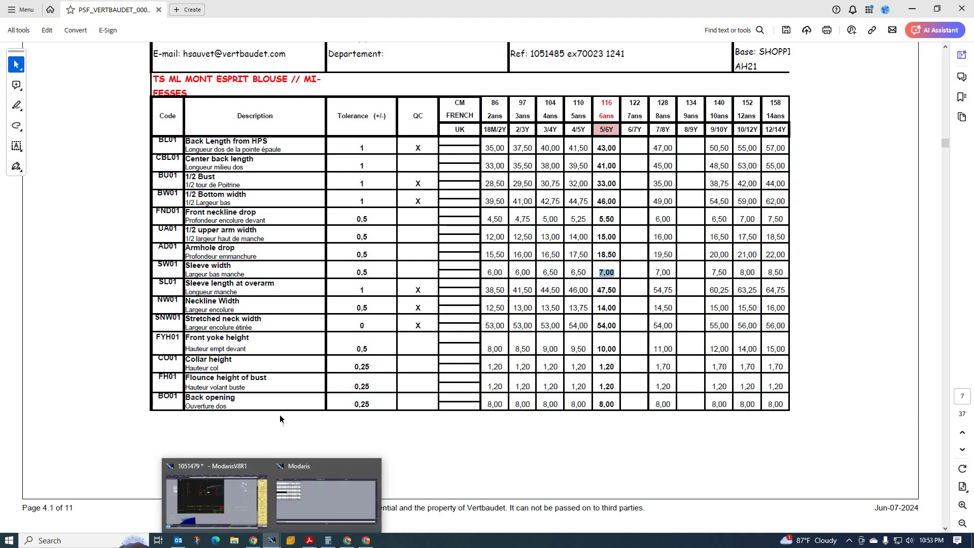
click(271, 540)
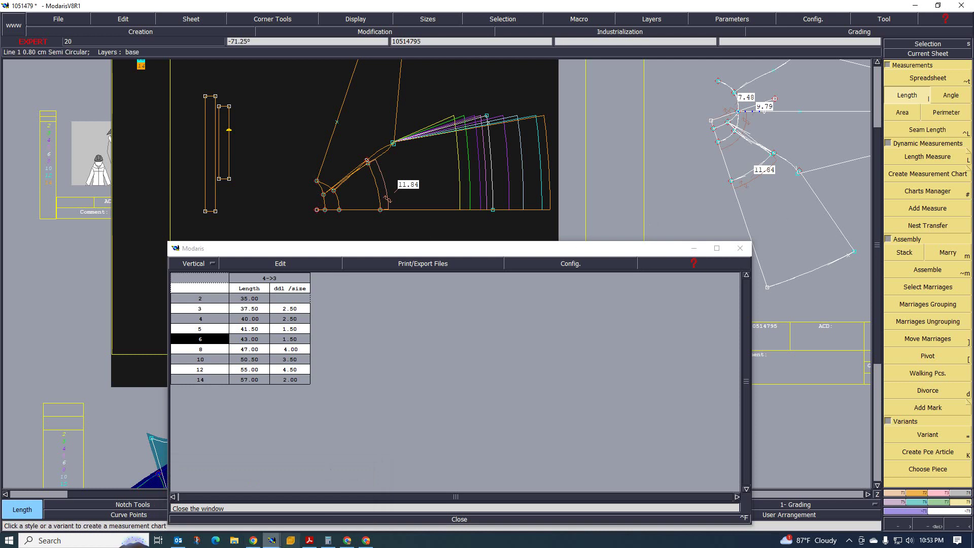
Step: Consult the 1/2 Bust row in the PDF chart and calculate 3.75 ÷ 2 in Calculator for the size 8 to 10 step
click(309, 540)
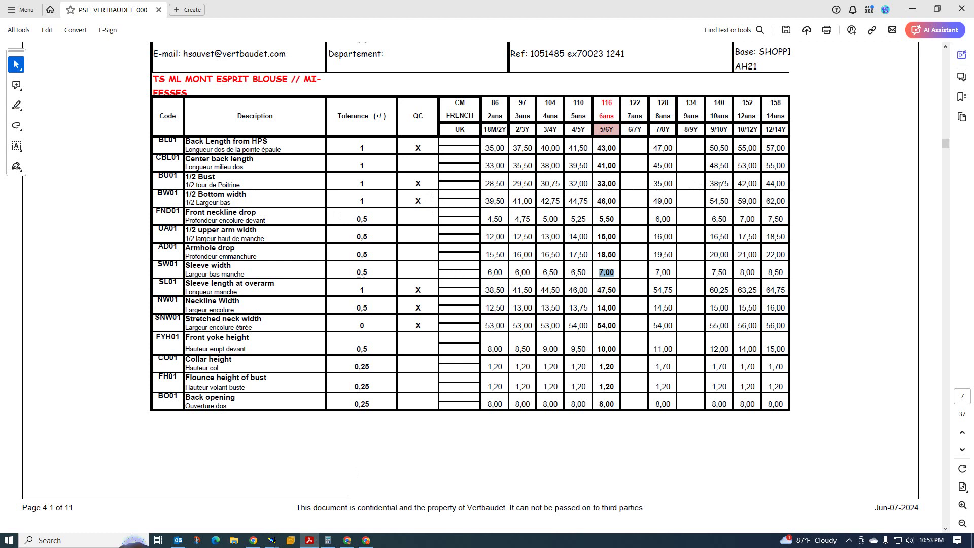
click(328, 542)
click(863, 324)
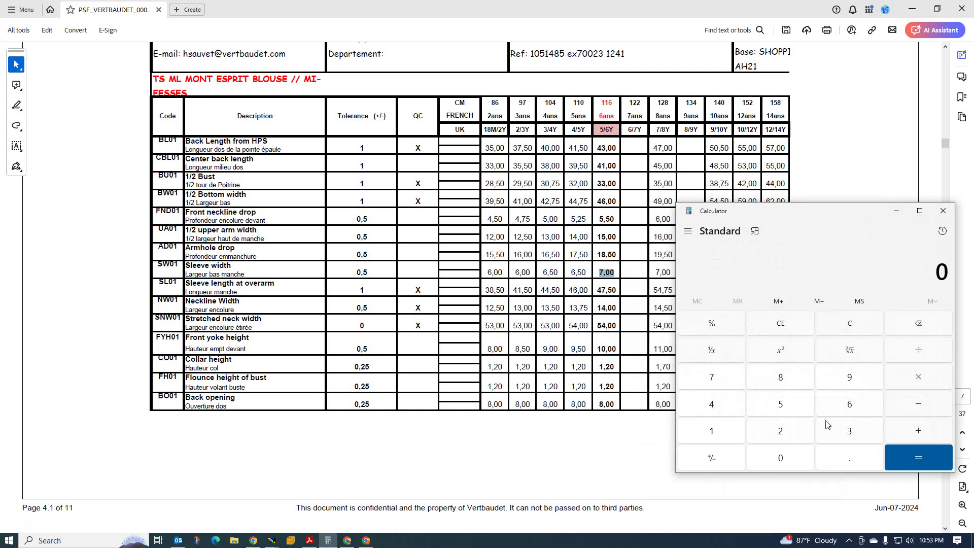
click(855, 438)
click(854, 465)
click(718, 386)
click(800, 410)
click(918, 361)
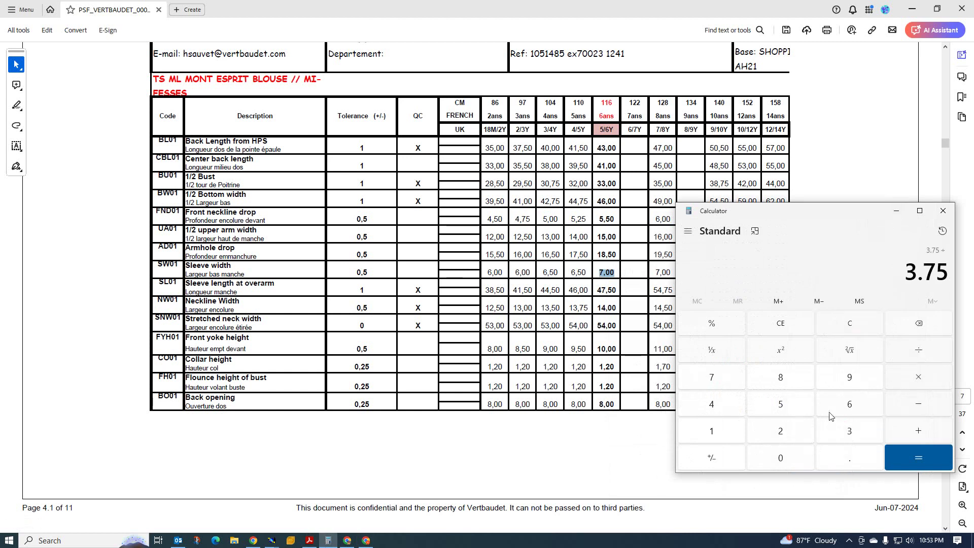
click(782, 435)
click(911, 445)
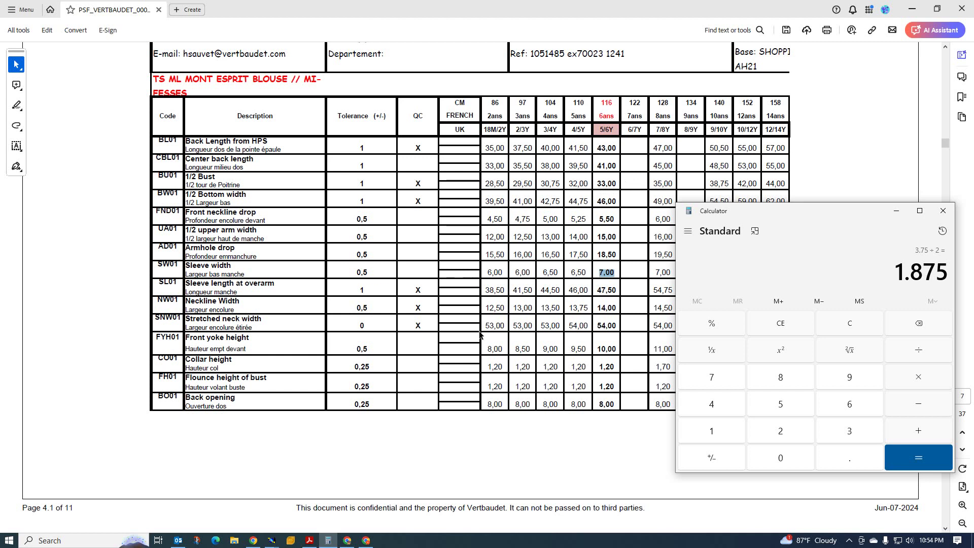
Step: Return to Modaris, open grading control for the body's underarm point and set ddy to 1 from size 6 to 8 and 1.87 from 8 to 10
click(271, 540)
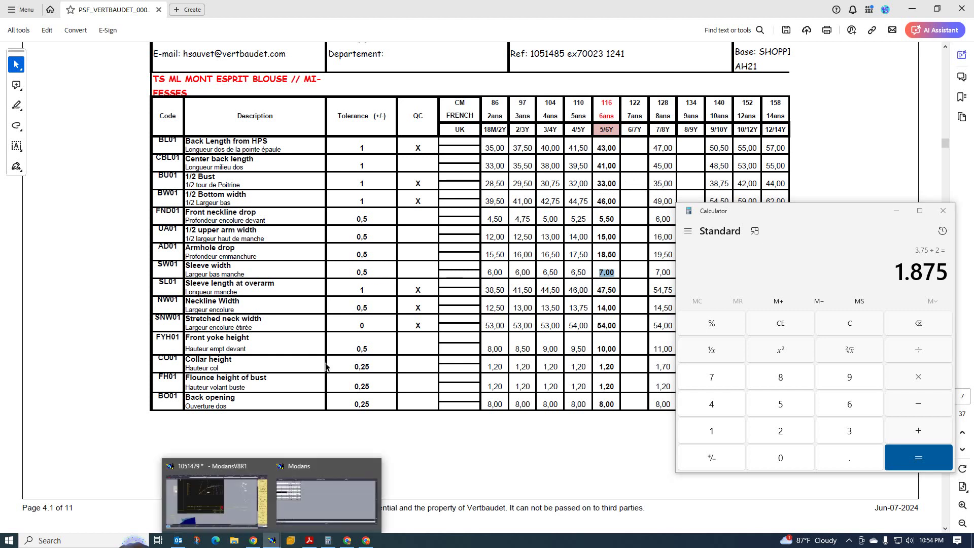
click(221, 500)
scroll(411, 133, up, 5)
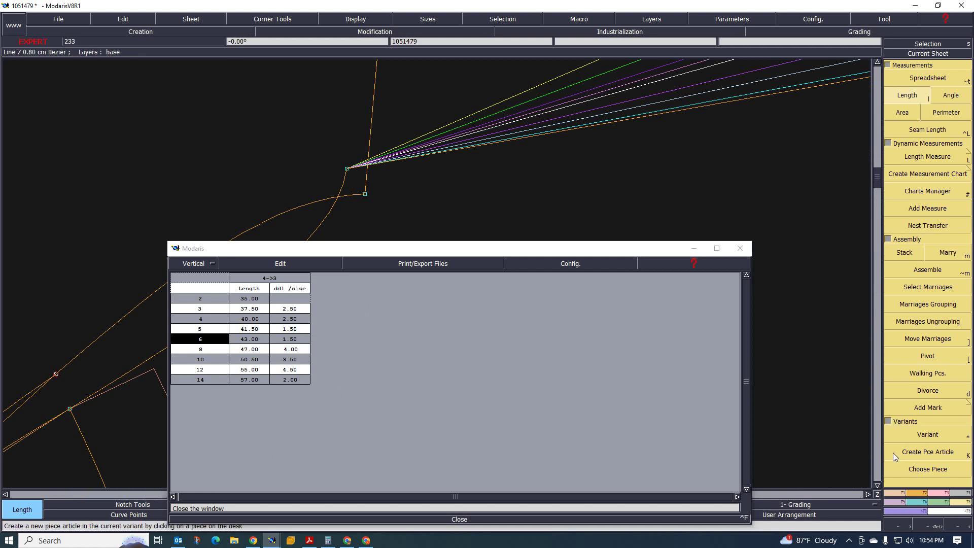
click(922, 502)
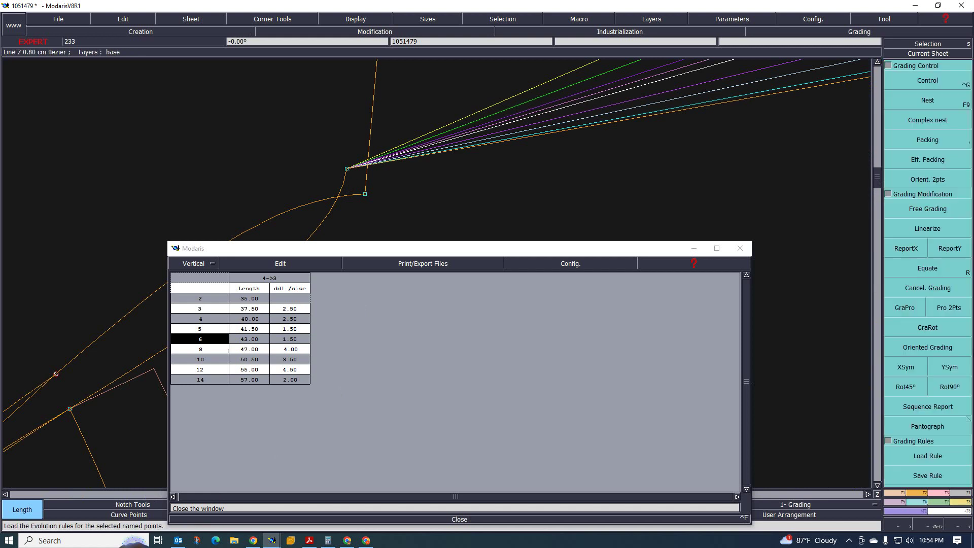
click(927, 80)
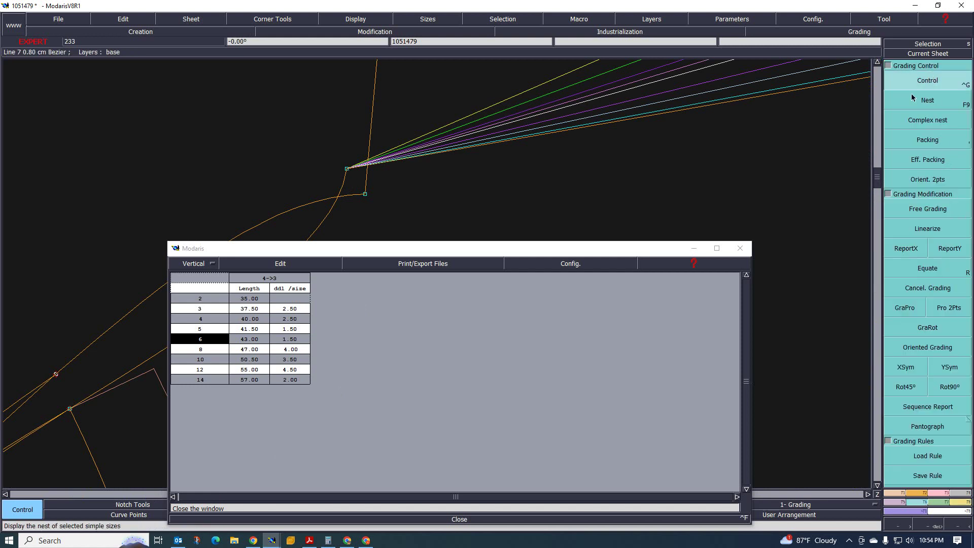
click(347, 169)
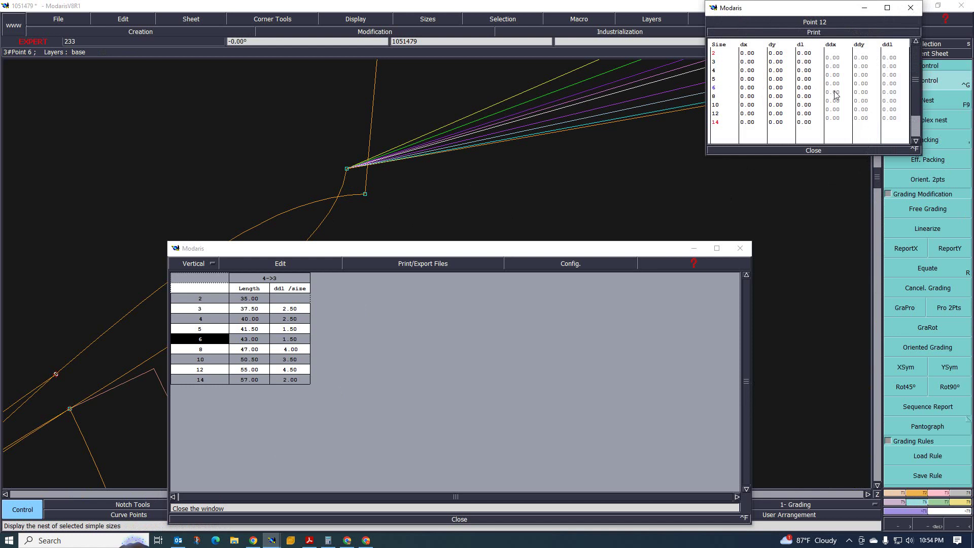
click(861, 92)
text(1)
key(Return)
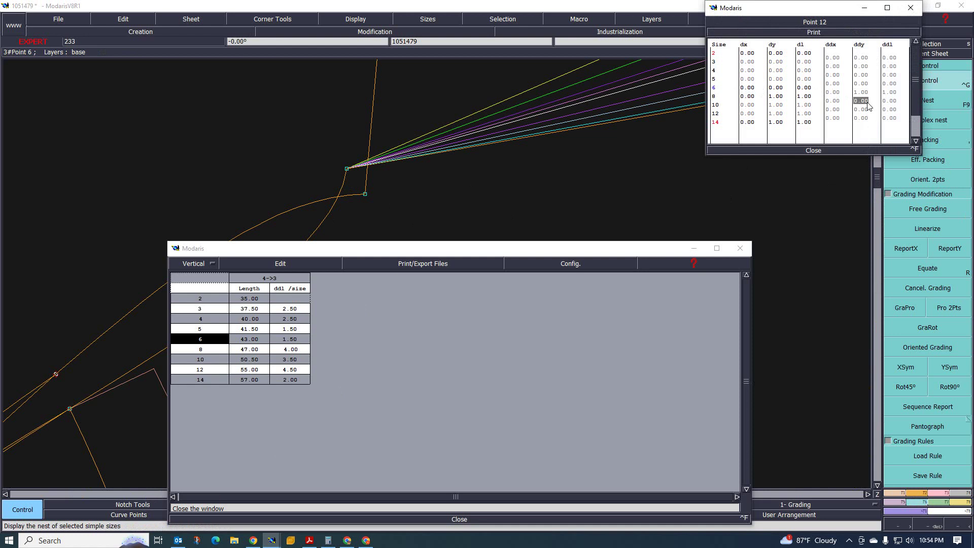
text(1.87)
Step: Consult the PDF chart's 1/2 Bust row and calculate half of 42 − 38.75 in Calculator for the size 10 to 12 step
click(309, 540)
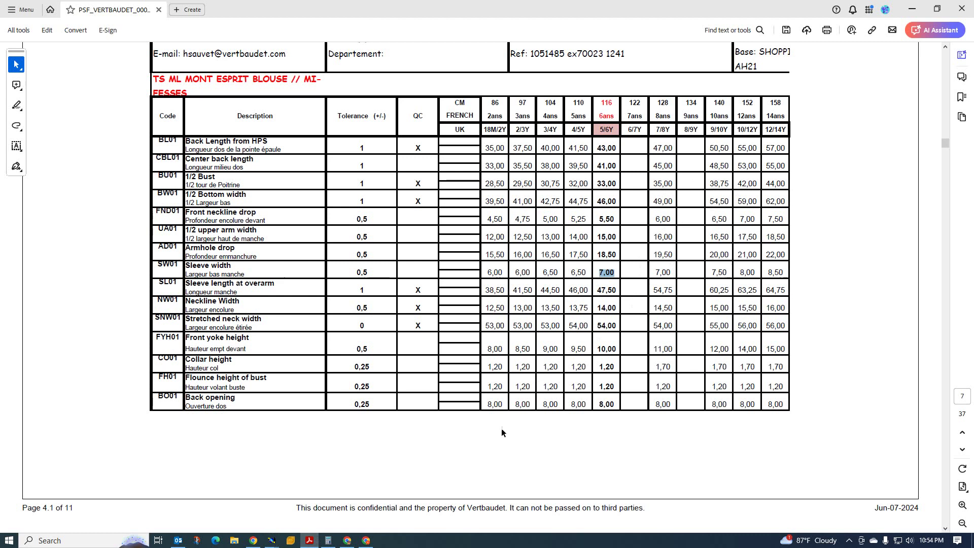
click(328, 540)
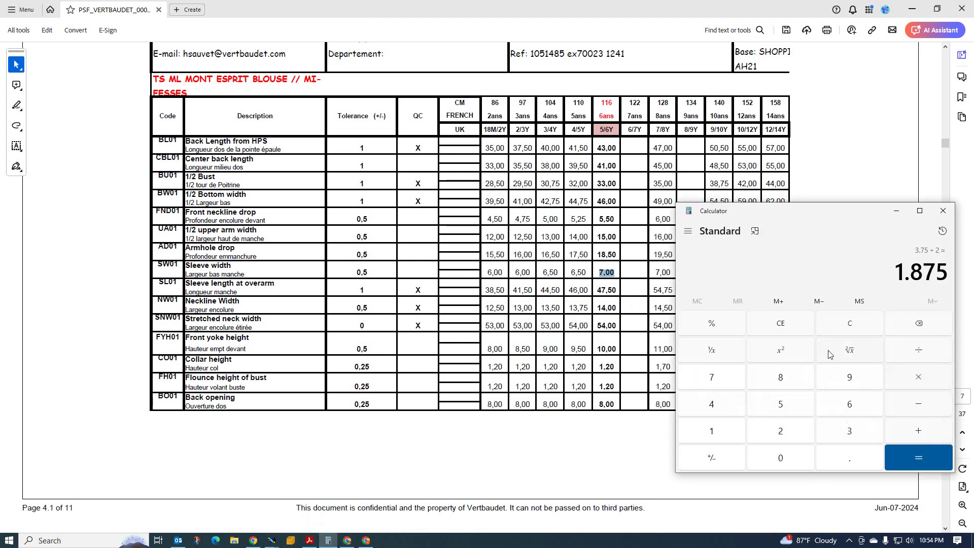
click(834, 330)
click(731, 410)
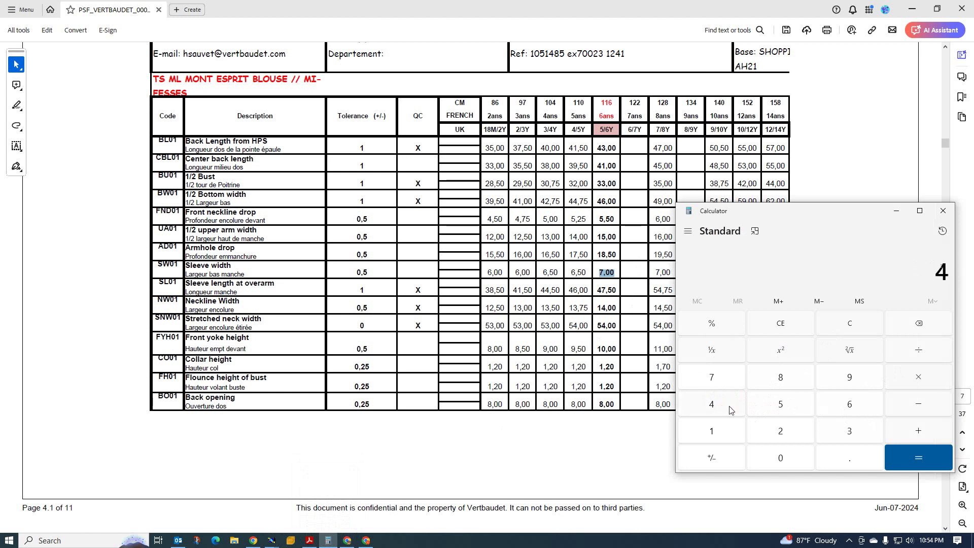
click(780, 431)
click(918, 403)
click(848, 430)
click(783, 381)
click(852, 458)
click(716, 381)
click(782, 406)
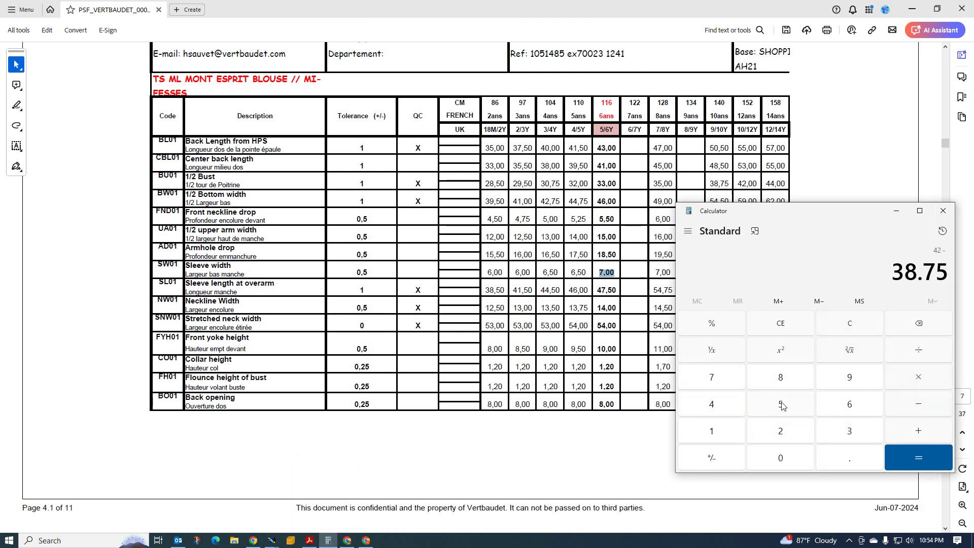
click(920, 458)
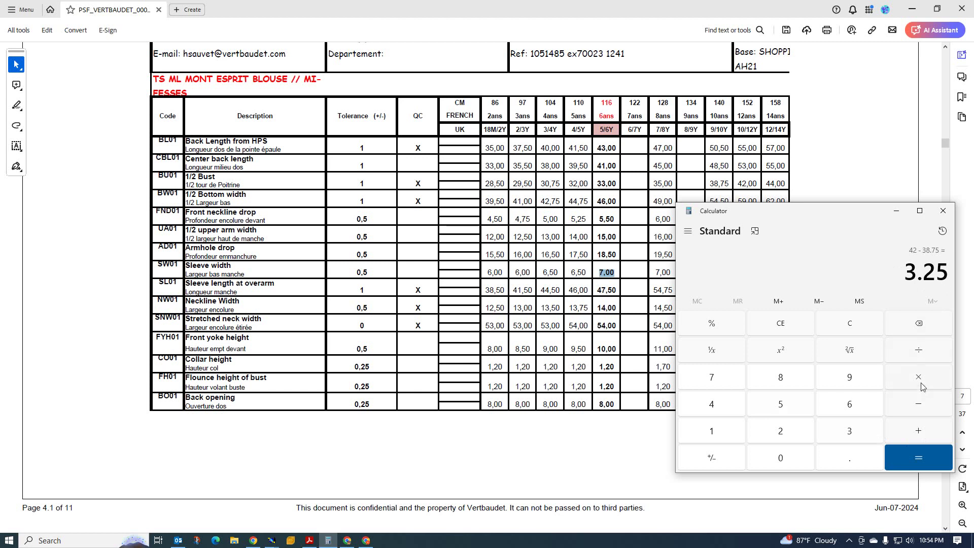
click(919, 350)
click(789, 436)
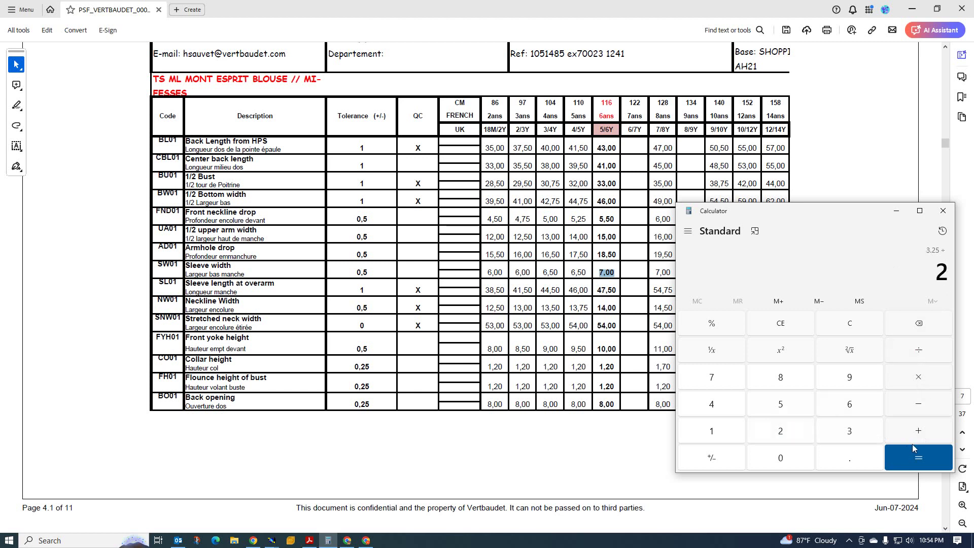
click(914, 452)
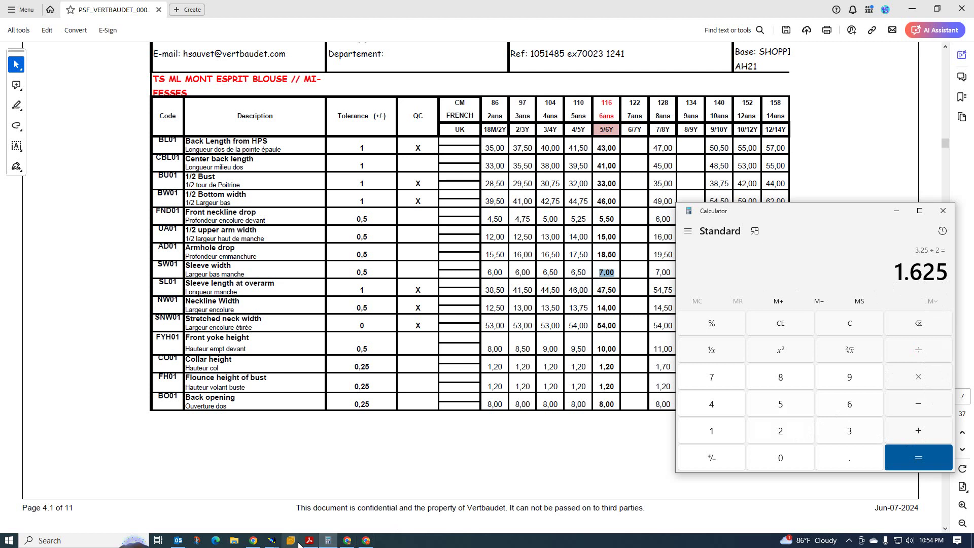
Step: Return to Modaris and, following the PDF's 1/2 Bust row, set the underarm point's ddy to 1.62 from size 10 to 12 and 1 from 12 to 14
click(272, 541)
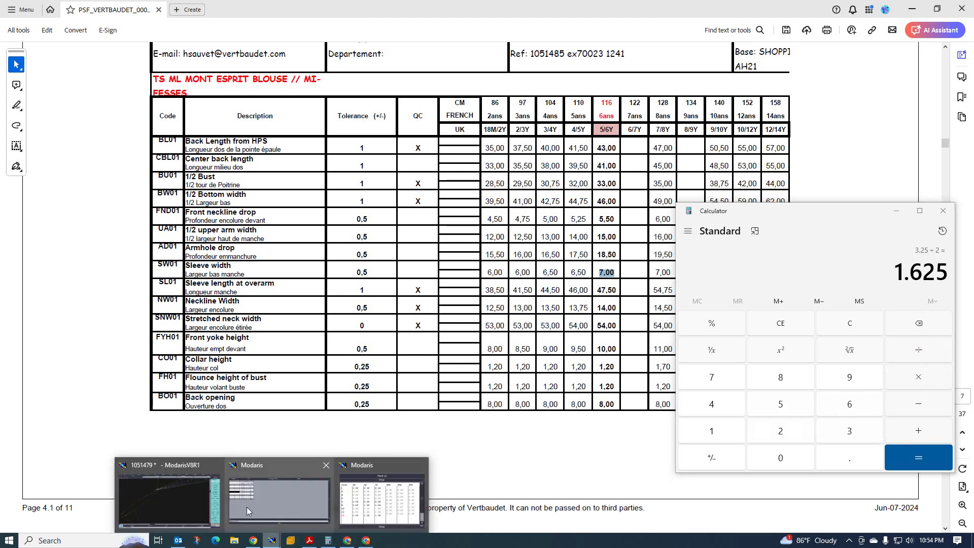
click(168, 500)
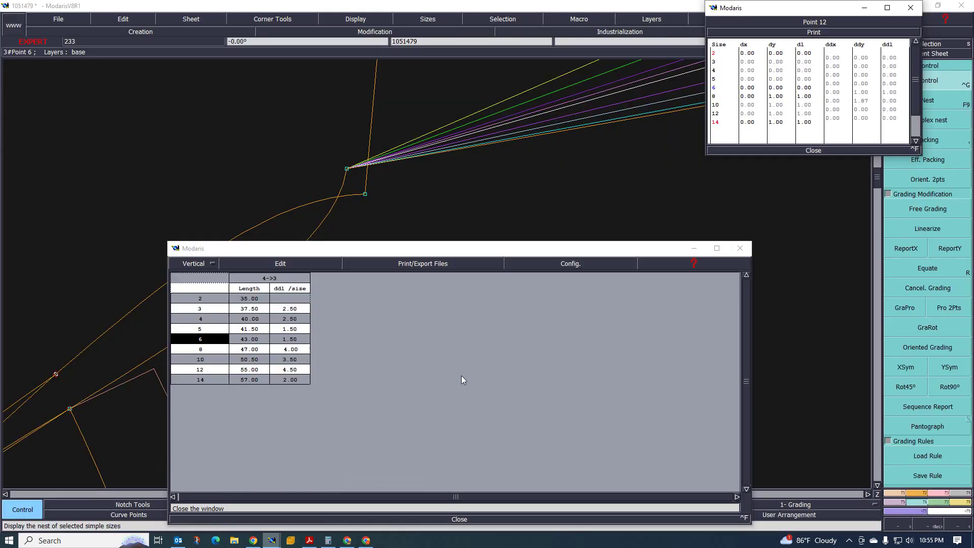
click(862, 109)
text(1.62)
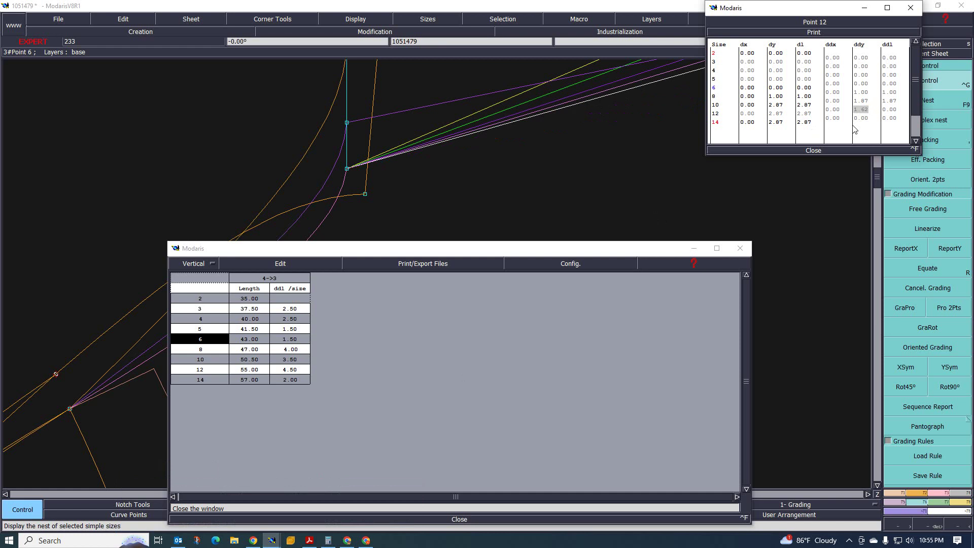
click(308, 540)
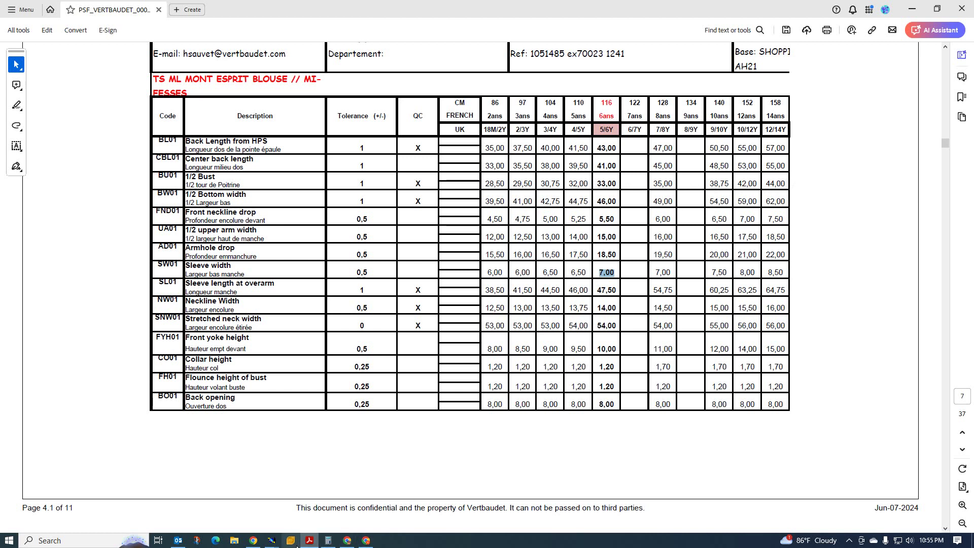
mouse_move(271, 540)
click(309, 497)
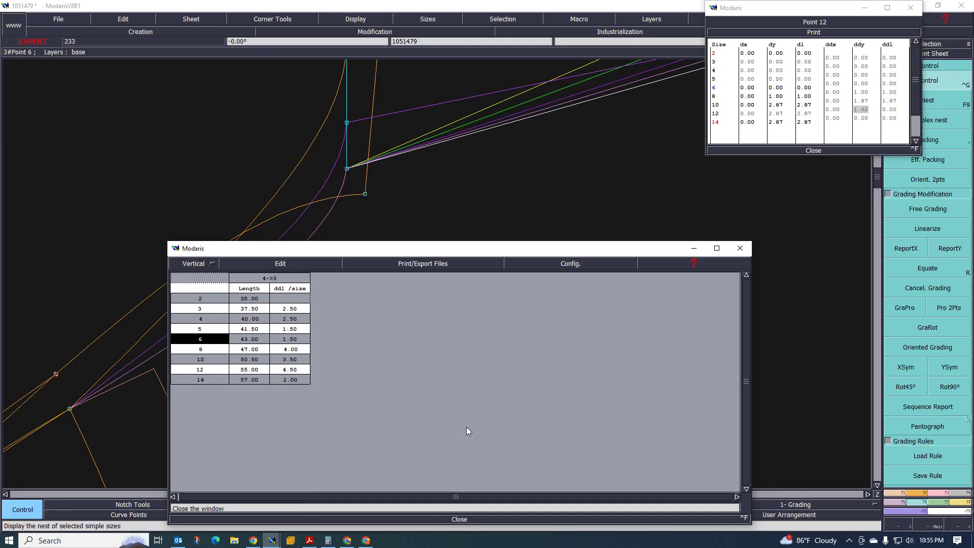
key(Return)
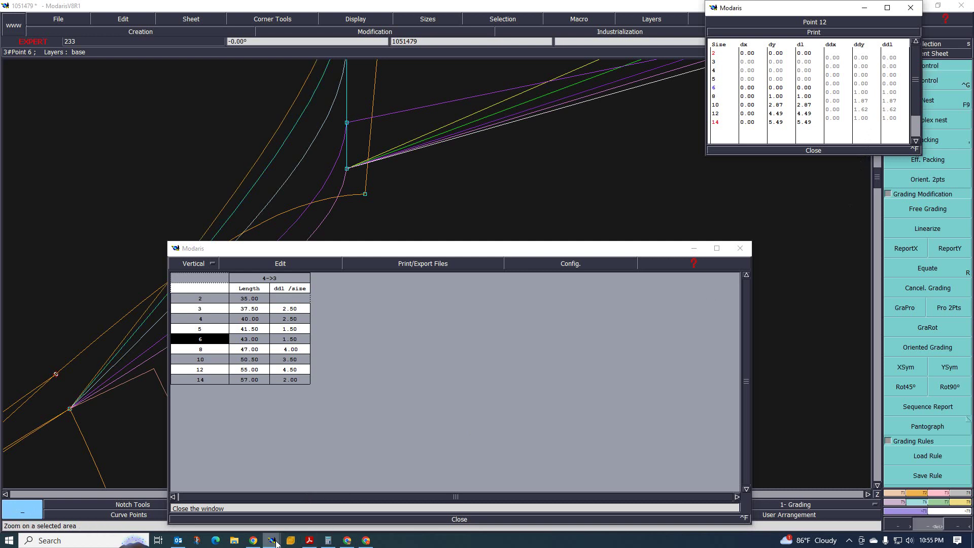
Step: Consult the PDF chart's 1/2 Bust row and calculate half of 32 − 30.75 in Calculator for the size 4 to 5 step
click(315, 542)
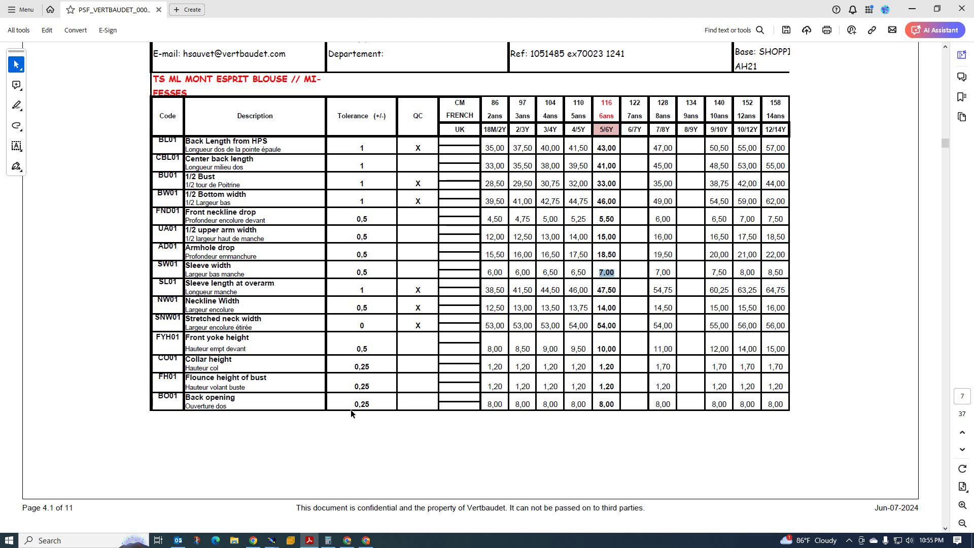
click(328, 540)
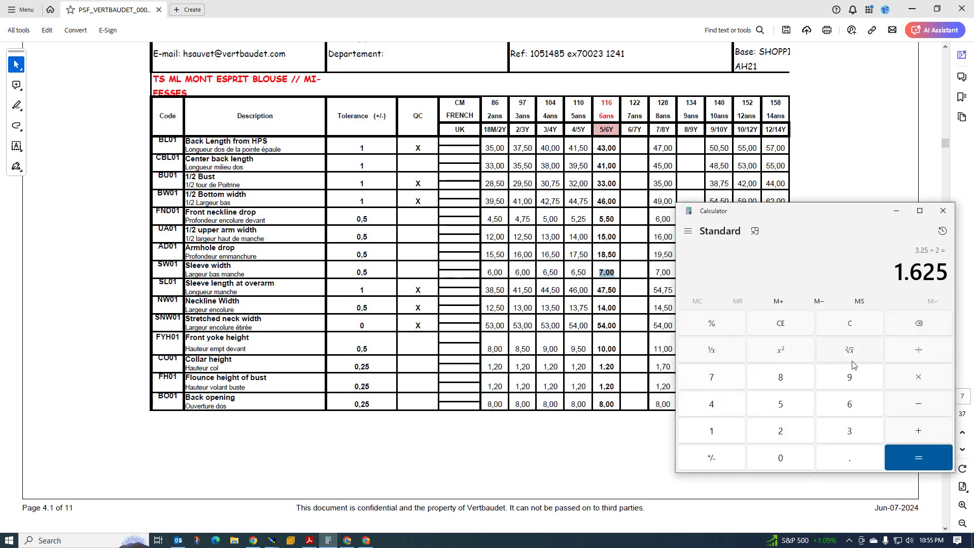
click(848, 325)
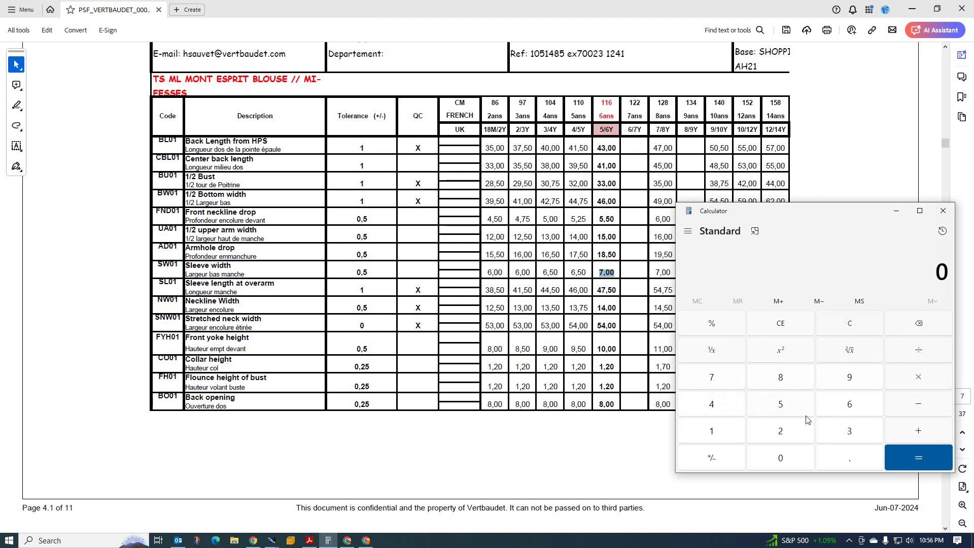
click(850, 432)
click(782, 439)
click(917, 408)
click(854, 431)
click(790, 457)
click(842, 449)
click(716, 380)
click(781, 414)
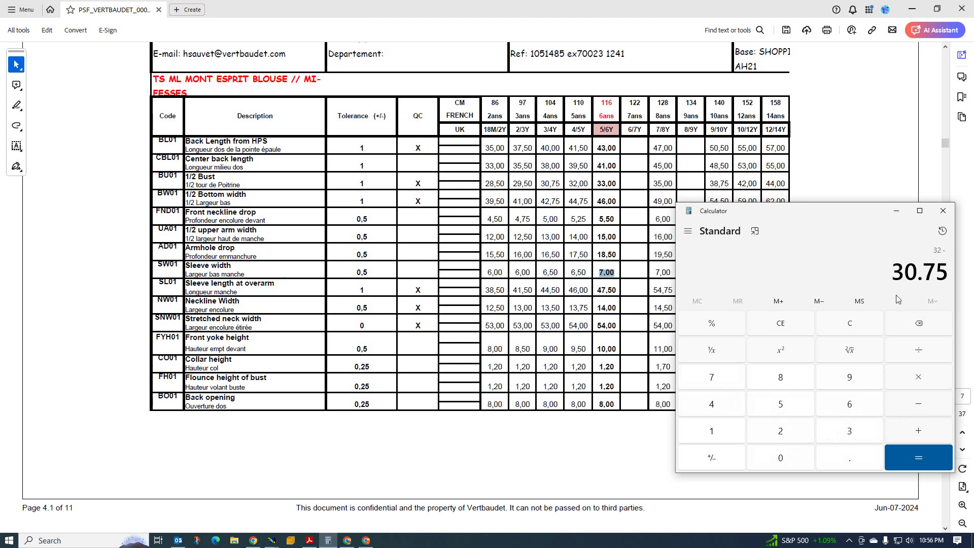
click(913, 450)
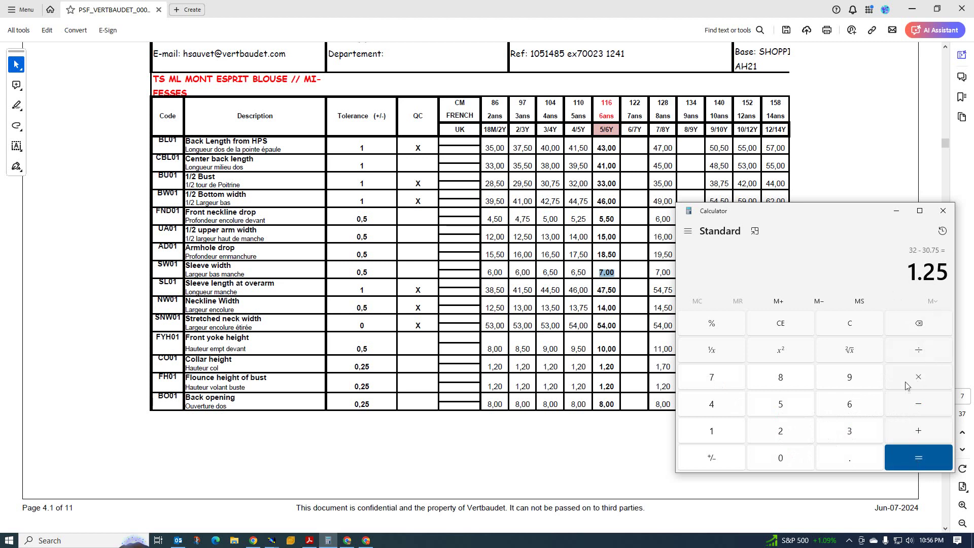
click(919, 351)
click(788, 436)
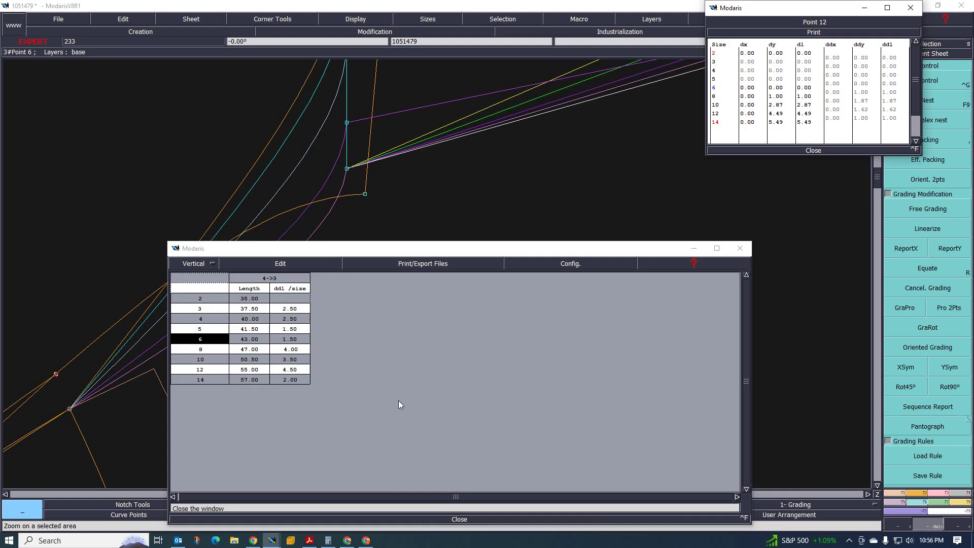
Step: Back in Modaris, set the underarm point's ddy to 0.5 from size 5 to 6 and 0.63 from size 4 to 5
click(160, 503)
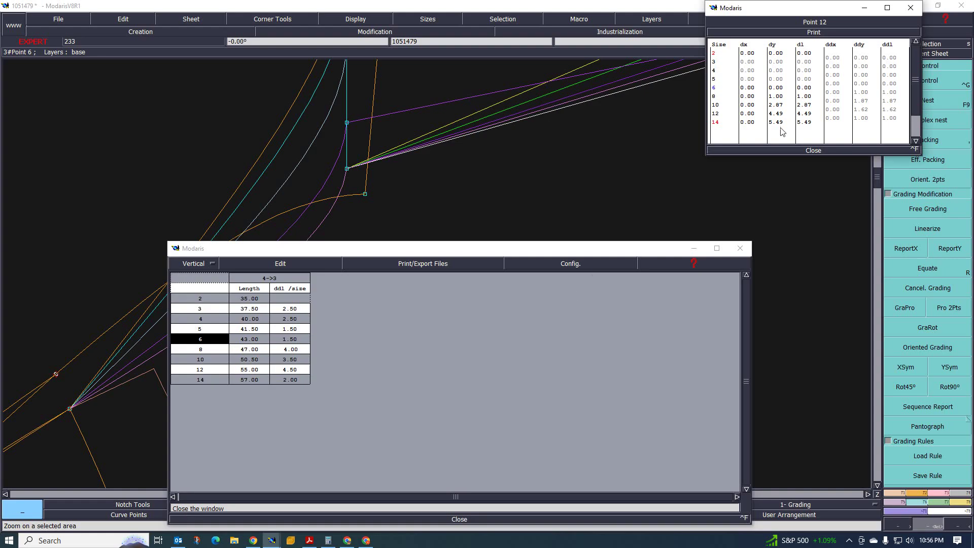
click(862, 84)
text(.5)
key(Return)
text(.63)
key(Return)
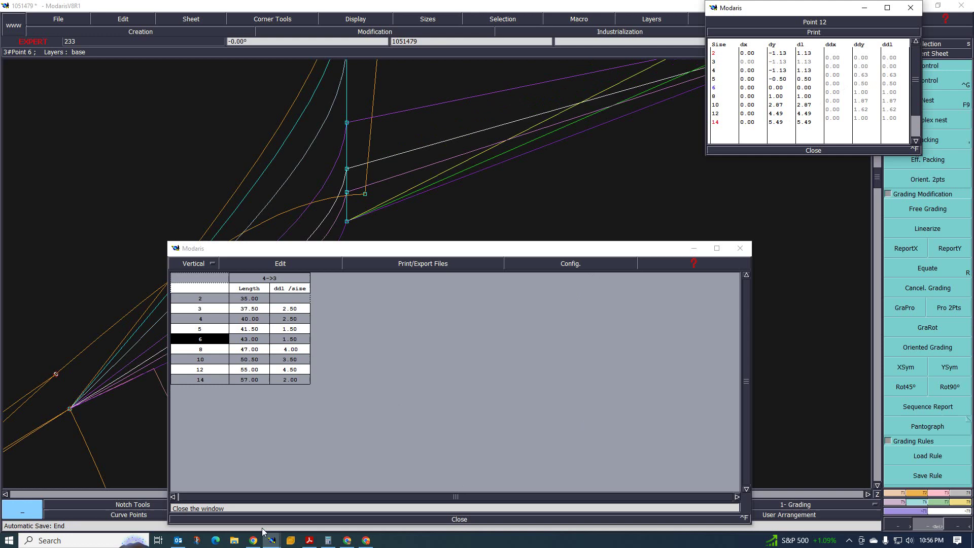
Step: Check the 1/2 Bust row in the PDF chart and set the underarm point's ddy to 0.62 from size 3 to 4 in Modaris
click(309, 540)
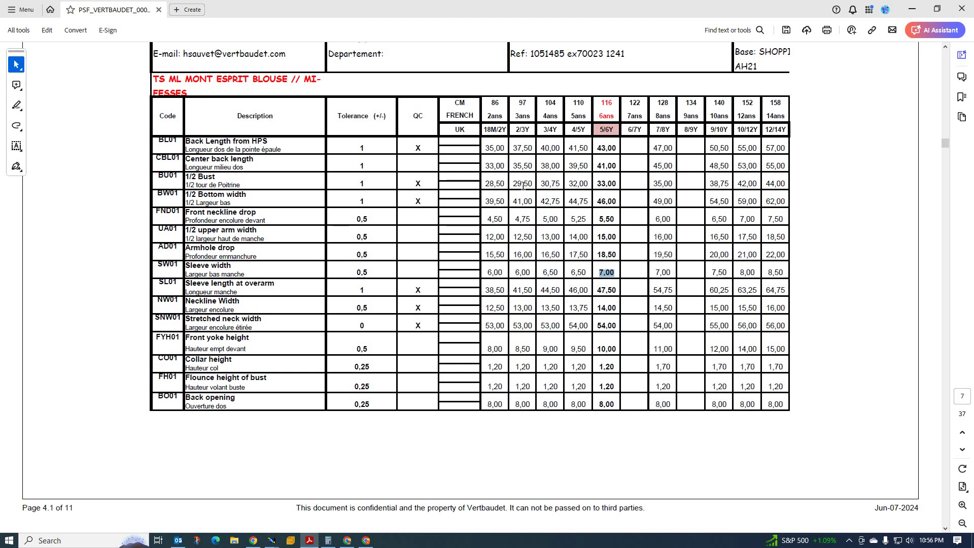
mouse_move(271, 539)
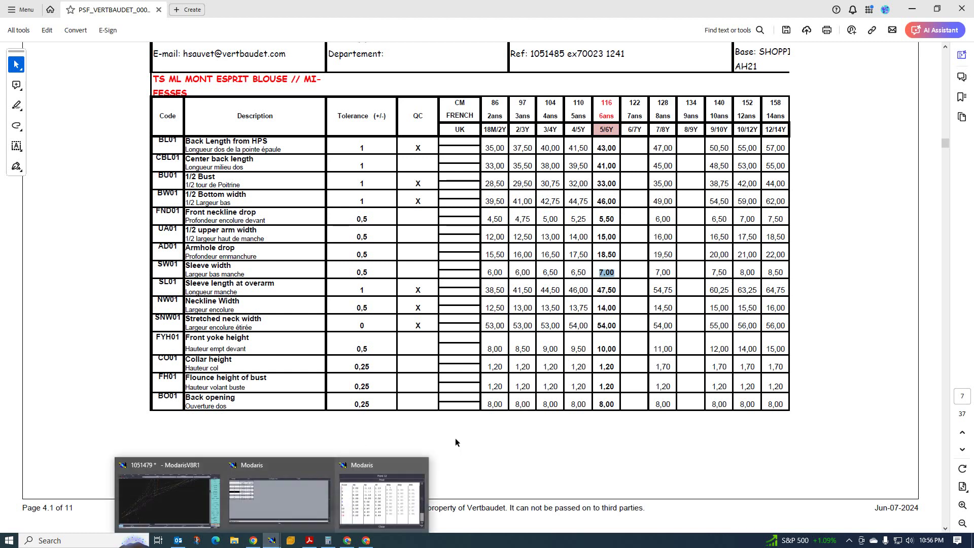
click(300, 509)
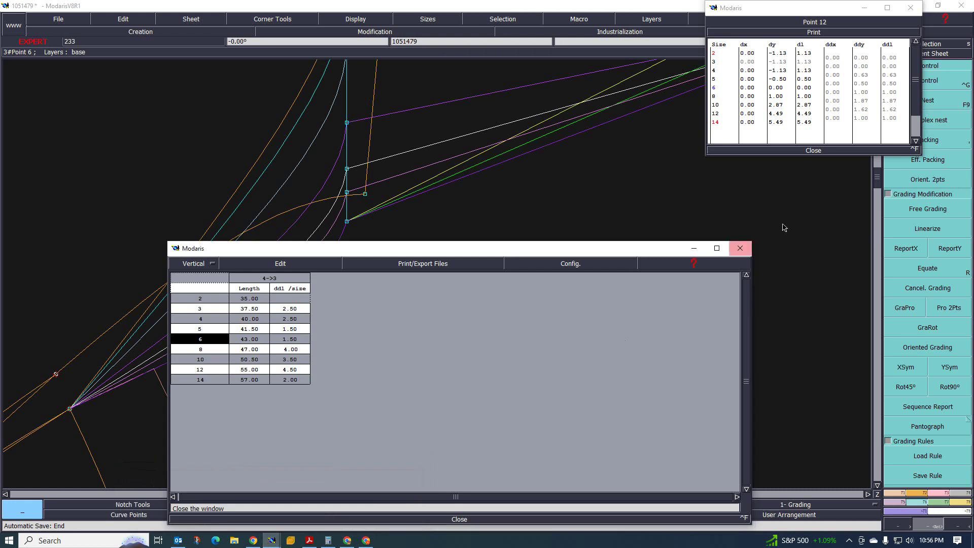
click(865, 70)
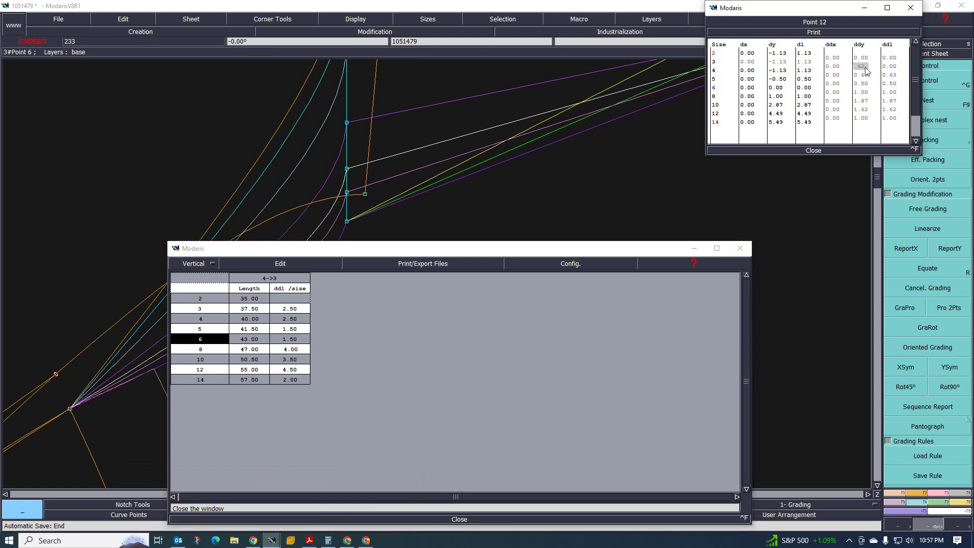
text(0.62)
key(Return)
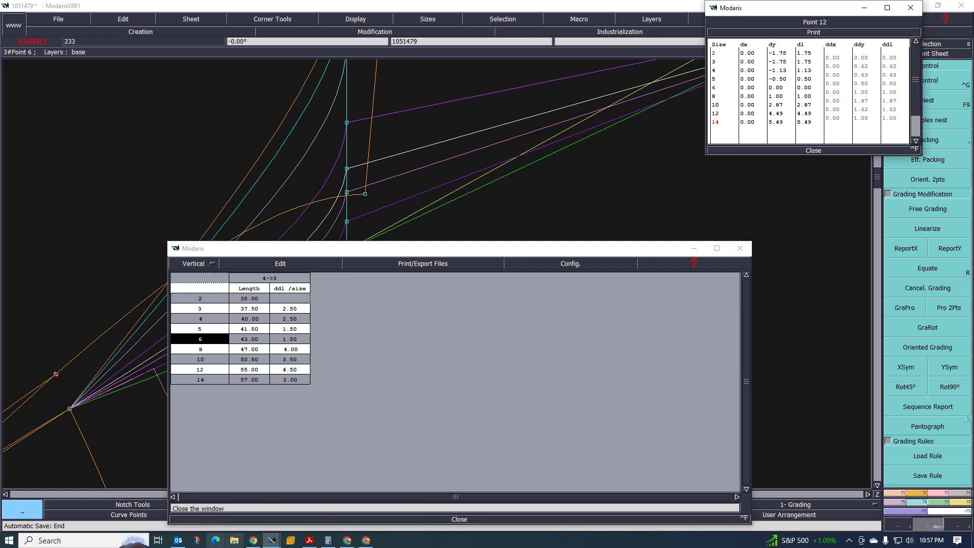
Step: Check the PDF's 1/2 Bust row, set the underarm point's ddy to 0.5 from size 2 to 3 in Modaris and close the grading control
click(309, 541)
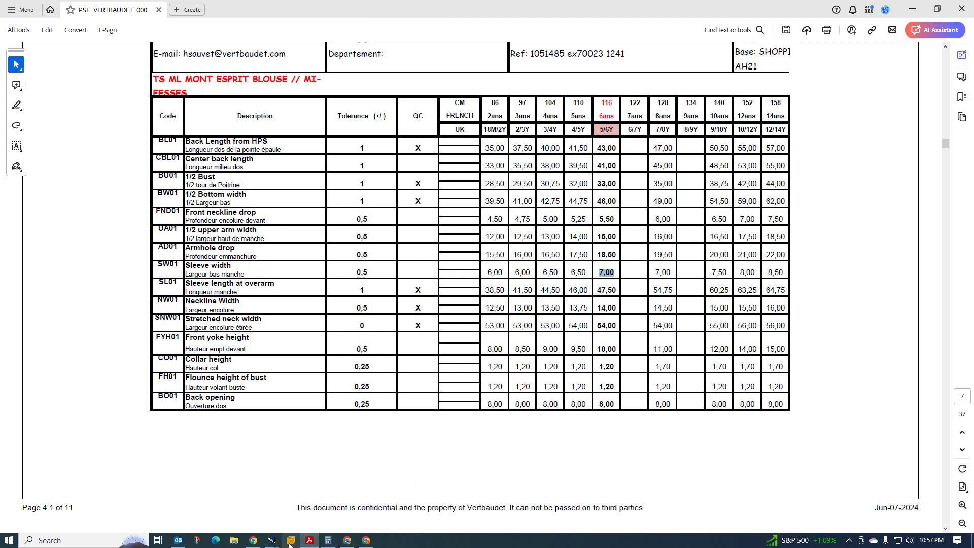
mouse_move(272, 541)
click(202, 495)
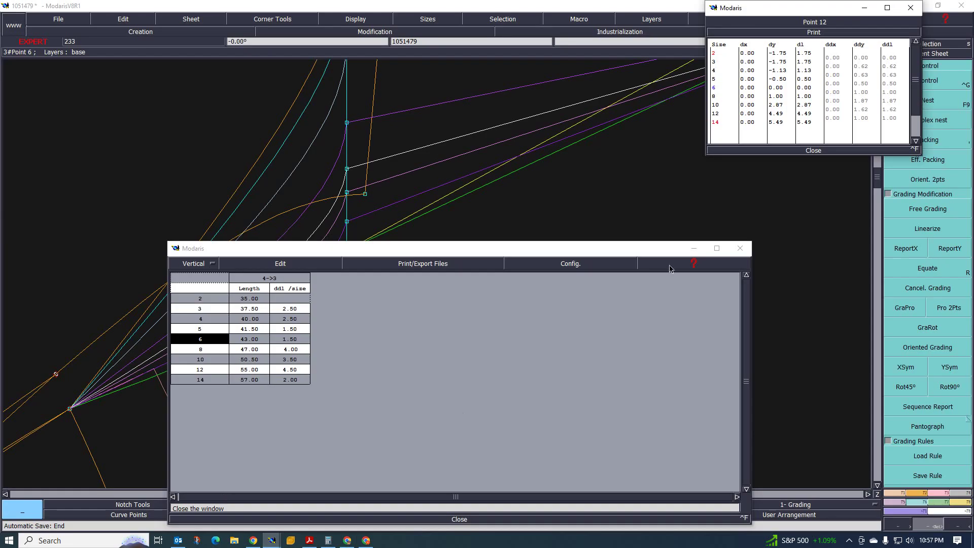
click(865, 59)
key(BackSpace)
key(Return)
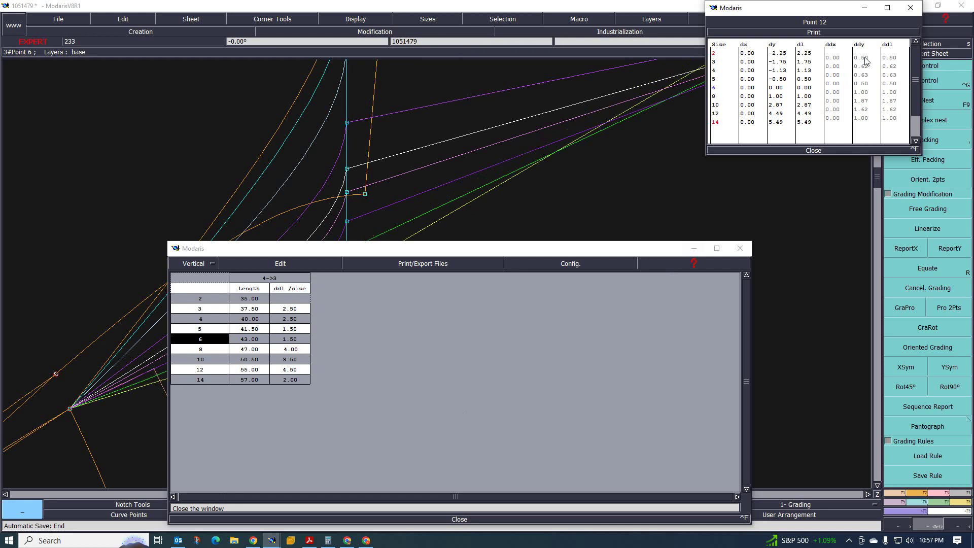
click(813, 151)
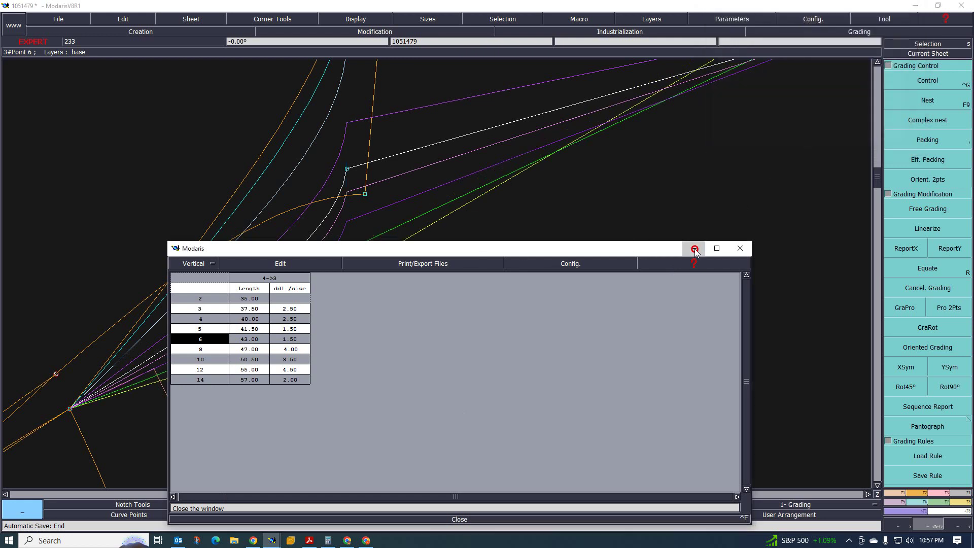
Step: Reposition the measurement spreadsheet below the pattern so that it no longer covers the graded body nest
click(740, 248)
scroll(337, 203, down, 2)
scroll(338, 203, down, 2)
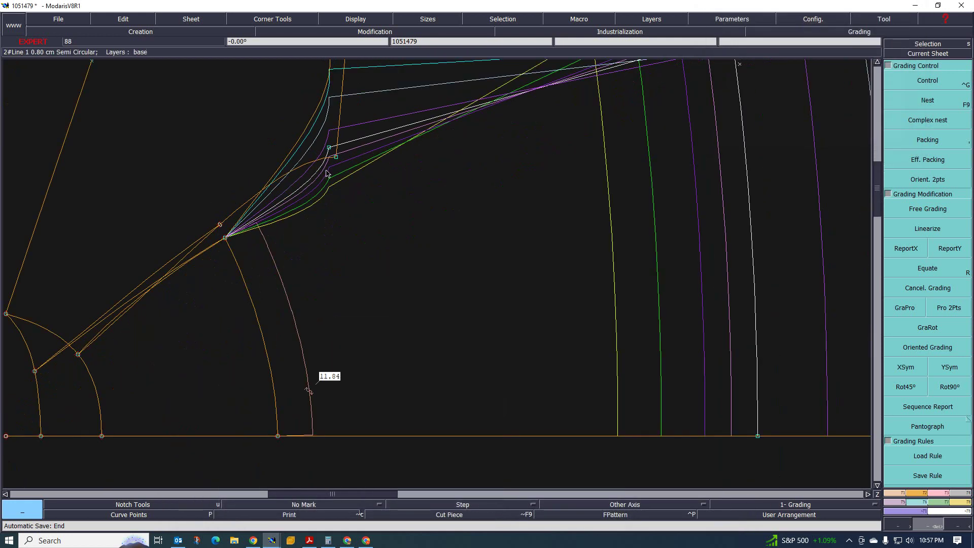
scroll(334, 147, down, 2)
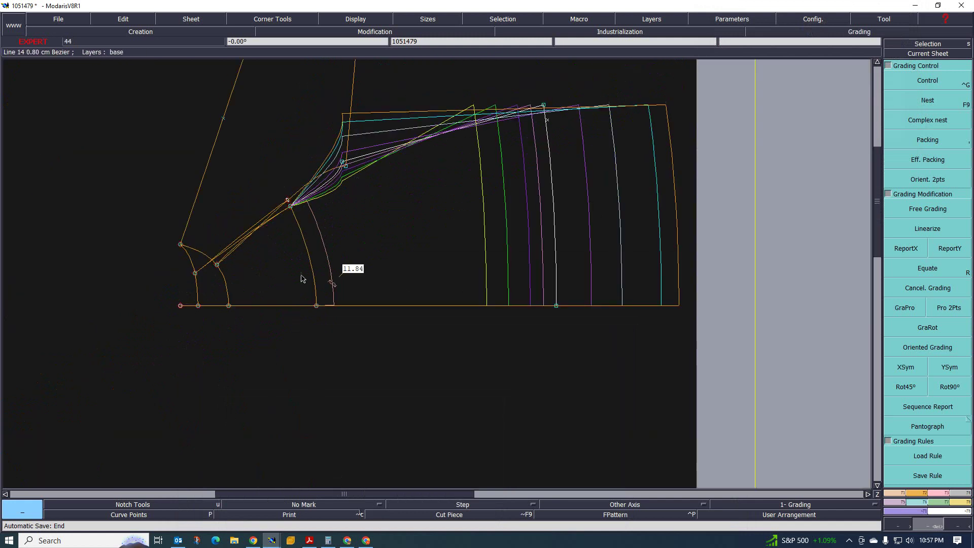
click(271, 540)
click(334, 502)
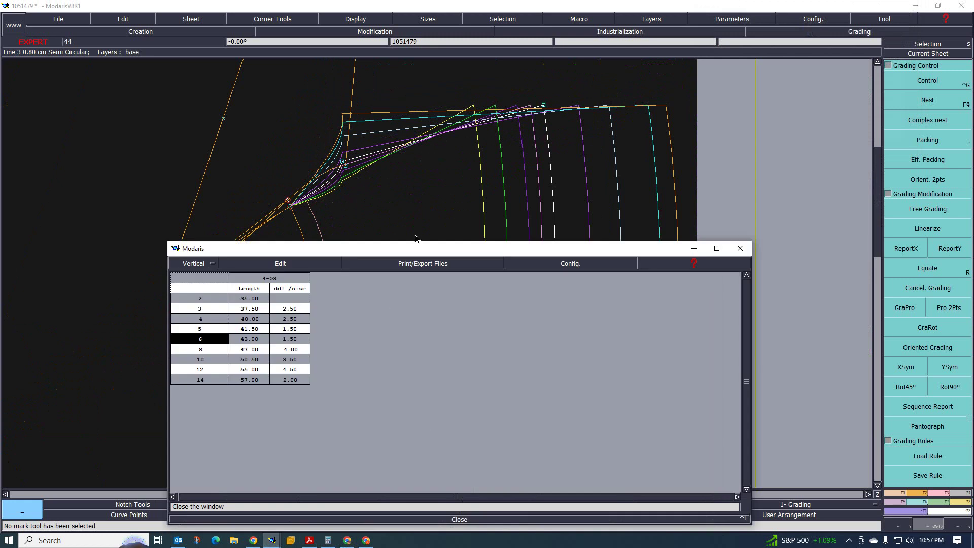
drag(413, 252, 413, 332)
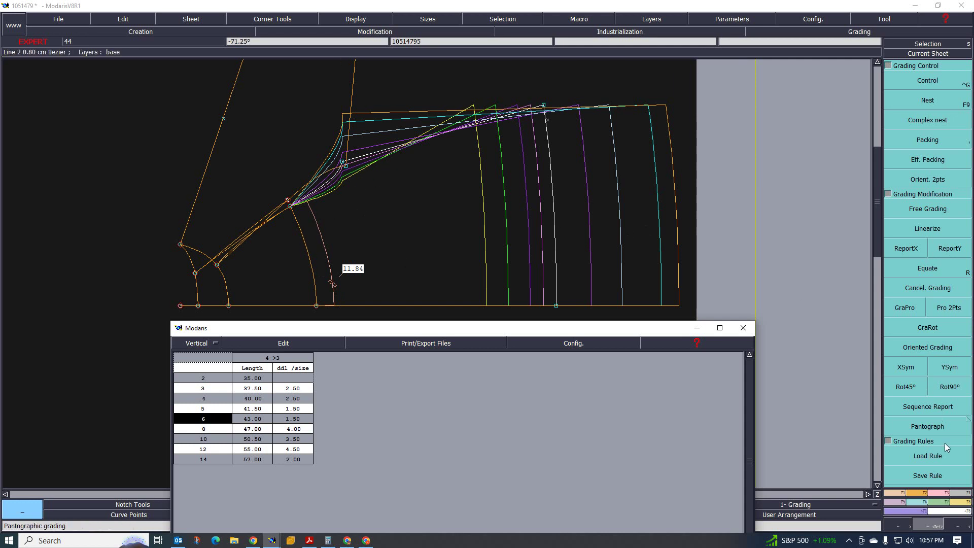
Step: Try to measure the length from the body's underarm point straight across to the centre line for all sizes in the spreadsheet
click(960, 502)
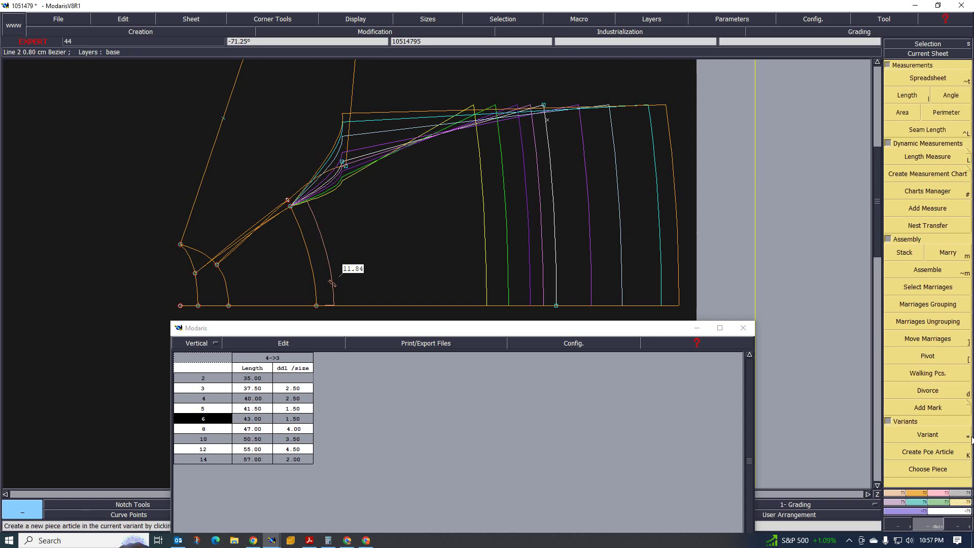
click(907, 95)
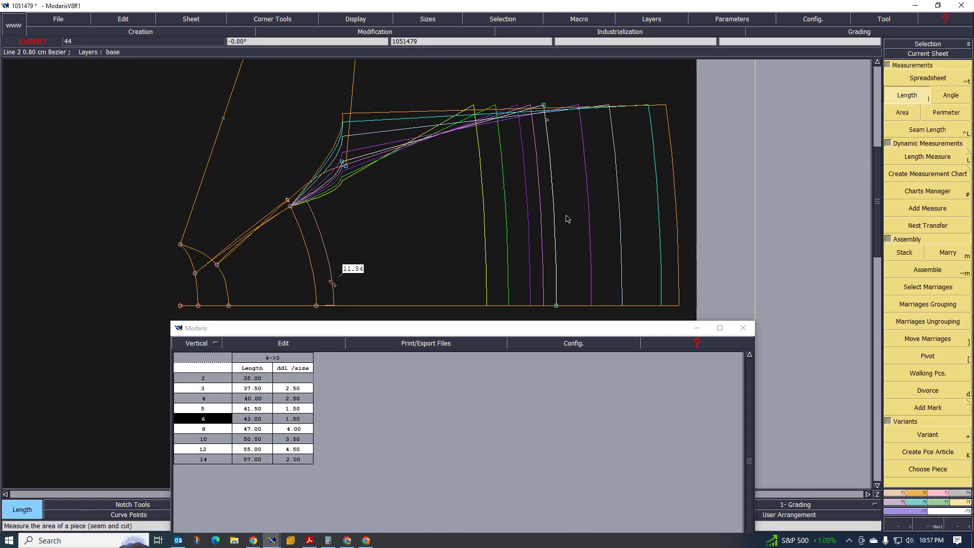
click(344, 164)
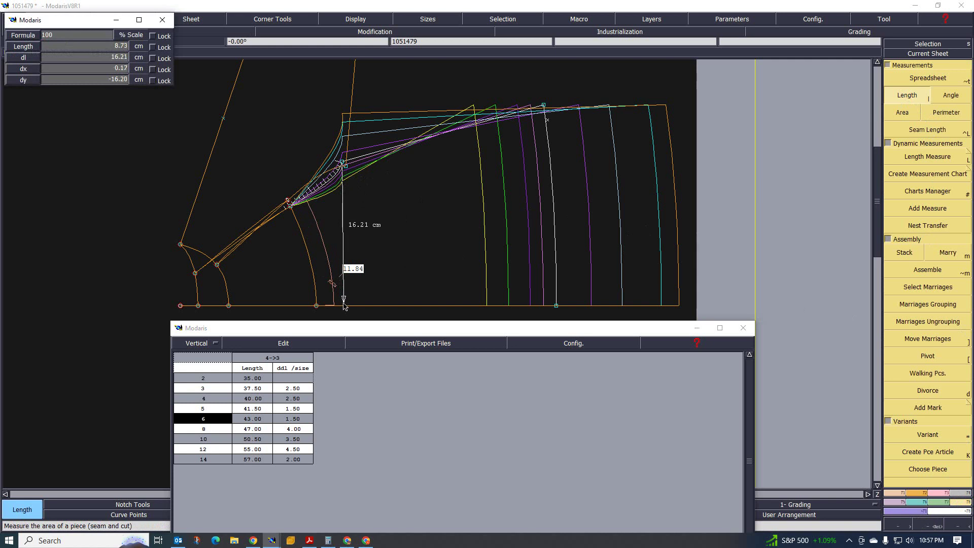
click(344, 306)
text(2)
click(347, 309)
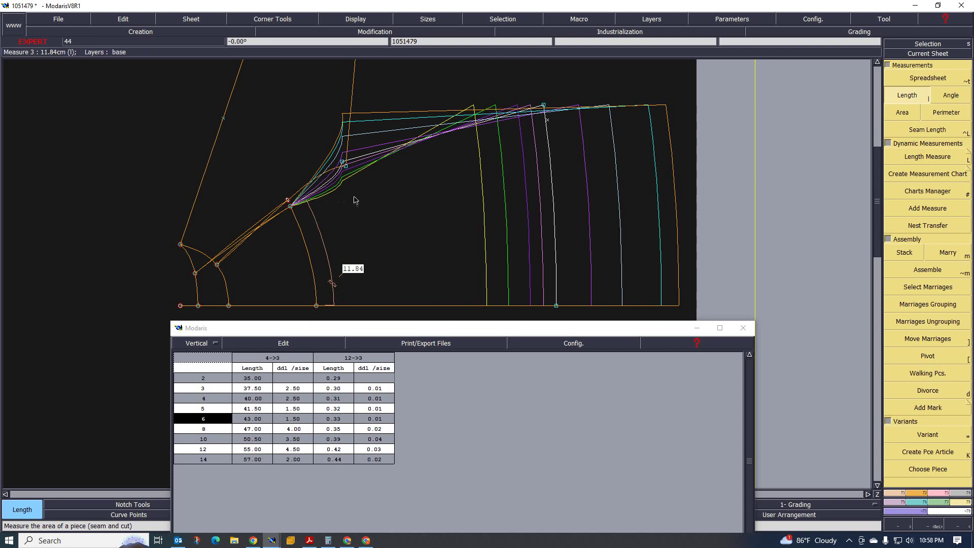
Step: Delete the centre line and underarm measurements from the spreadsheet
click(282, 343)
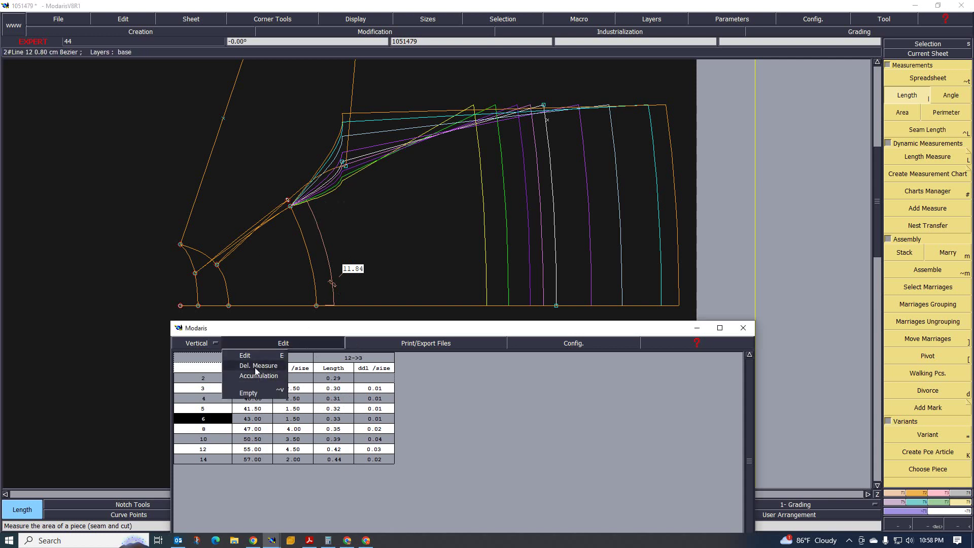
click(257, 365)
click(331, 366)
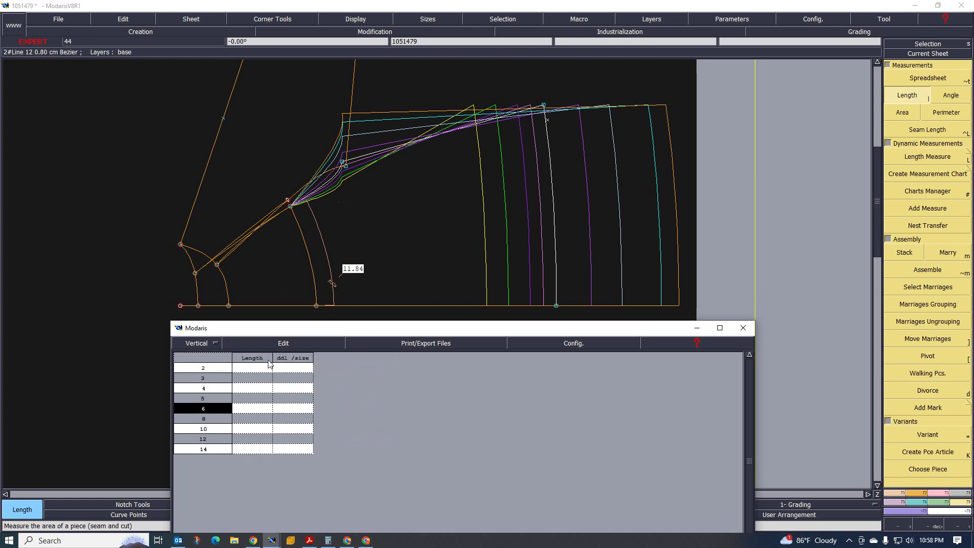
click(253, 357)
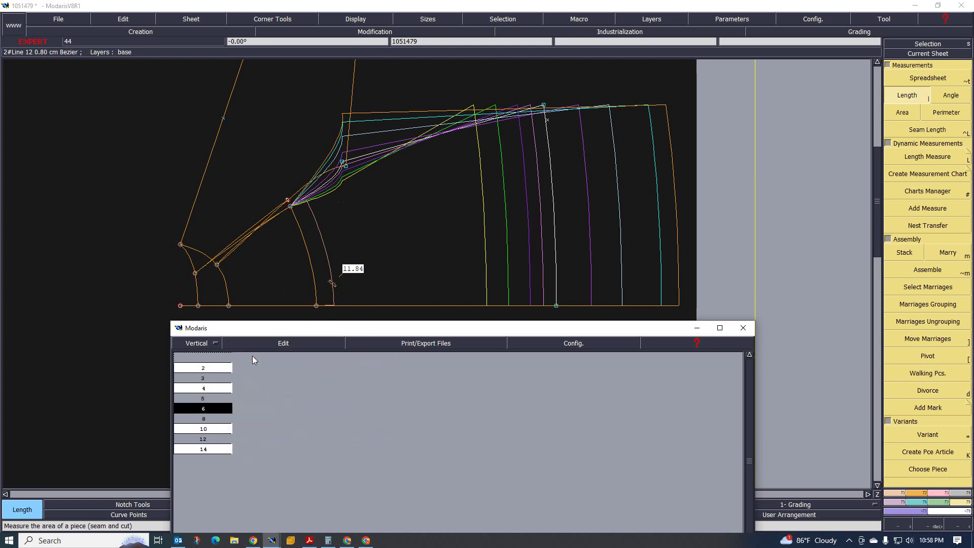
Step: Measure the length between the body's underarm point and the centre line in both directions, and add an accumulation column to the spreadsheet
click(344, 165)
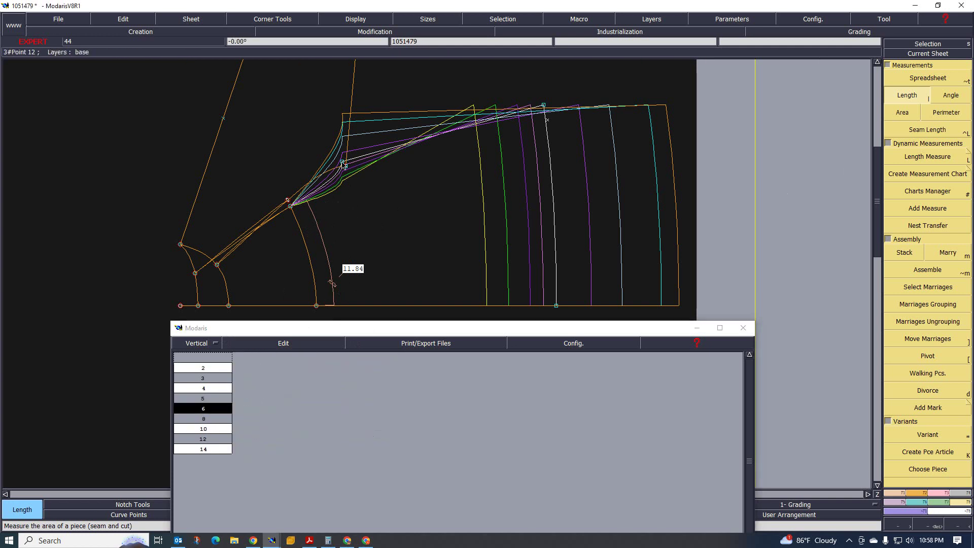
click(345, 305)
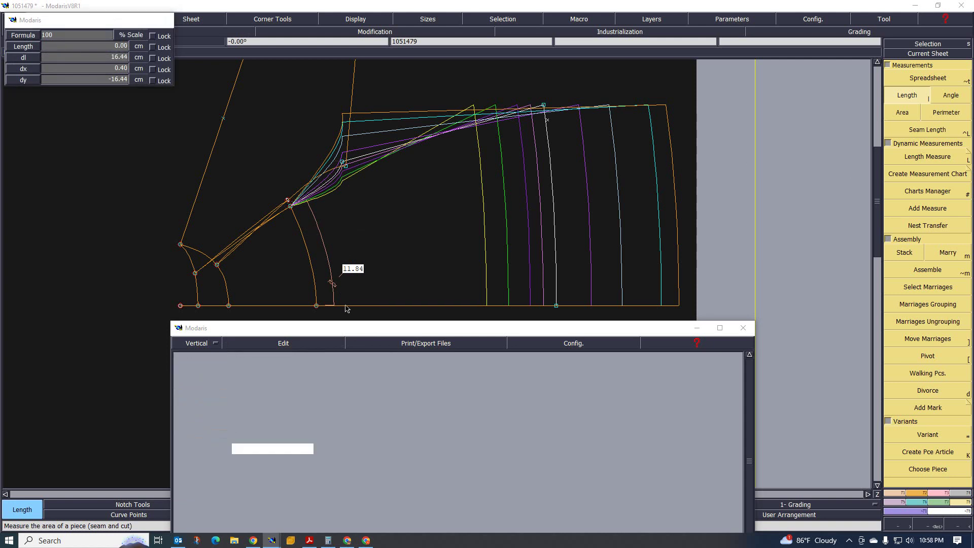
click(344, 163)
click(283, 344)
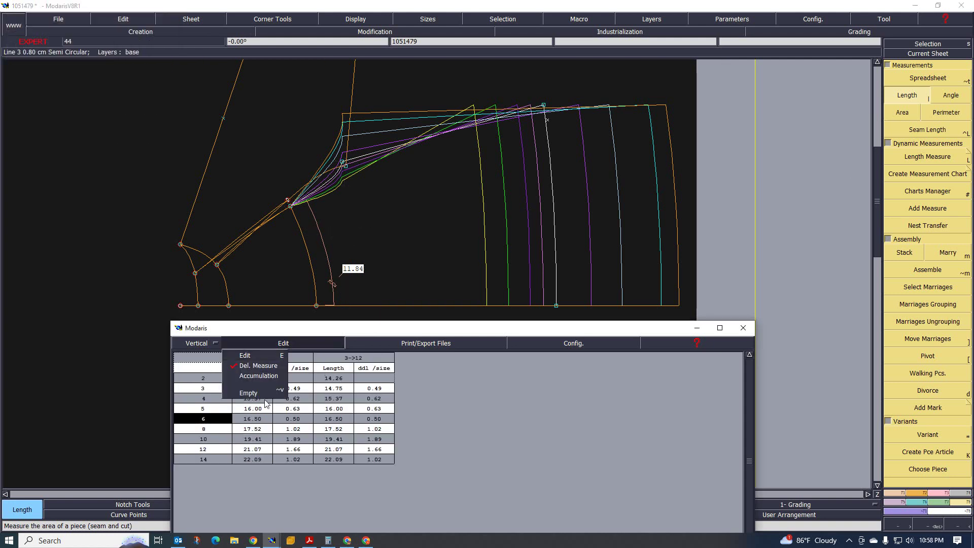
click(253, 376)
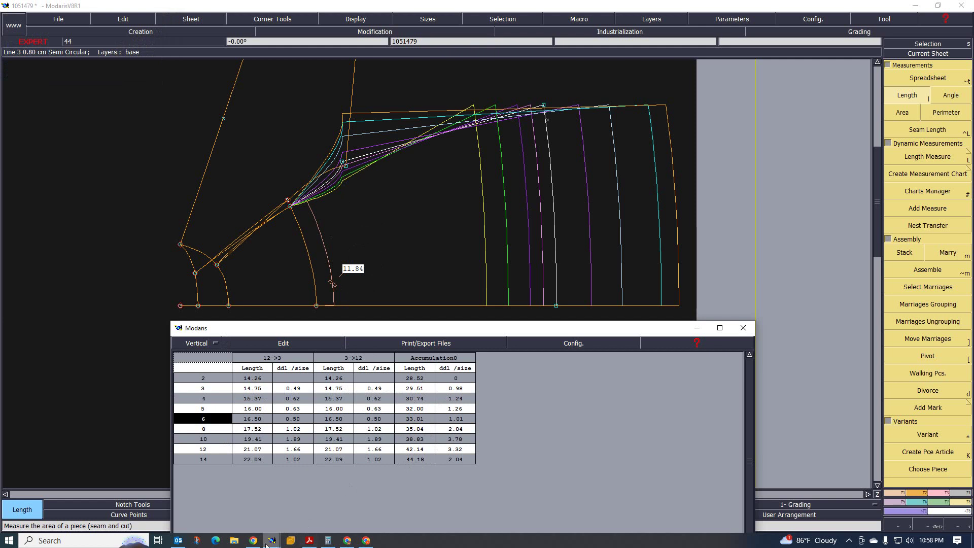
Step: Compare the accumulated widths with the 1/2 Bust row of the PDF tech pack up to size 14, and return to Modaris
click(315, 541)
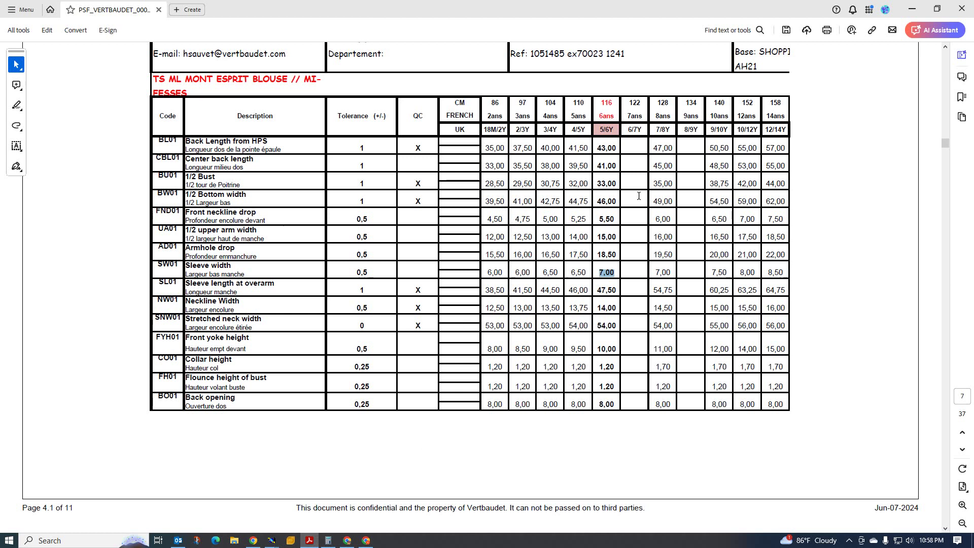
drag(791, 184, 770, 184)
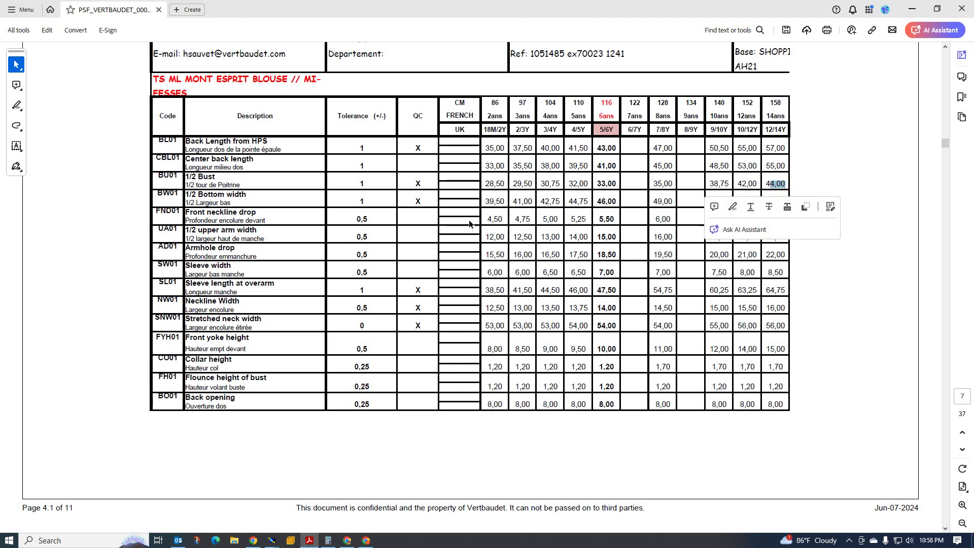
mouse_move(272, 542)
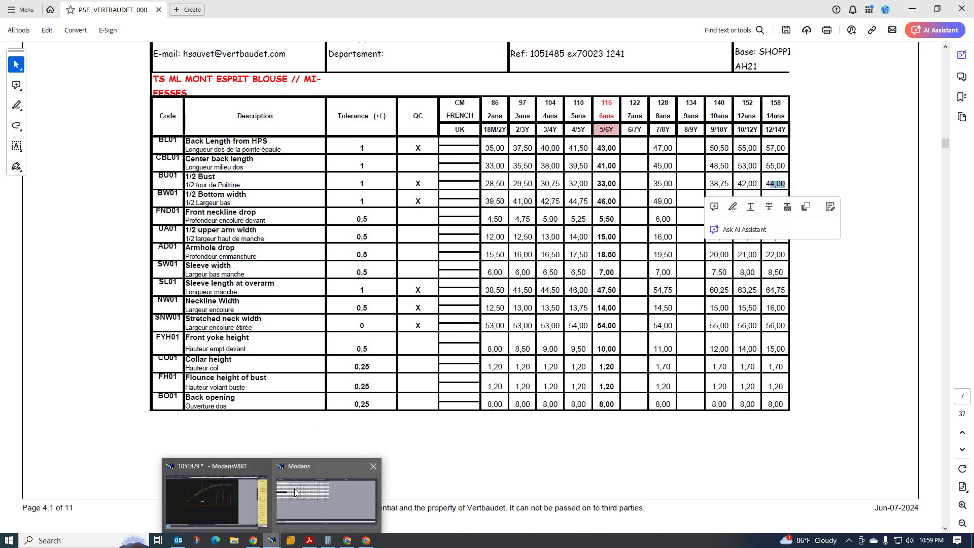
click(214, 508)
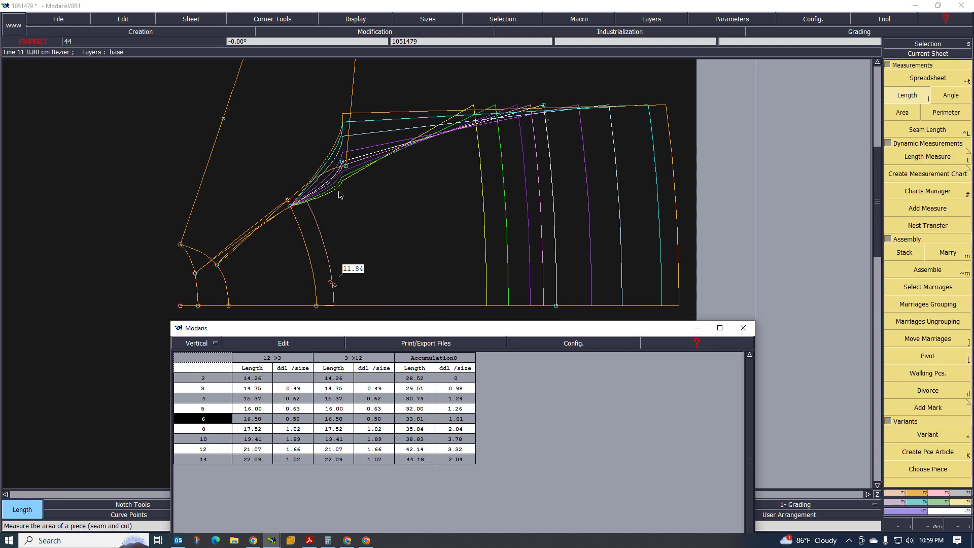
Step: Copy the underarm point's Y grading to the hem's side seam point with ReportY
scroll(343, 213, down, 1)
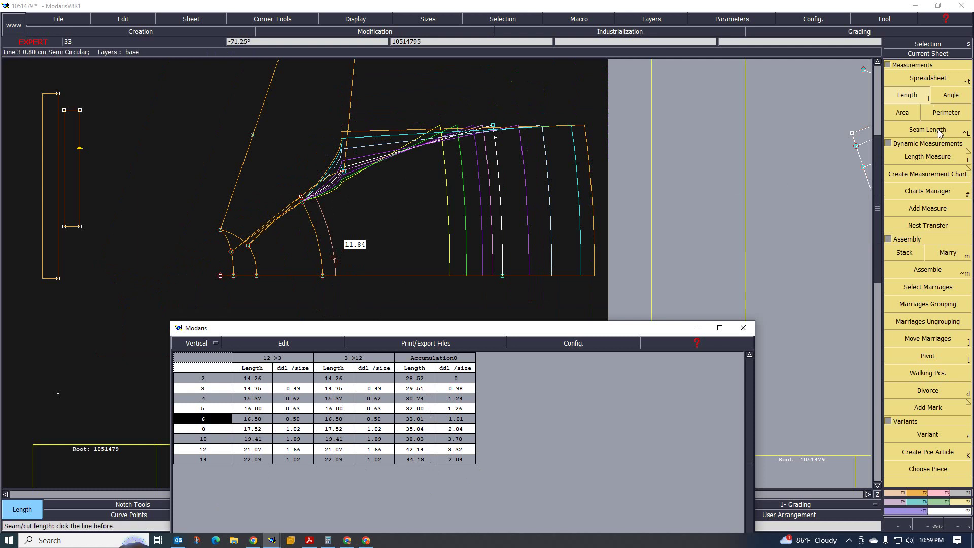
click(911, 504)
click(949, 248)
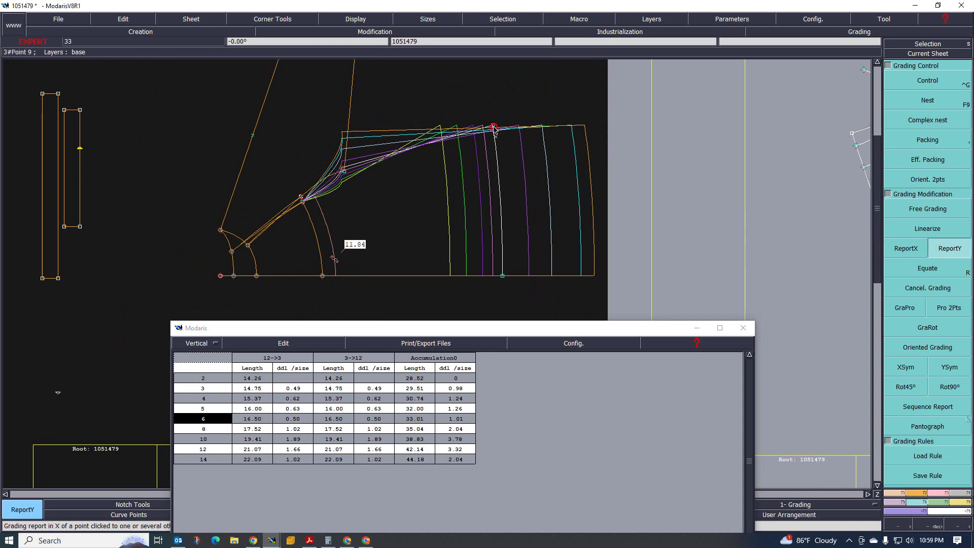
scroll(378, 193, up, 1)
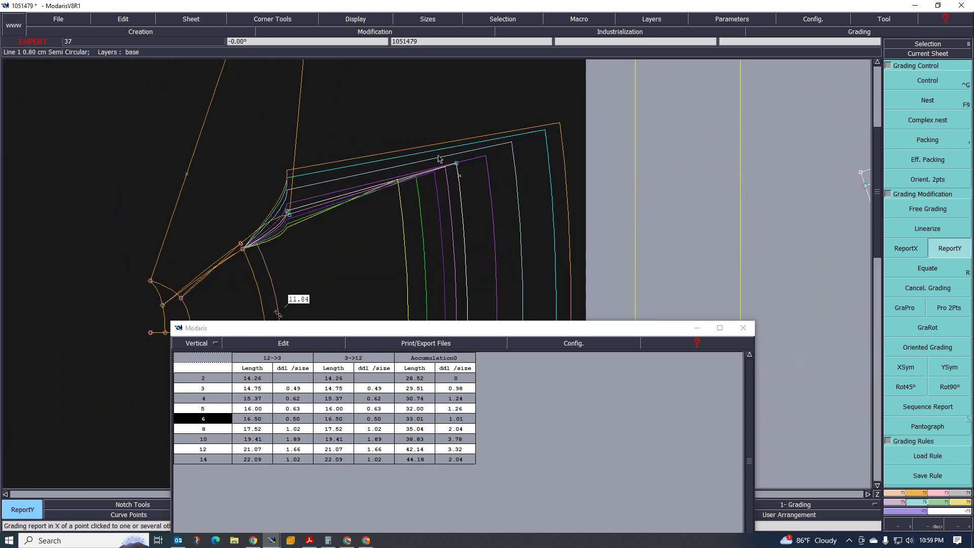
scroll(374, 195, down, 1)
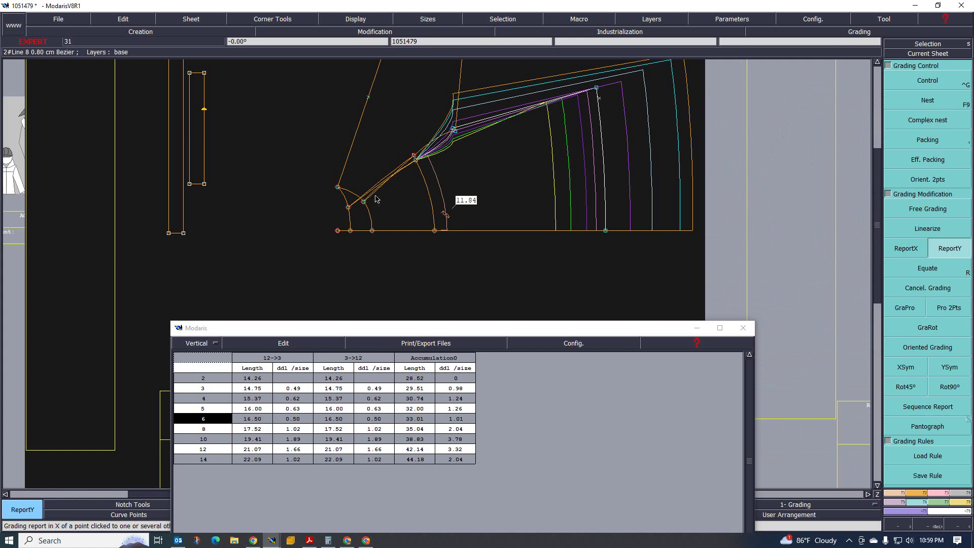
Step: Set ddy to 0.15 between all sizes from 2 to 14 for the upper end point of the neckline curve
scroll(377, 198, up, 3)
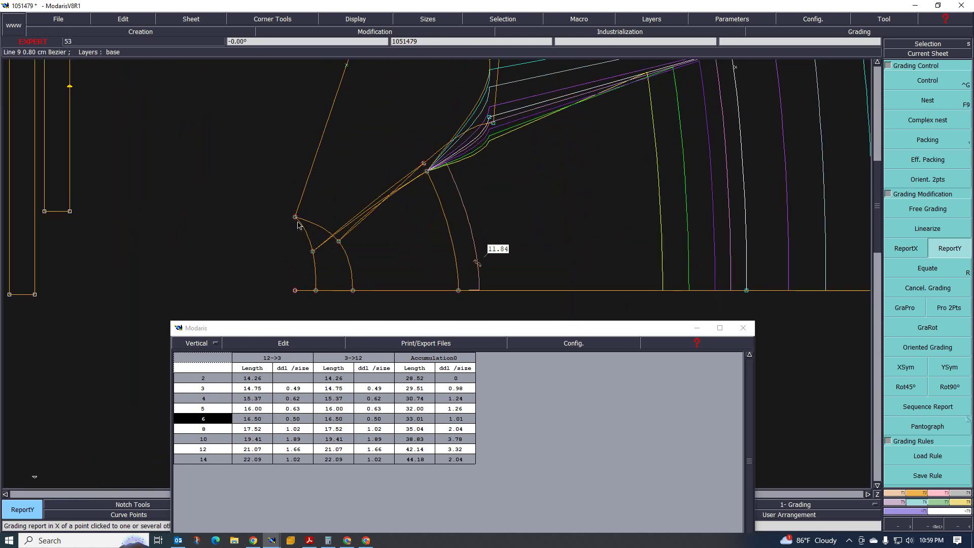
click(936, 83)
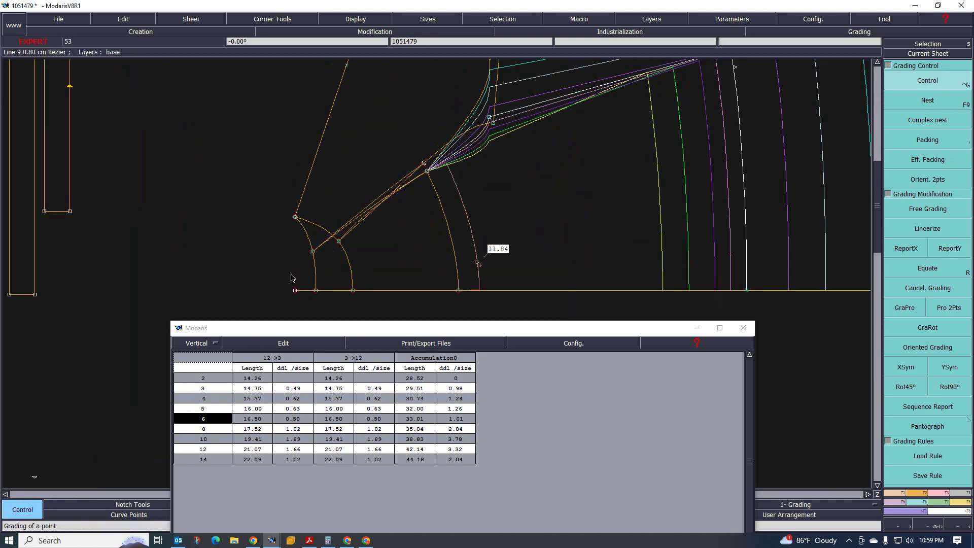
click(294, 217)
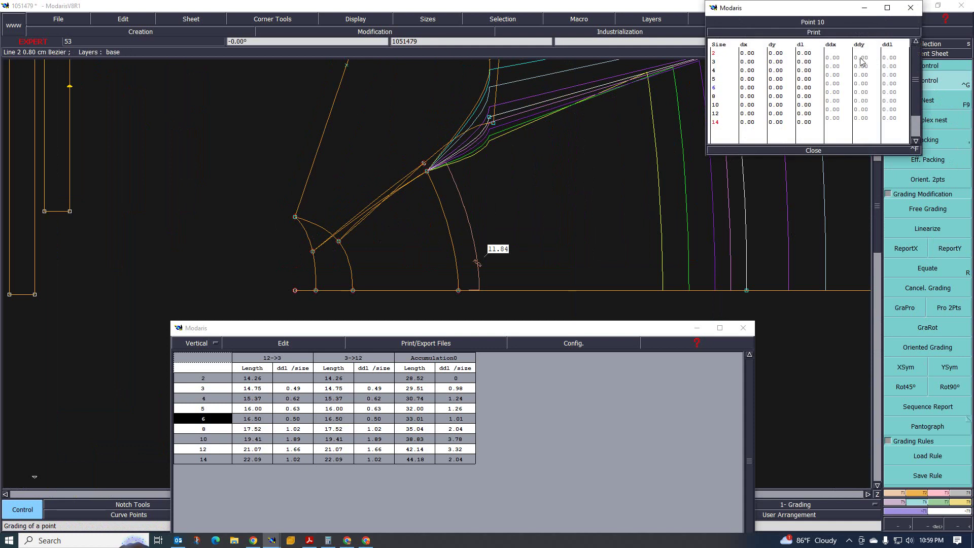
drag(861, 57, 861, 118)
text(.)
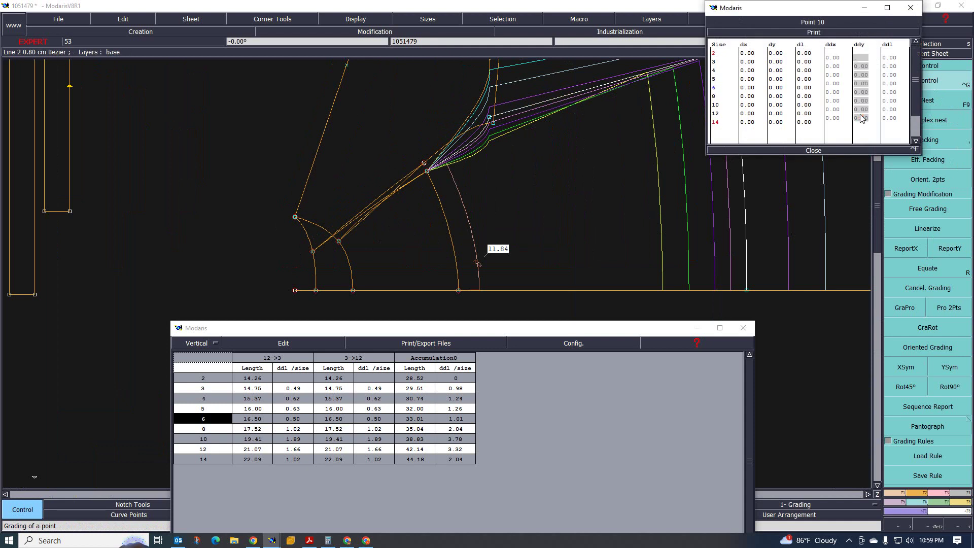
text(15)
key(Return)
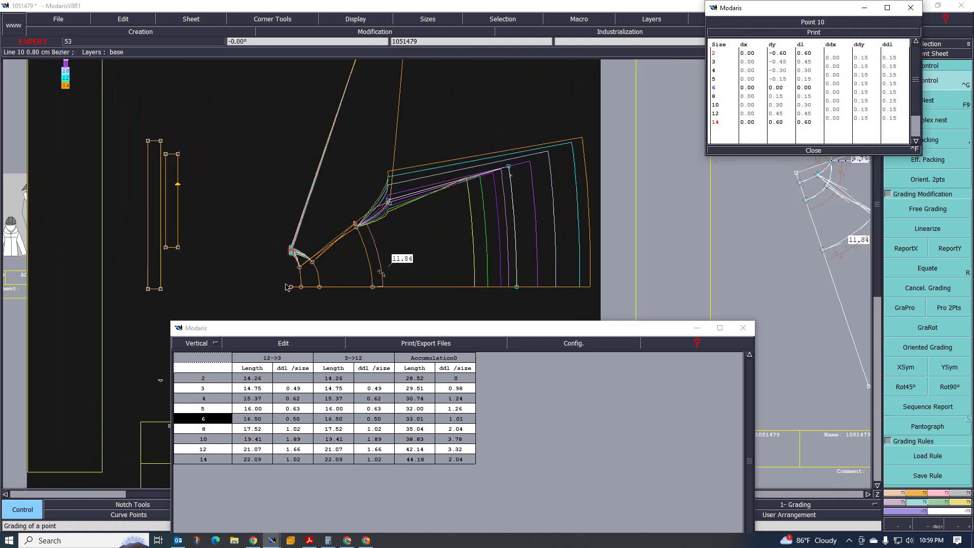
Step: Examine the graded neckline and body nest, consult the Armhole drop row in the PDF tech pack, and return to Modaris
scroll(355, 274, up, 1)
scroll(264, 285, up, 2)
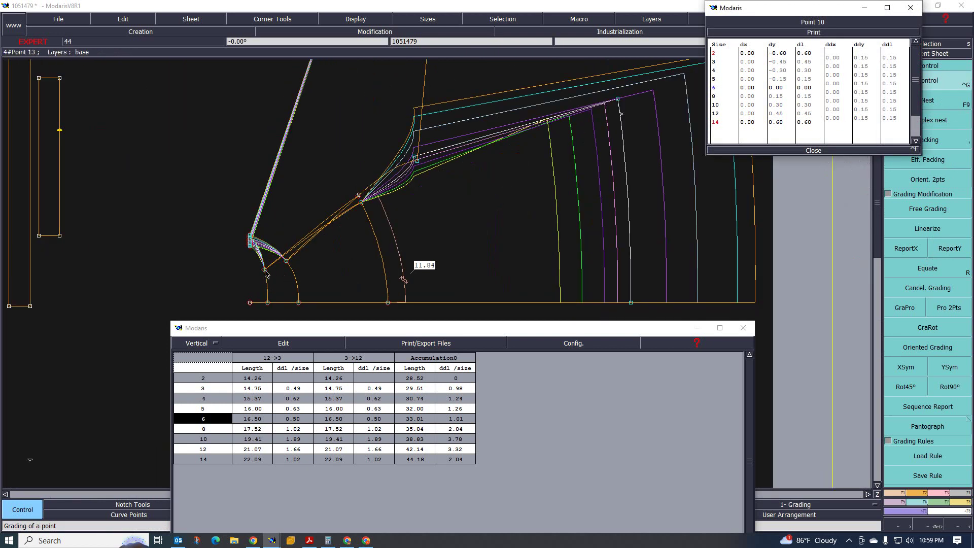
scroll(257, 278, down, 1)
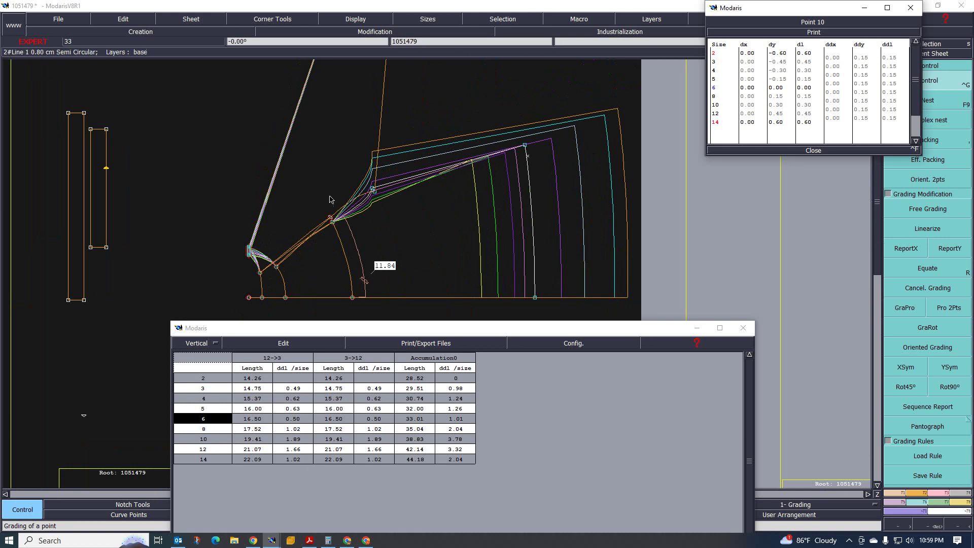
scroll(324, 212, up, 3)
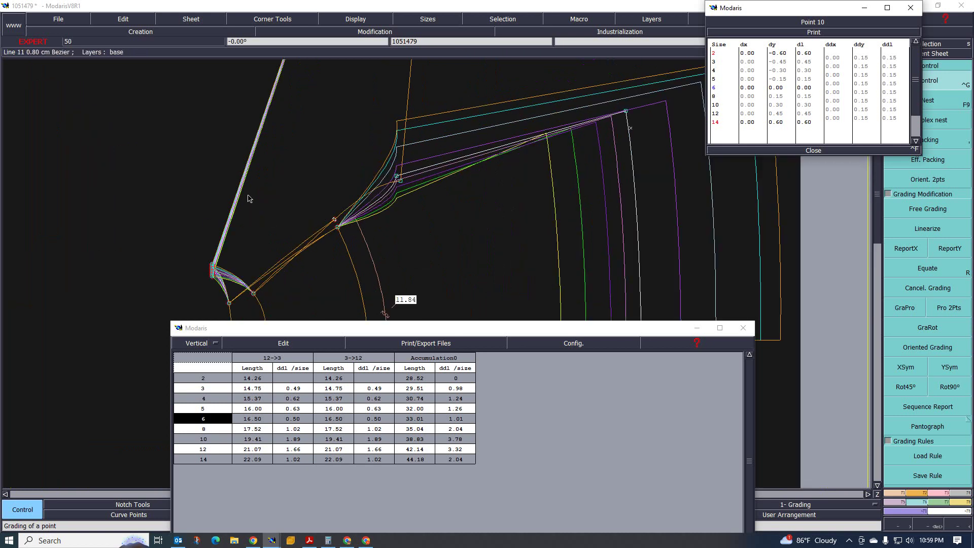
scroll(299, 190, down, 3)
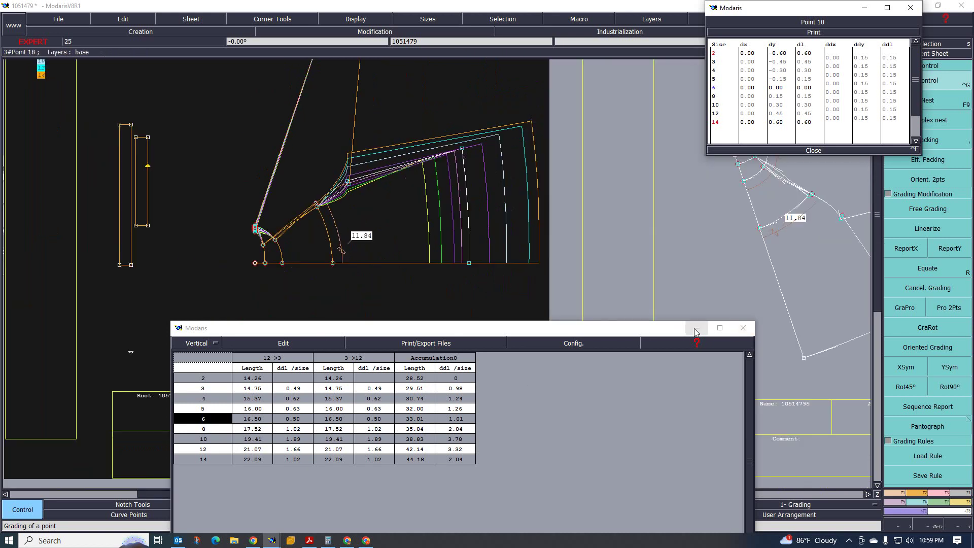
scroll(256, 294, up, 2)
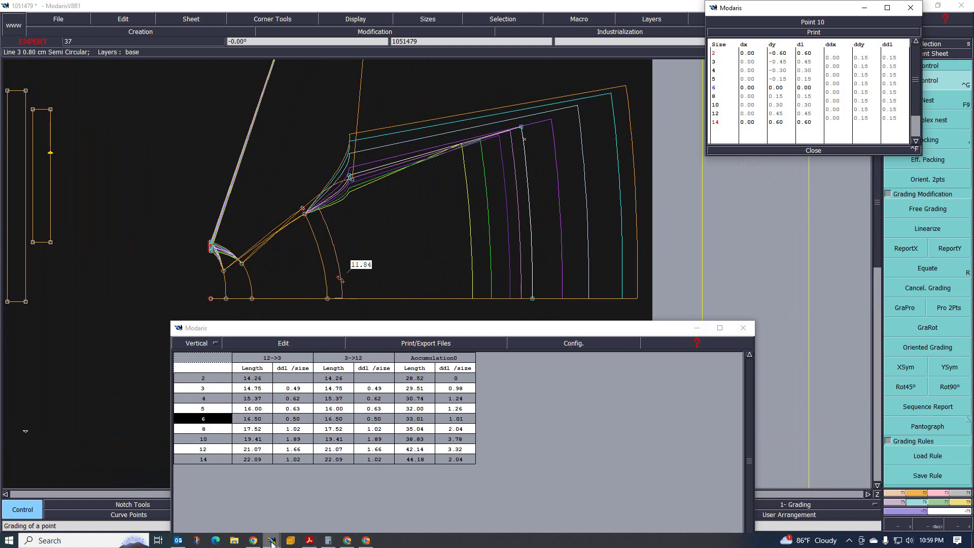
click(309, 540)
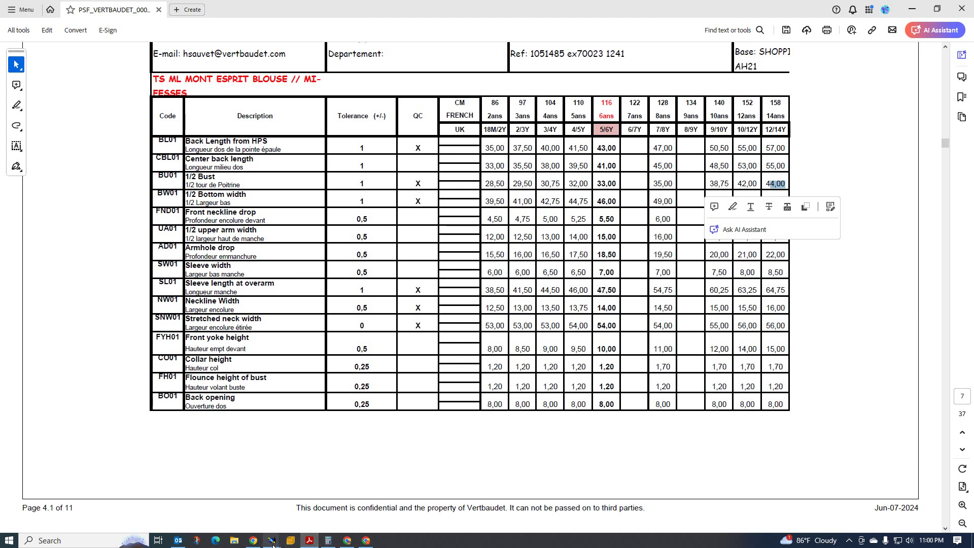
mouse_move(269, 540)
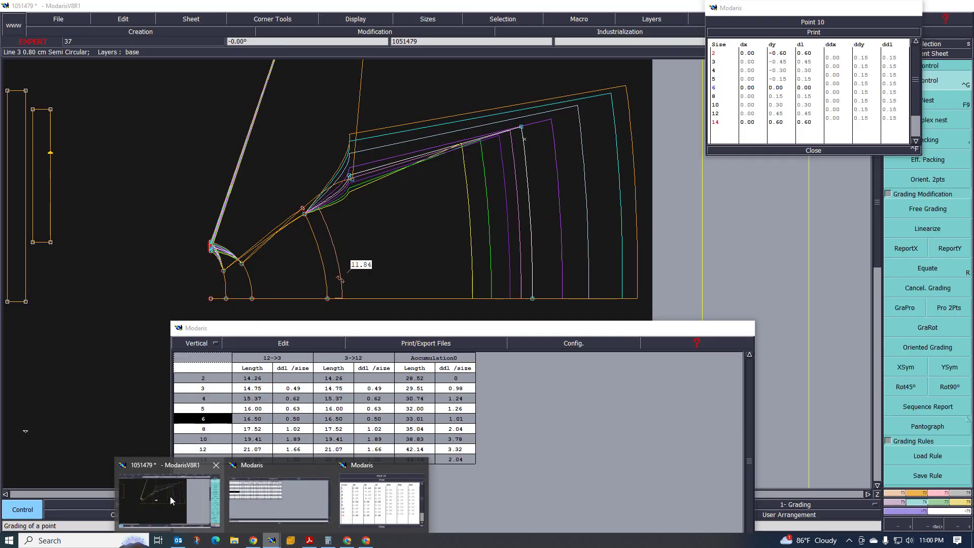
click(176, 497)
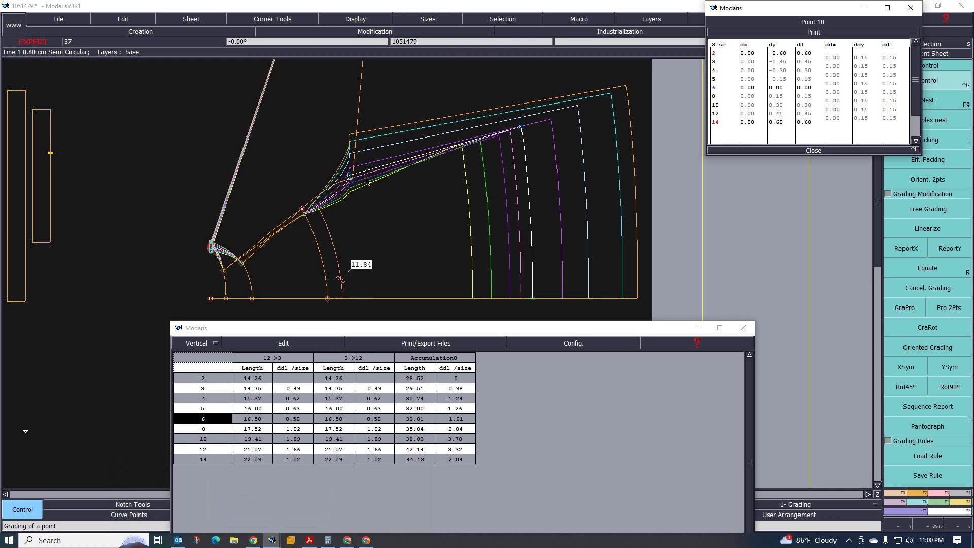
Step: Set the underarm point's ddx to 1 from size 5 to 6 and from size 6 to 8
click(770, 98)
click(350, 177)
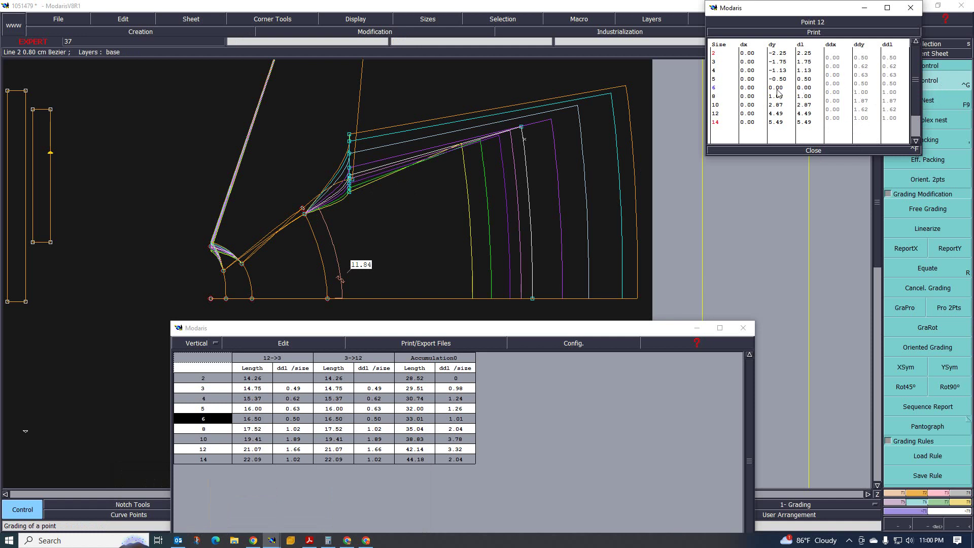
click(832, 83)
text(1)
key(Return)
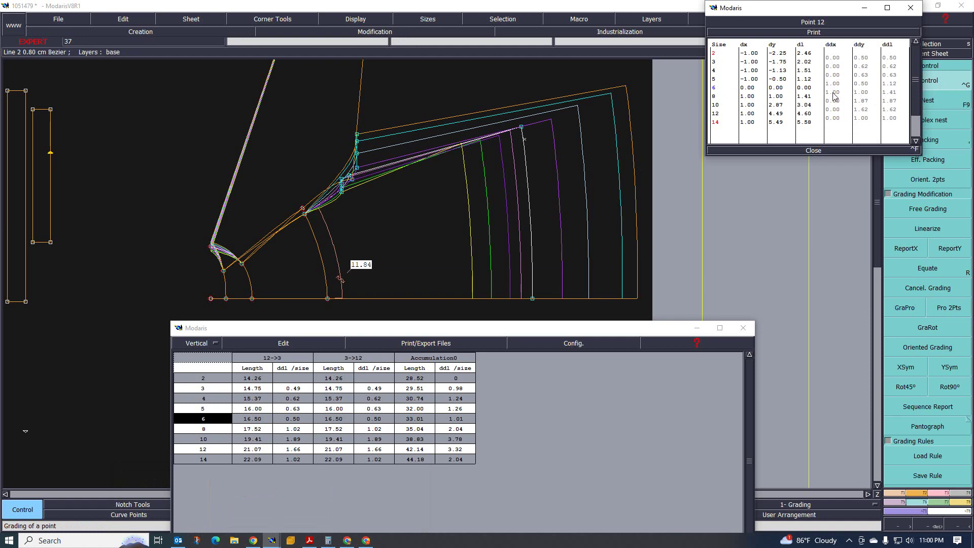
Step: Set the underarm point's ddx to 0.5 for each step from size 8 to 14 and from size 2 to 5
drag(832, 99, 831, 116)
text(.5)
key(Return)
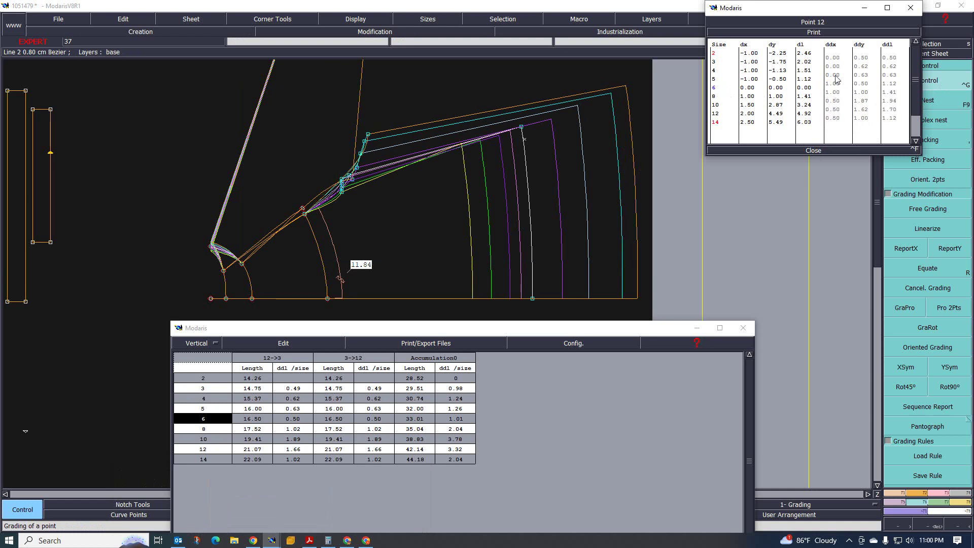
drag(834, 57, 834, 77)
text(.5)
key(Return)
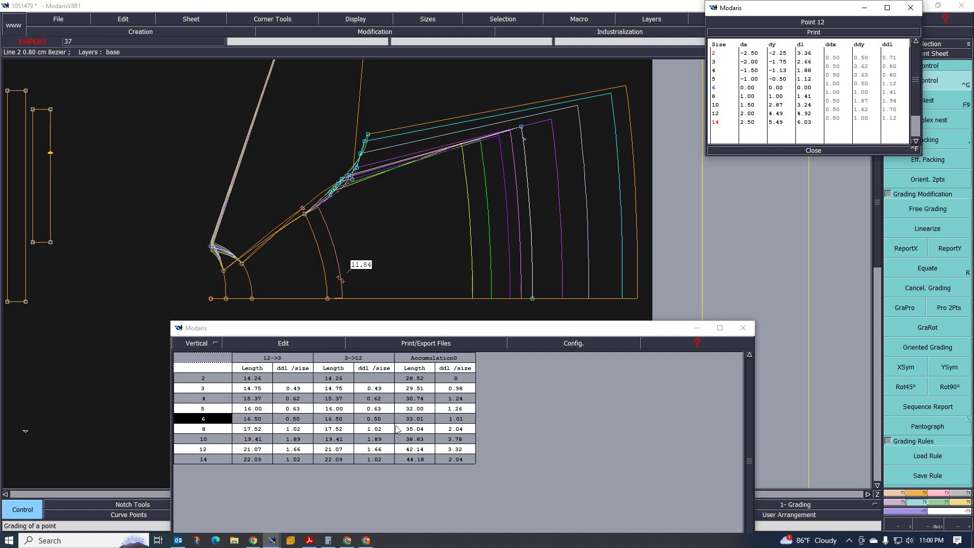
Step: Check the Armhole drop row for all sizes in the PDF tech pack and switch back to Modaris
click(309, 540)
click(760, 274)
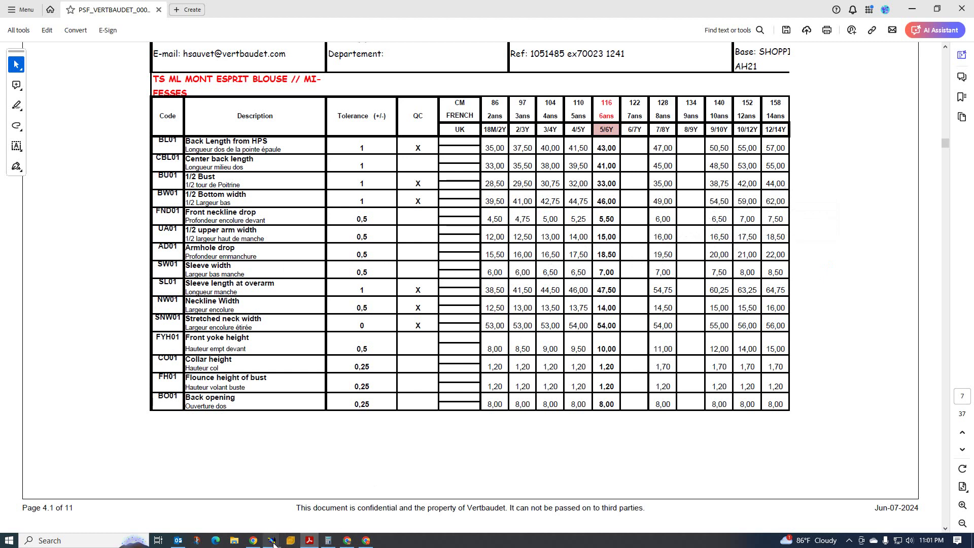
mouse_move(271, 540)
click(255, 490)
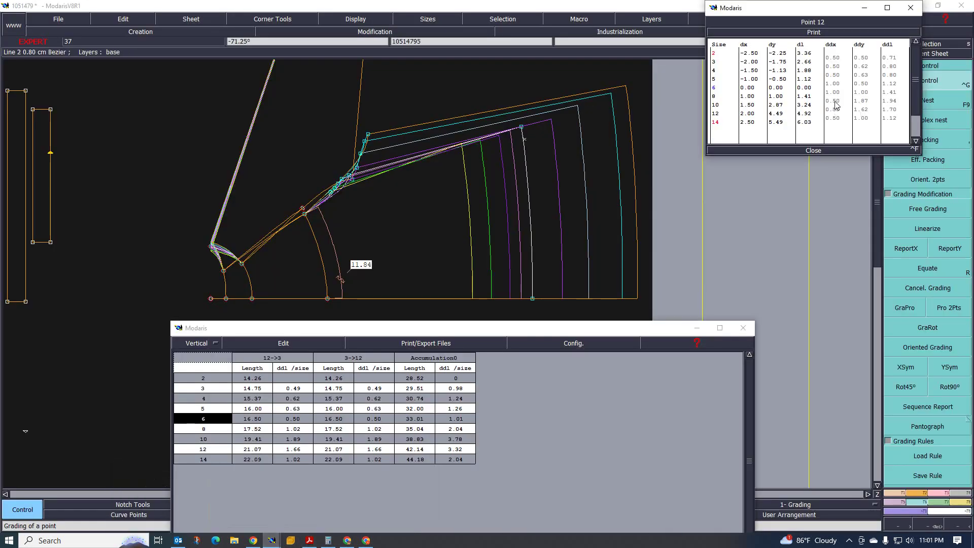
Step: Set the underarm point's ddx to 1 from size 10 to 12 and 12 to 14, and inspect the graded armhole
drag(836, 107, 836, 122)
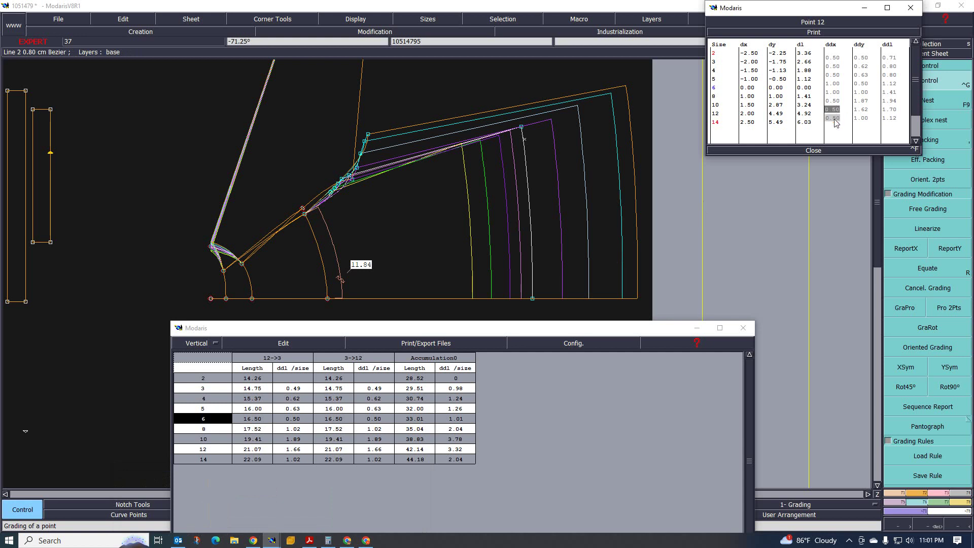
text(1)
key(Return)
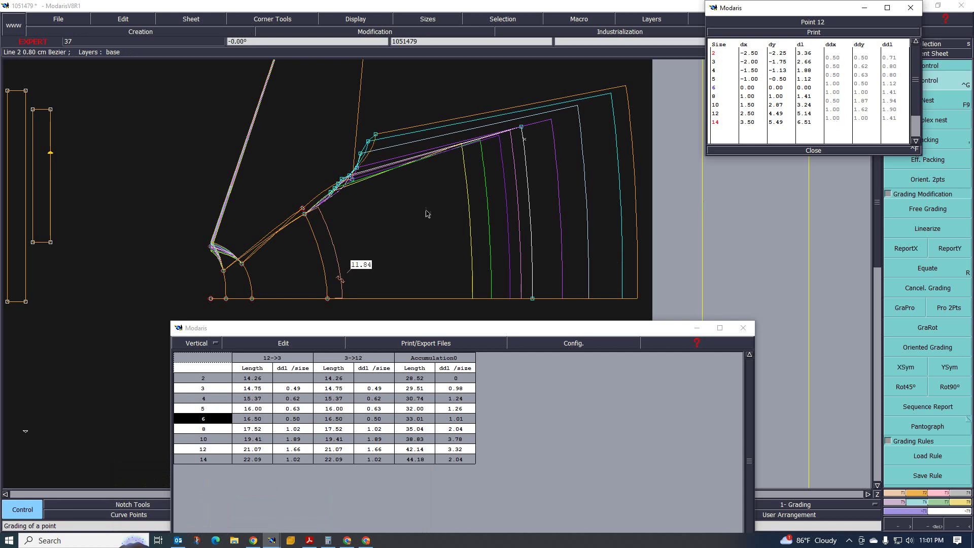
scroll(369, 145, up, 2)
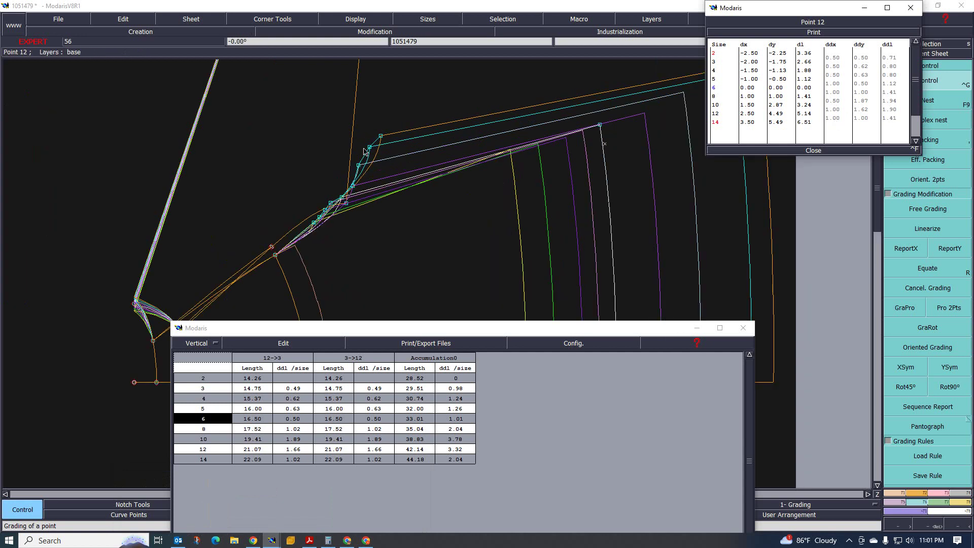
scroll(370, 144, down, 2)
scroll(370, 145, up, 2)
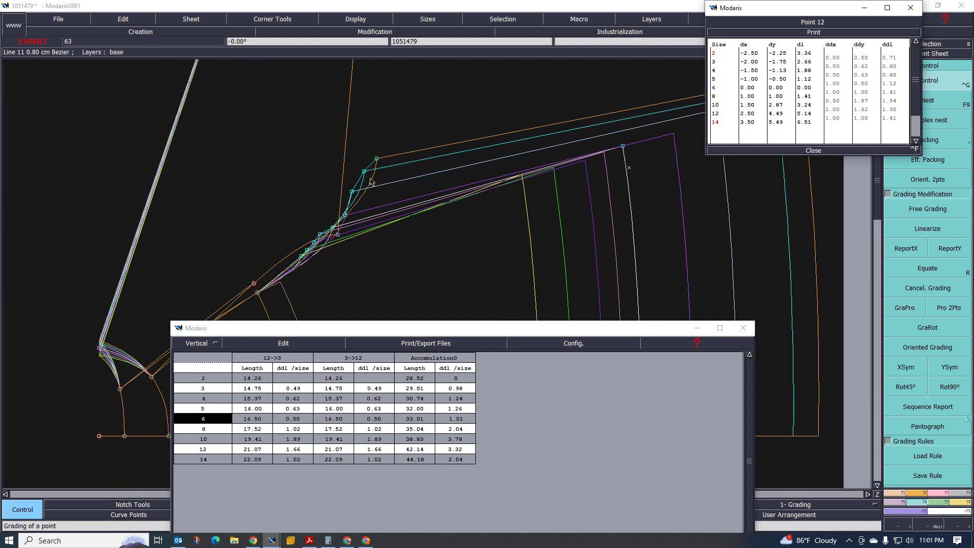
Step: Inspect the graded armhole and underarm points across the size nest, and close the underarm point's grading table
scroll(333, 203, down, 2)
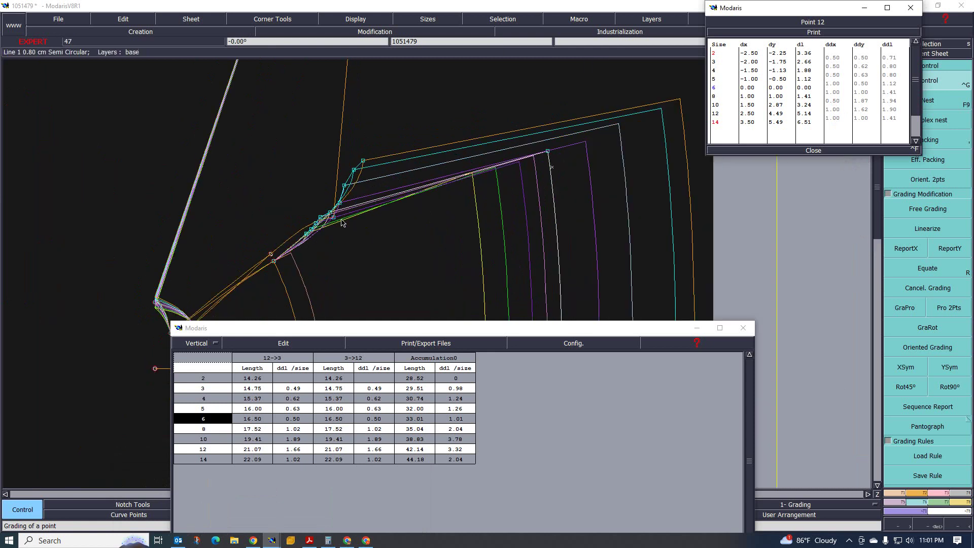
scroll(329, 208, down, 3)
scroll(315, 228, up, 2)
scroll(310, 234, up, 1)
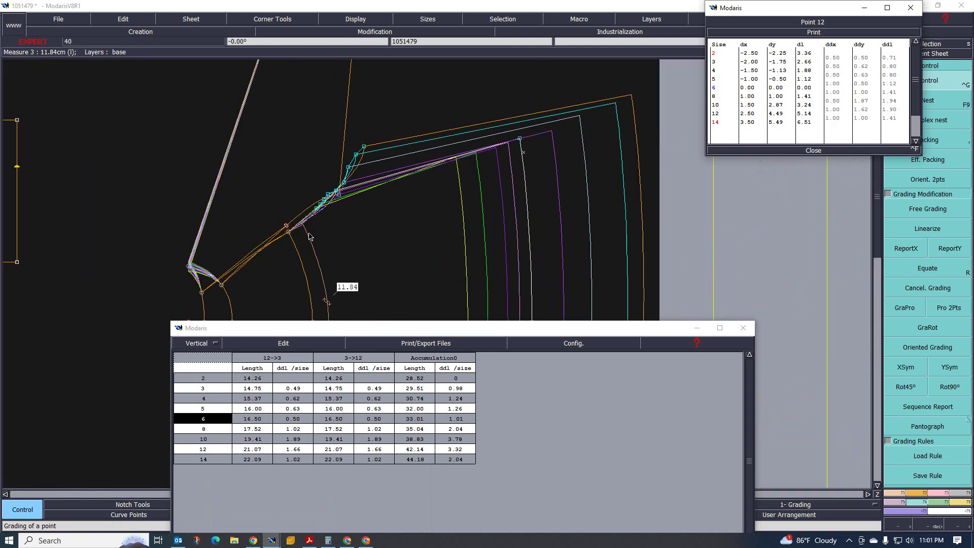
scroll(348, 204, down, 2)
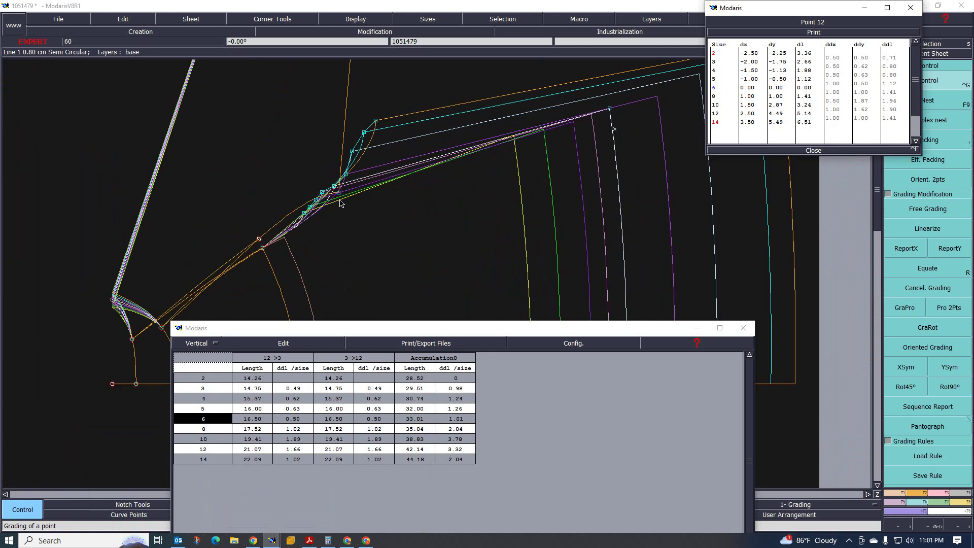
scroll(334, 209, up, 2)
scroll(333, 210, down, 2)
scroll(377, 185, up, 2)
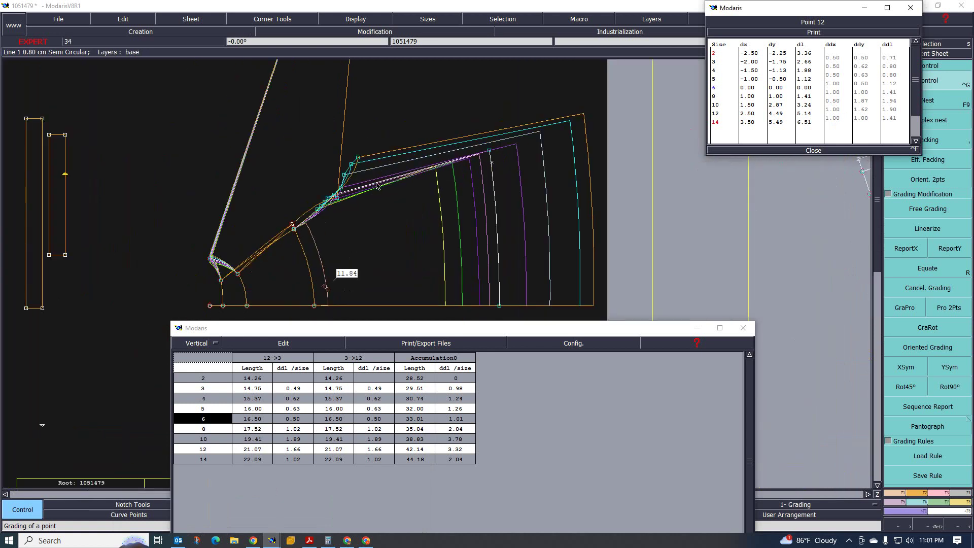
scroll(330, 211, up, 2)
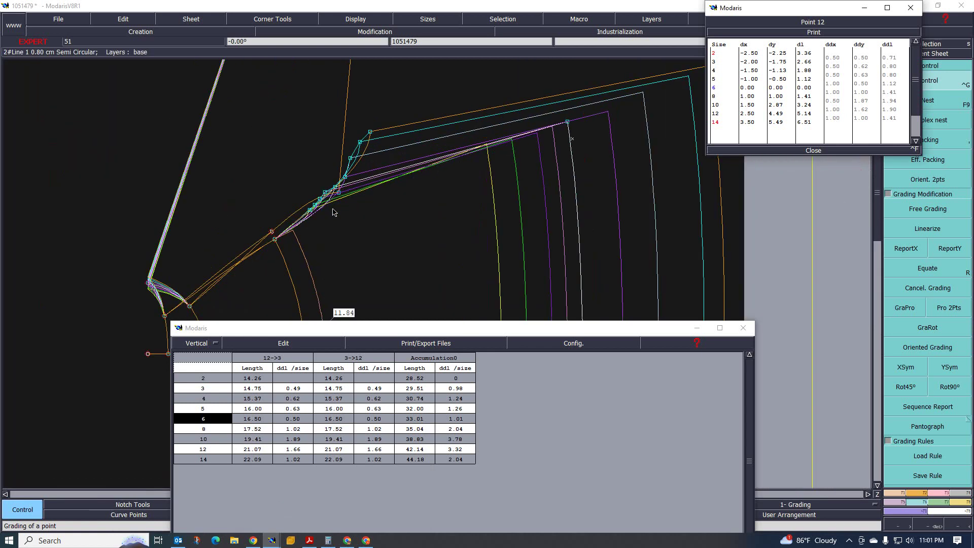
scroll(321, 217, down, 2)
scroll(321, 217, up, 2)
scroll(325, 223, up, 2)
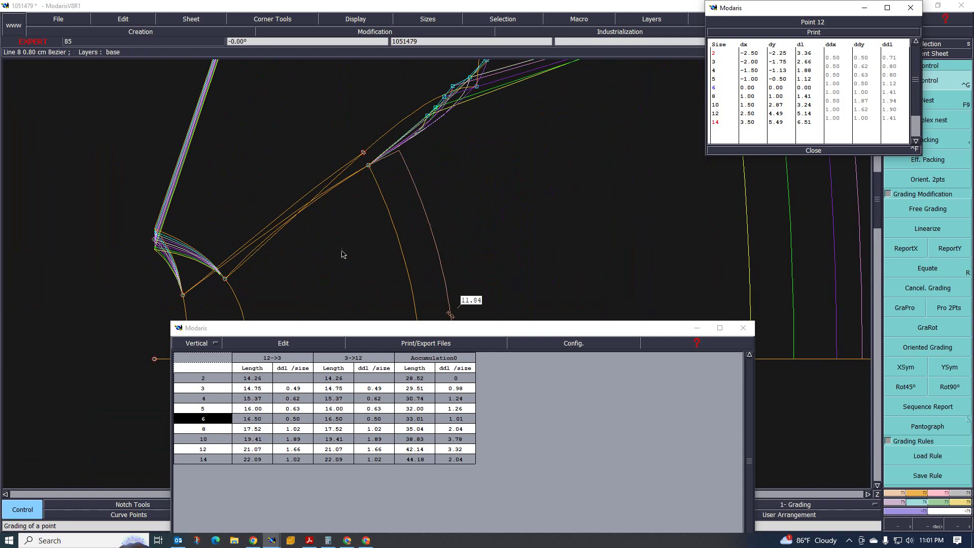
scroll(341, 254, down, 2)
click(807, 150)
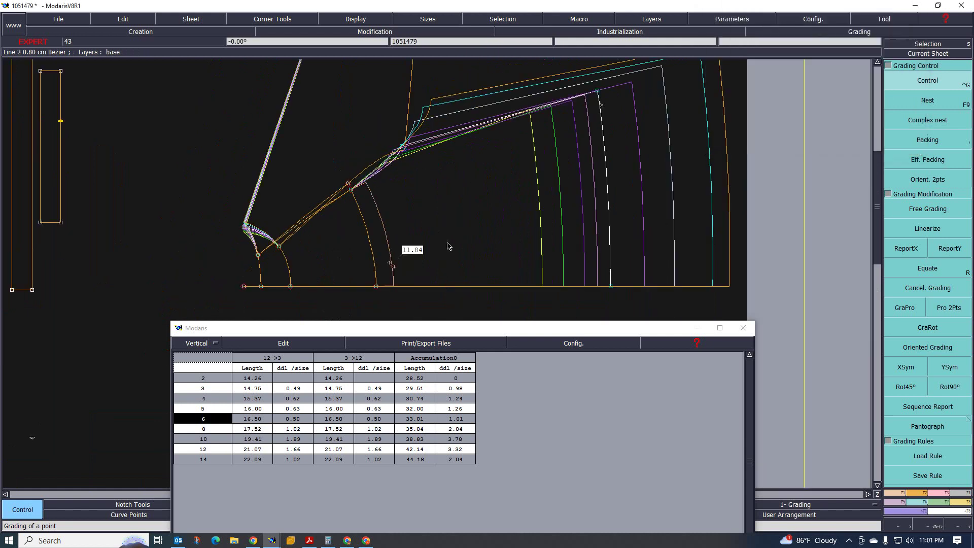
Step: Insert the yoke and neckline slider points into their curves with Insert Point, and minimise the measurement table
scroll(356, 192, up, 4)
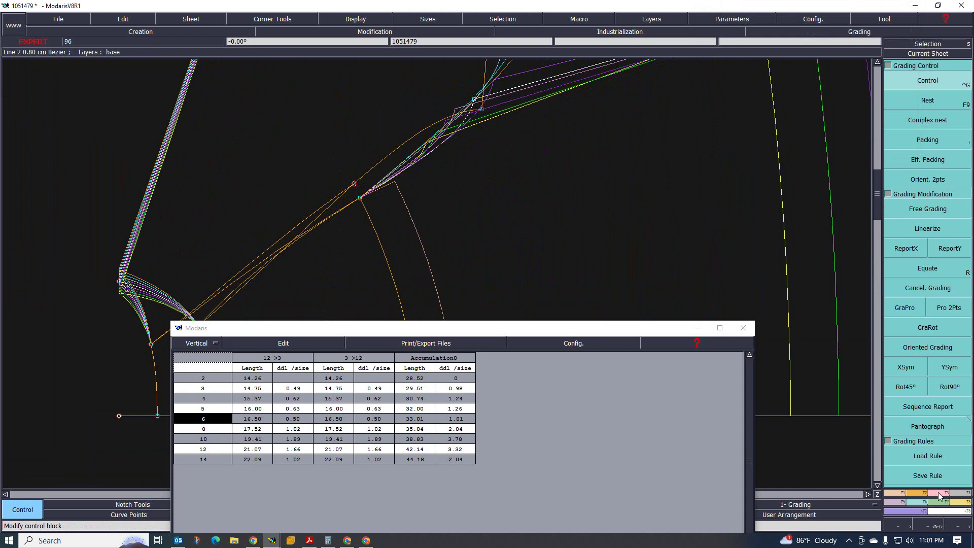
key(F2)
click(929, 298)
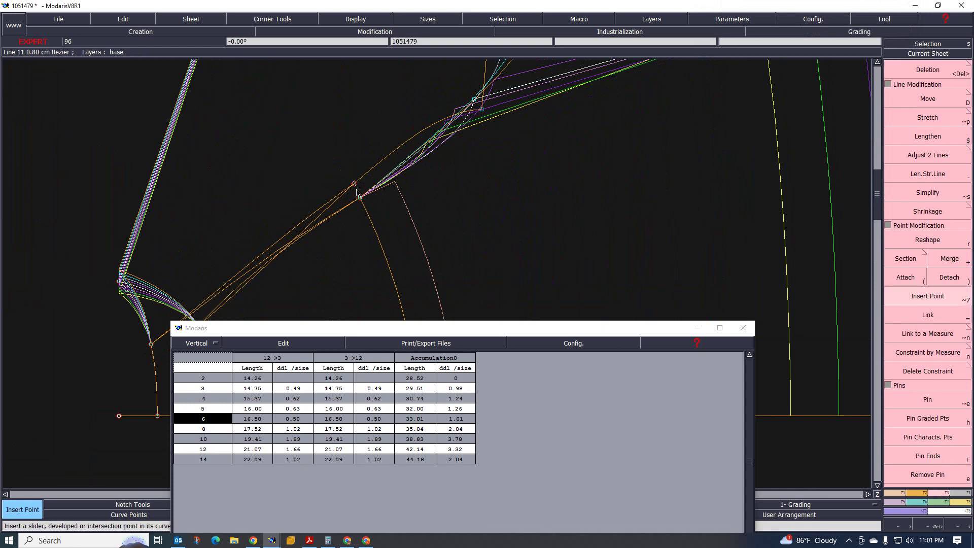
scroll(356, 191, up, 1)
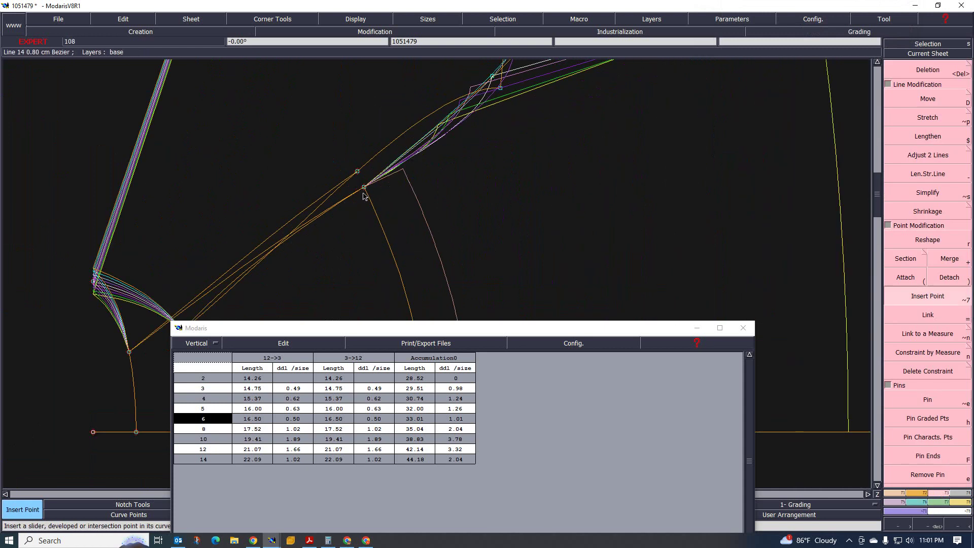
click(697, 332)
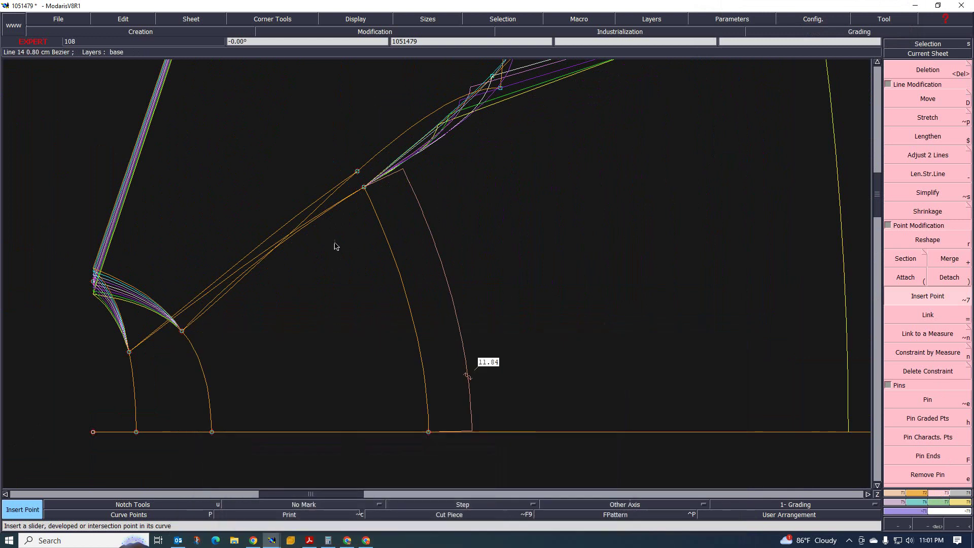
scroll(332, 245, down, 3)
scroll(319, 238, up, 4)
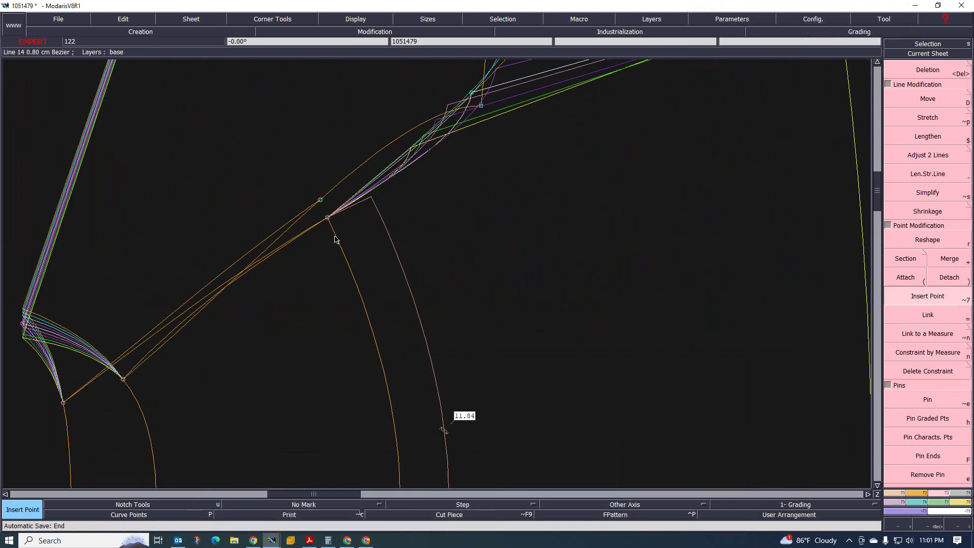
scroll(128, 387, down, 3)
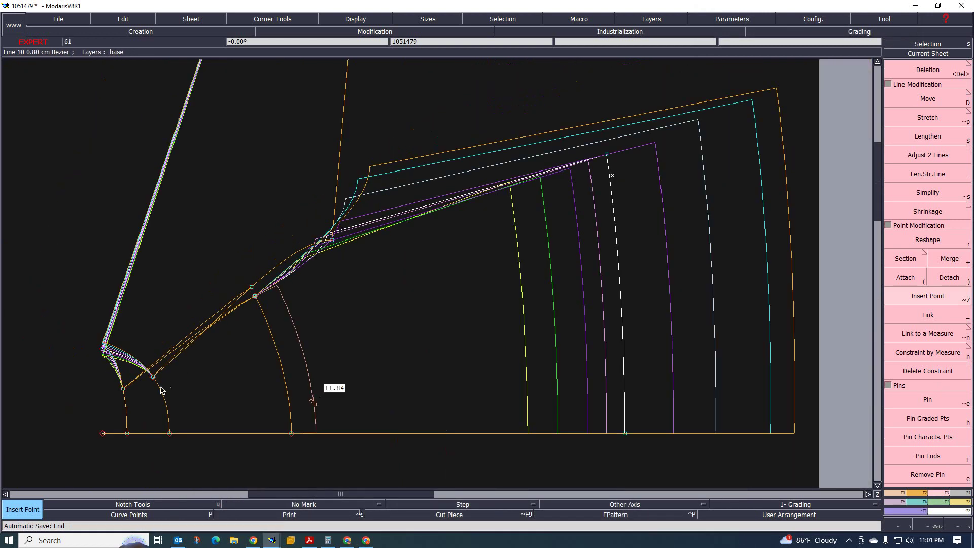
scroll(157, 409, up, 3)
scroll(473, 263, down, 2)
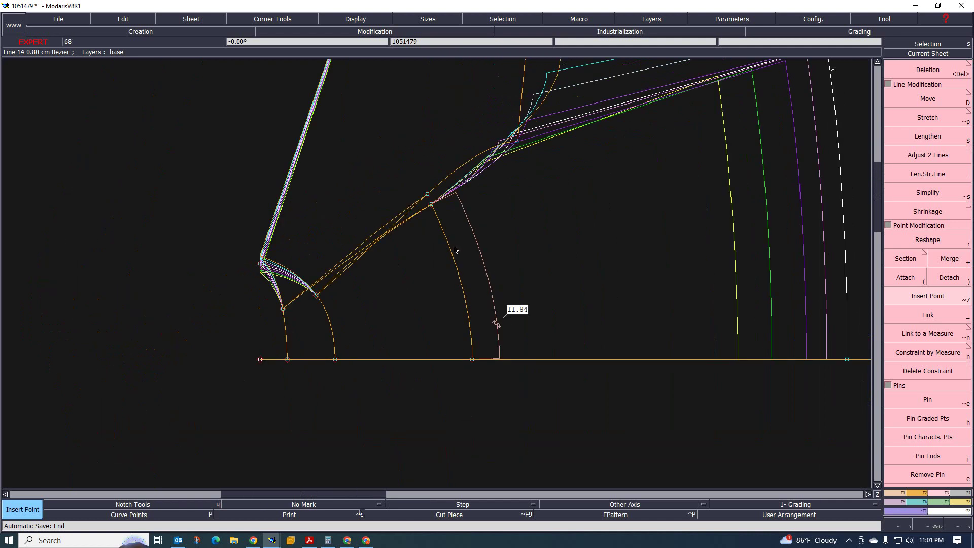
scroll(455, 249, up, 1)
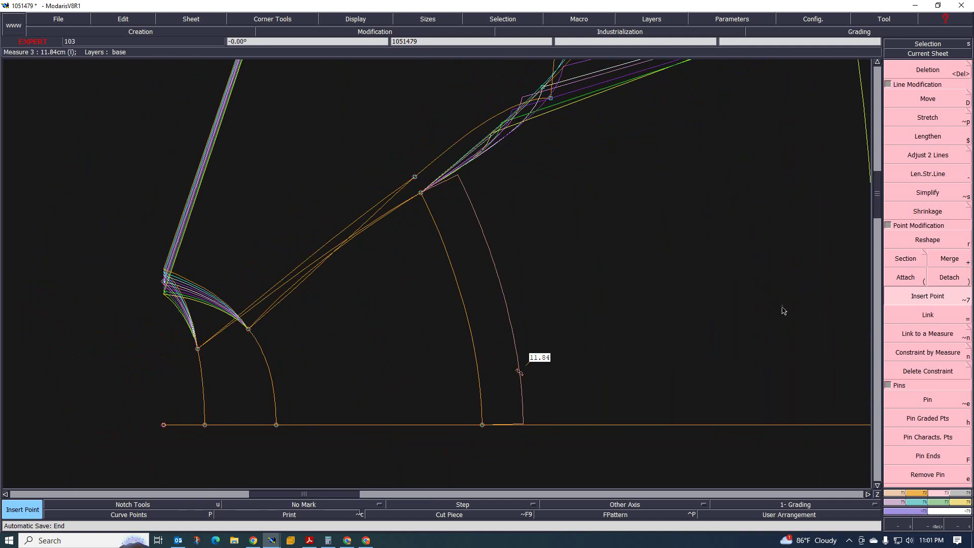
Step: Grade both neckline curves proportionally between the shoulder neck point and their centre line points using GraPro
click(939, 502)
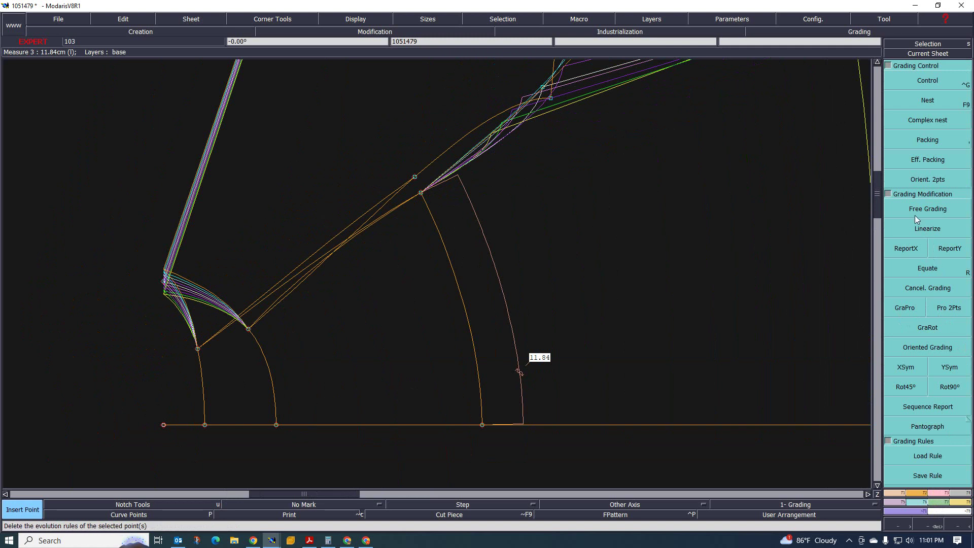
click(905, 310)
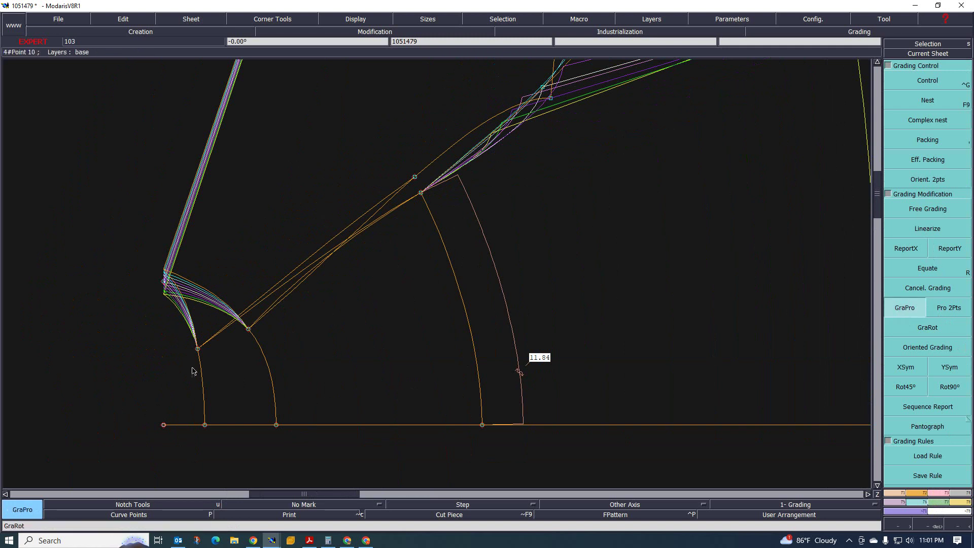
click(204, 422)
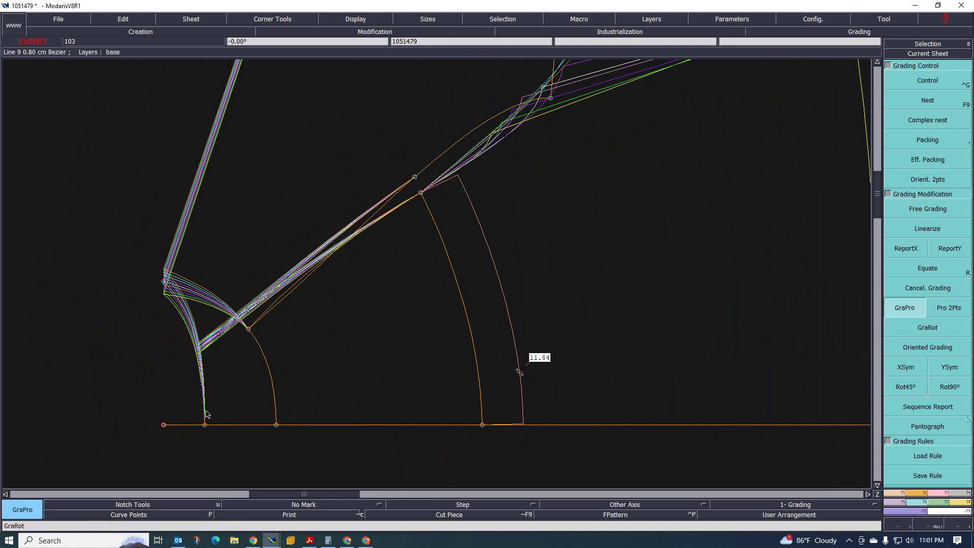
click(164, 280)
click(276, 425)
Step: Grade the yoke points proportionally along the armhole up to the underarm point, and report their X grading to the yoke line's centre point
scroll(257, 330, down, 2)
scroll(213, 350, up, 3)
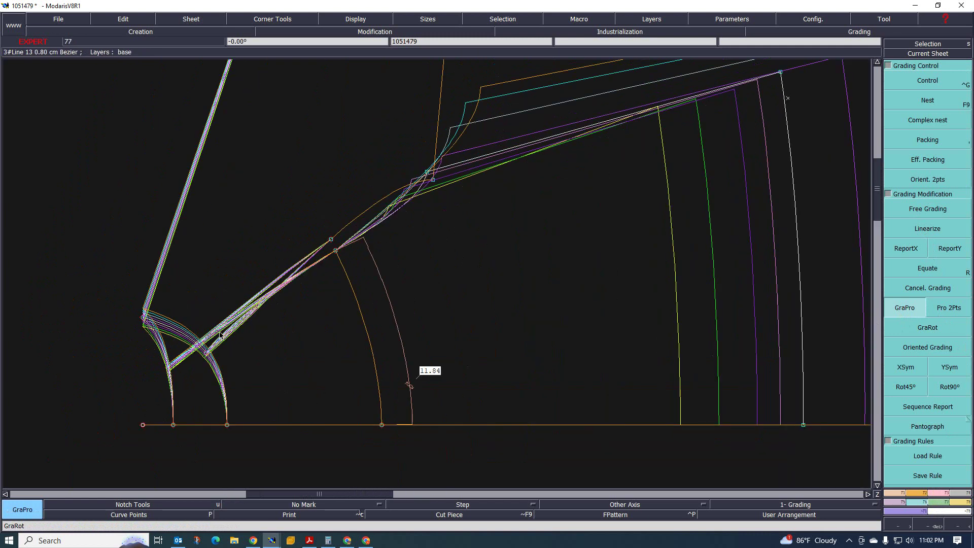
scroll(268, 333, down, 3)
scroll(306, 278, up, 2)
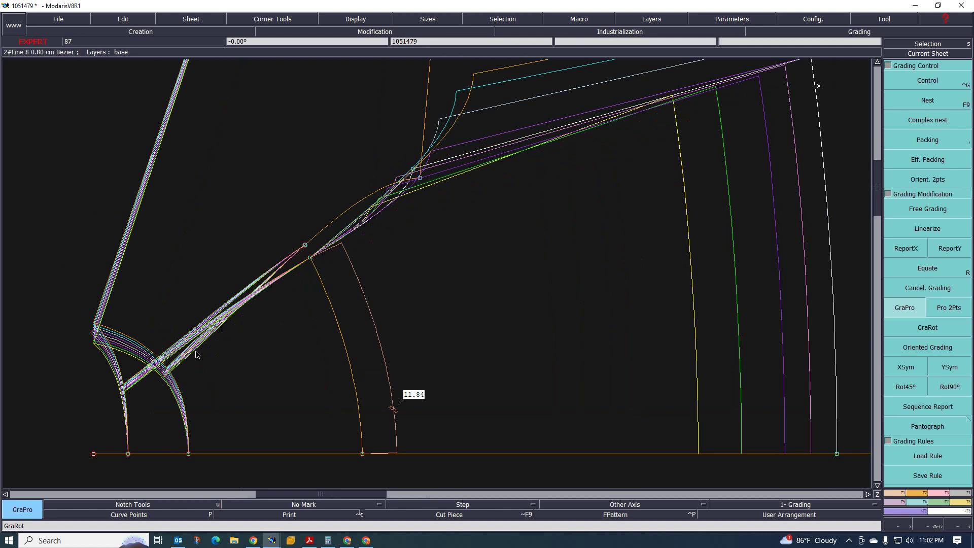
click(414, 169)
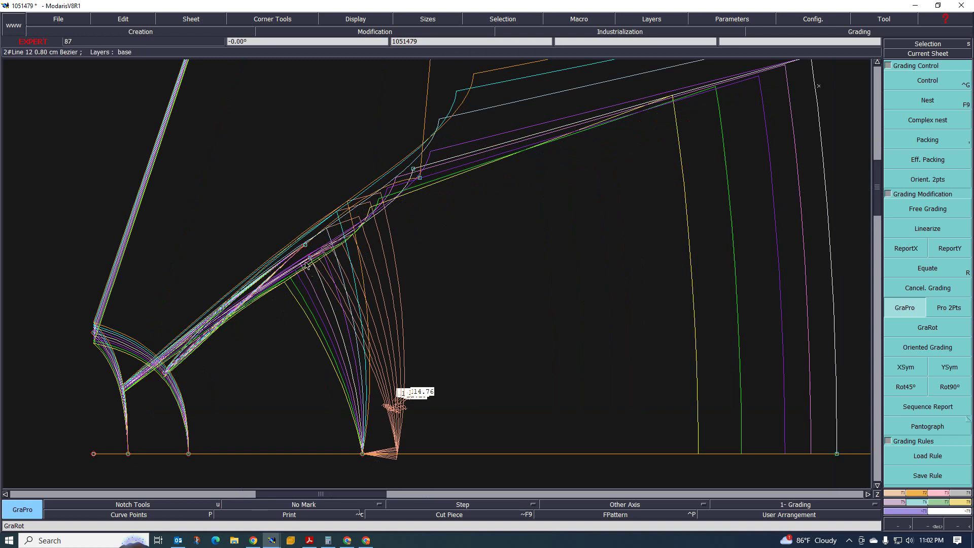
click(906, 248)
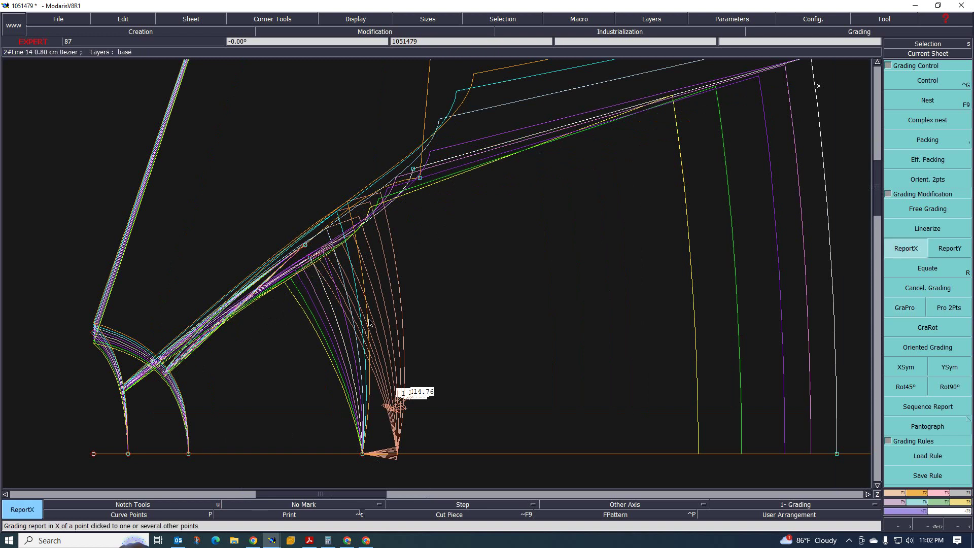
click(361, 451)
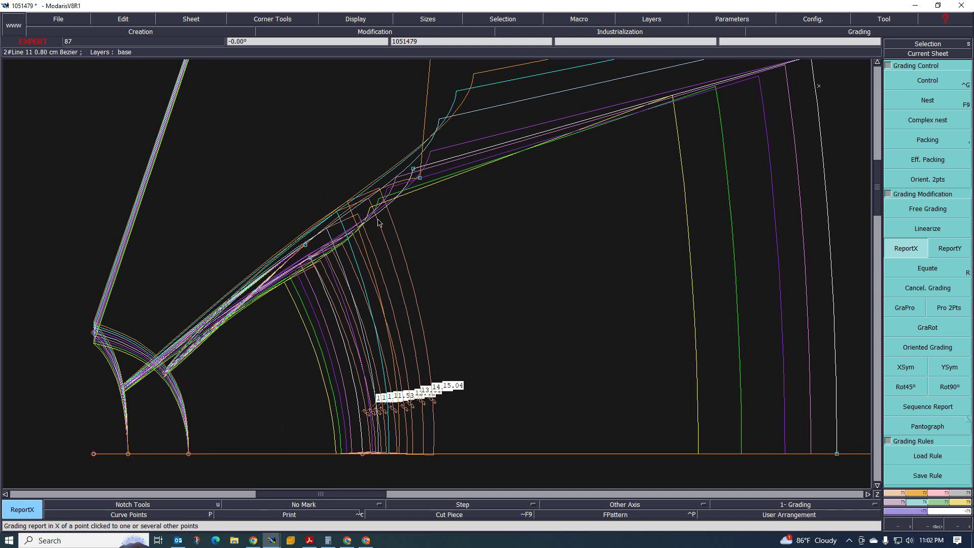
Step: Set the ddx of the deeper neckline's centre point to 0.25 for every size step and close its grading table
scroll(178, 428, up, 2)
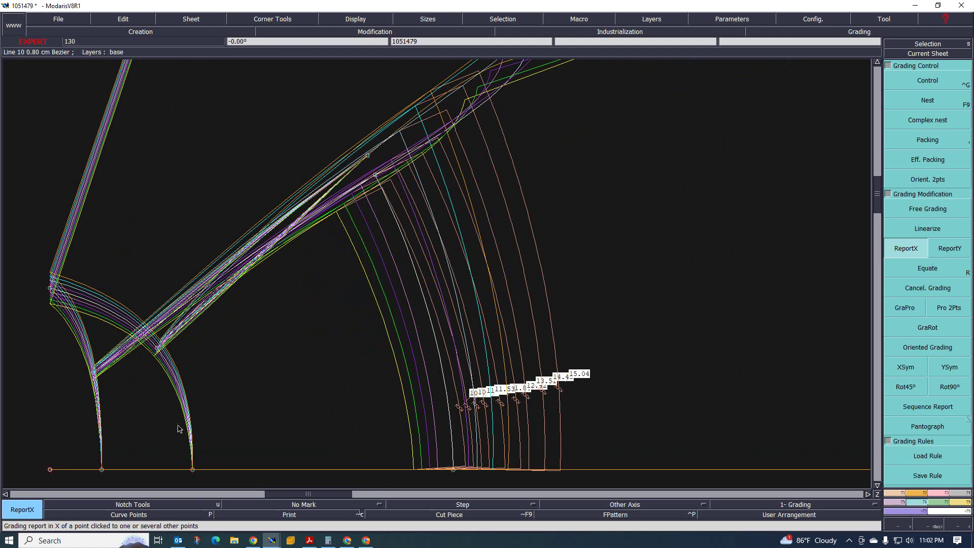
key(ctrl+g)
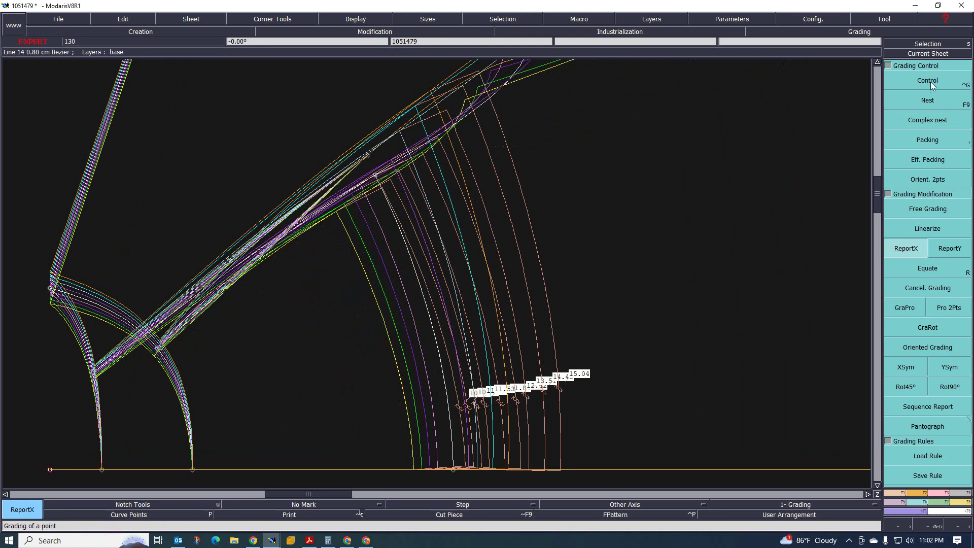
click(193, 469)
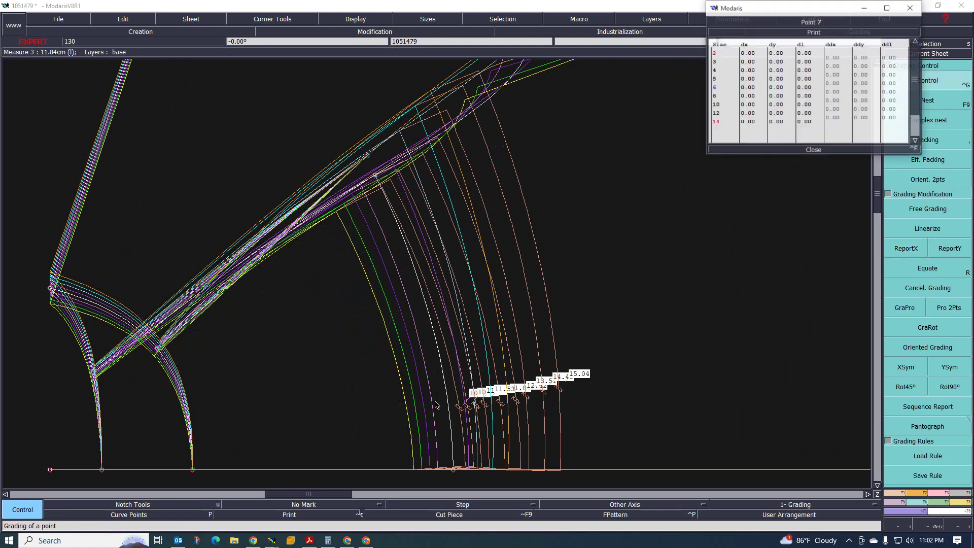
drag(832, 59, 833, 118)
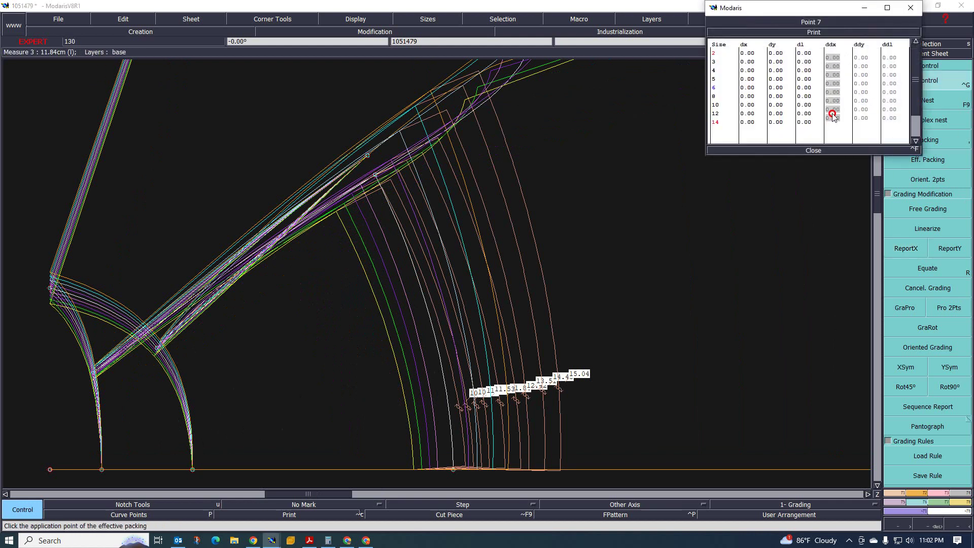
text(.25)
key(Return)
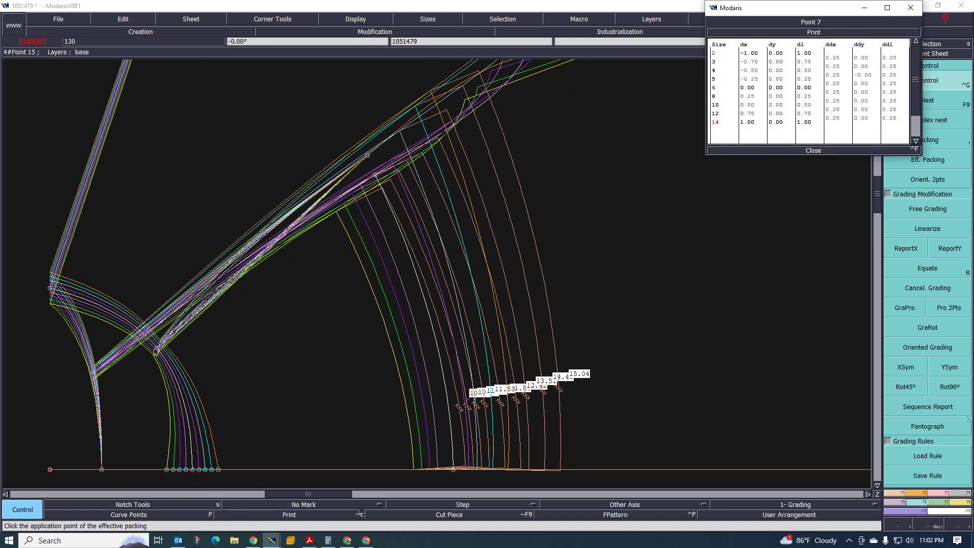
click(913, 185)
click(813, 150)
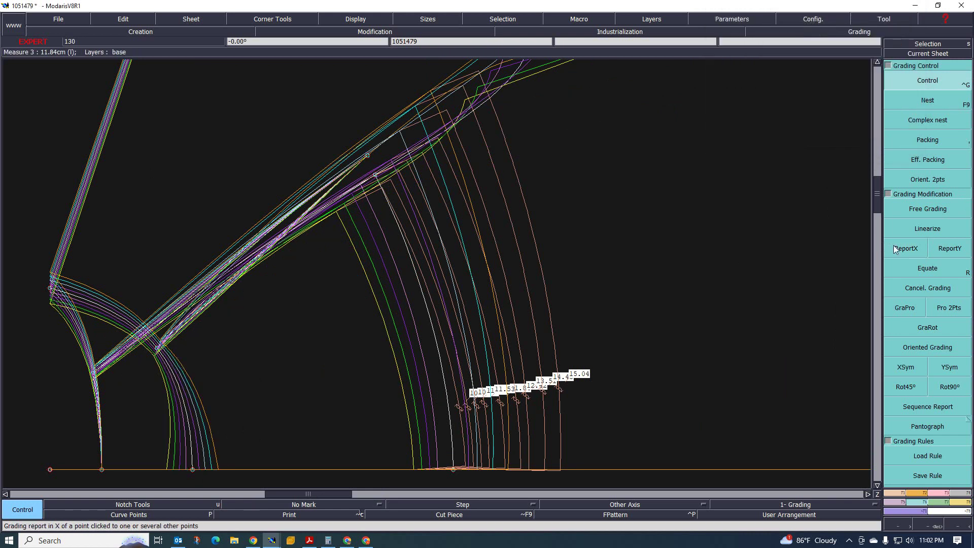
Step: Regrade the deeper neckline curve proportionally between the shoulder neck point and its centre point using GraPro
click(904, 308)
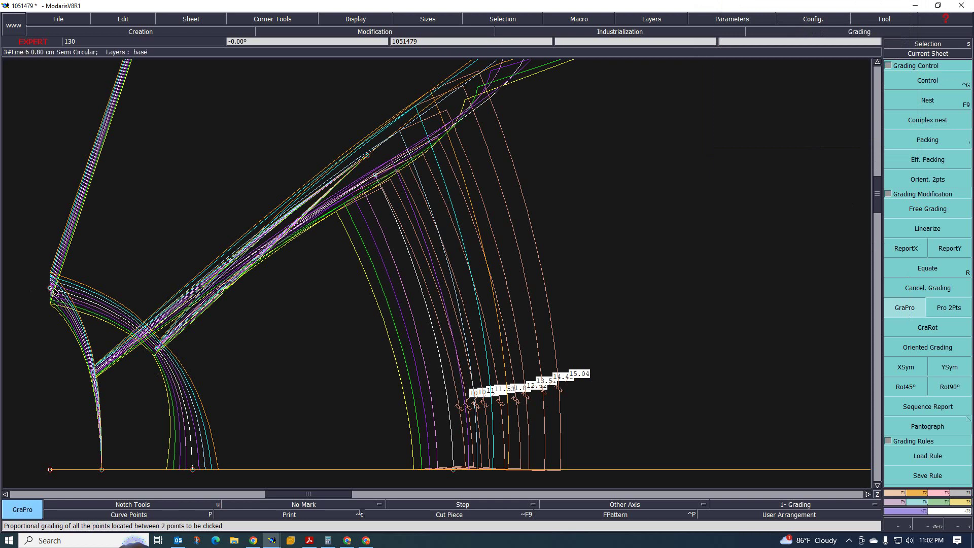
click(192, 468)
scroll(203, 372, down, 3)
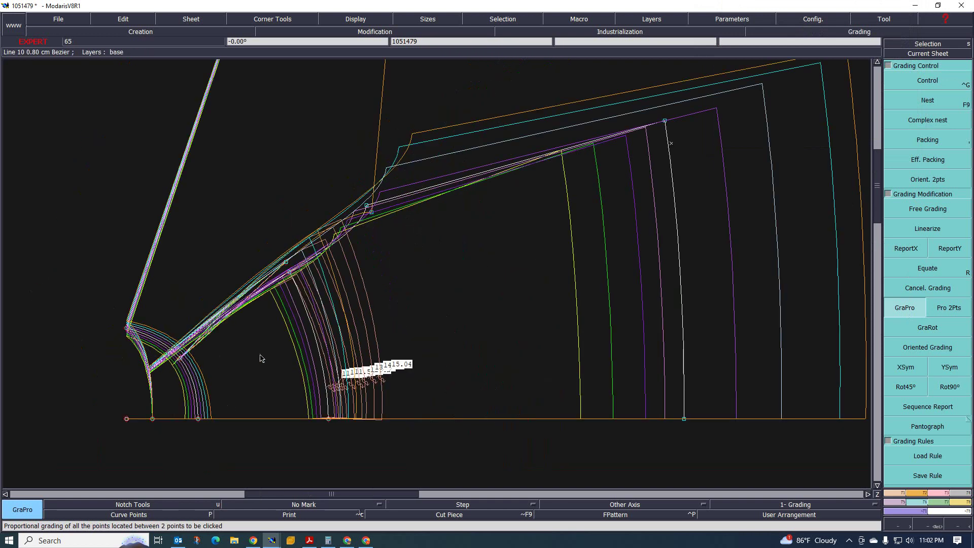
Step: Examine the graded yoke, armhole and underarm lines across all sizes
scroll(340, 269, up, 4)
scroll(327, 249, down, 3)
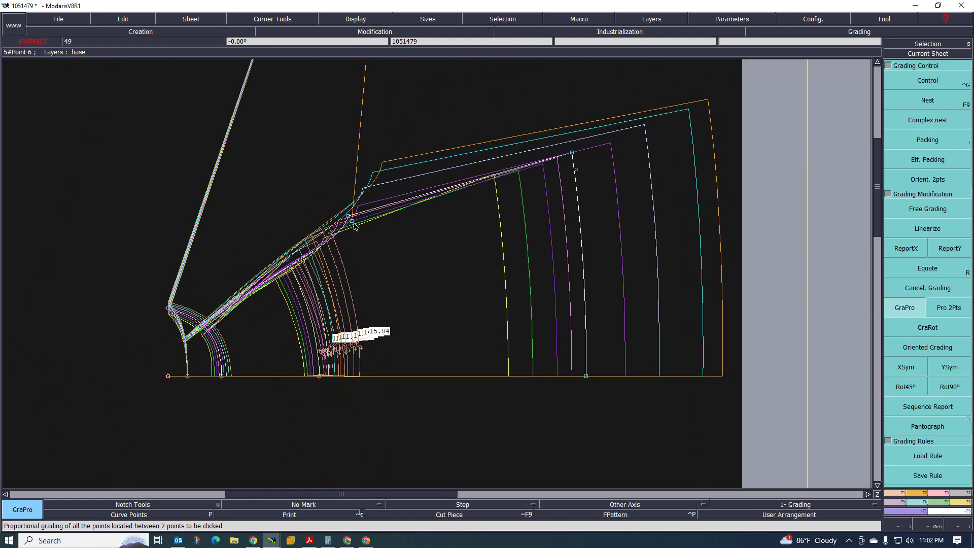
scroll(459, 233, up, 4)
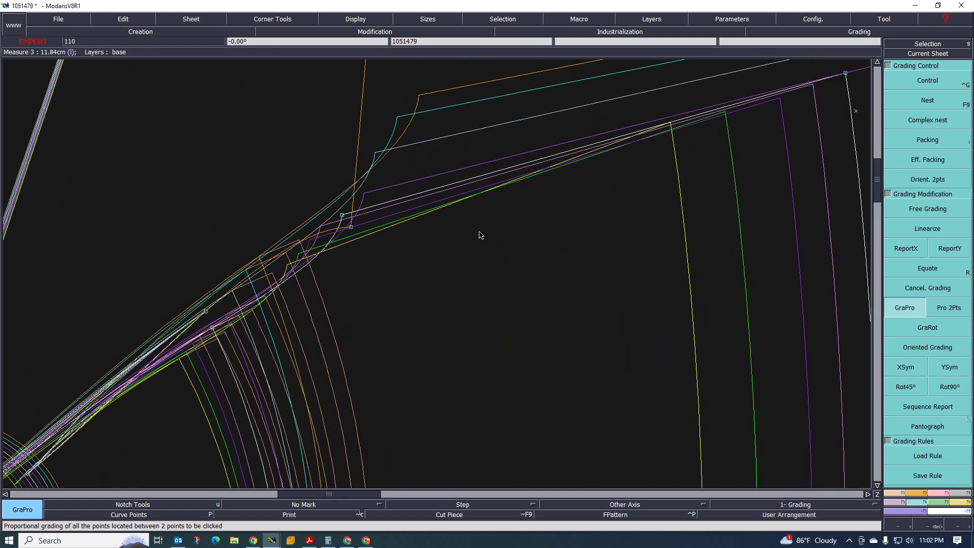
scroll(479, 248, down, 3)
scroll(433, 222, up, 3)
scroll(406, 266, down, 1)
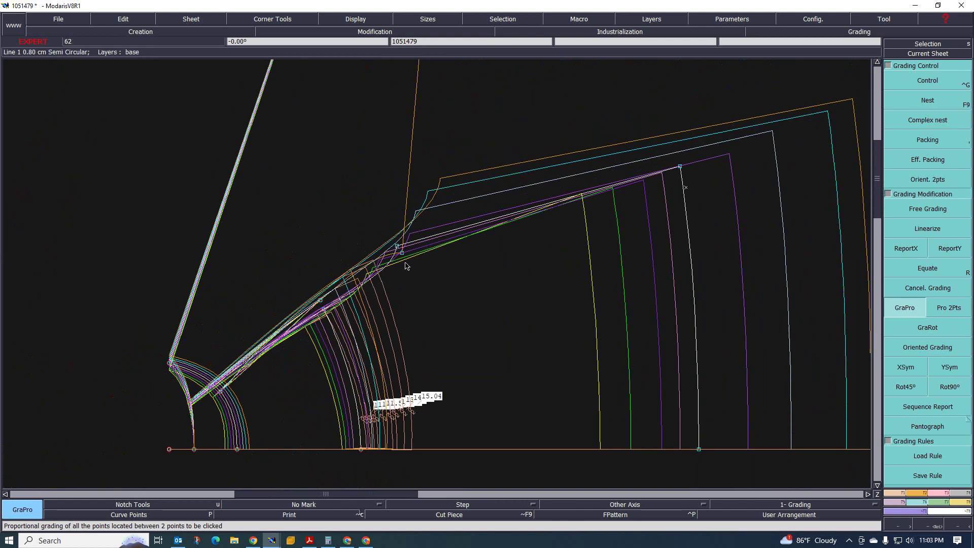
scroll(406, 266, up, 2)
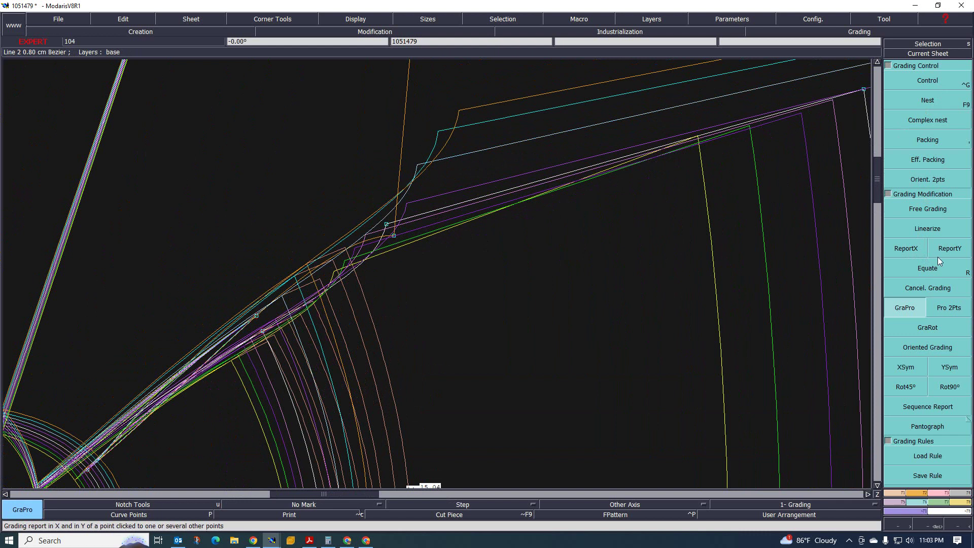
Step: Copy the body underarm point's grading to the adjoining sleeve underarm point using Equate
click(926, 270)
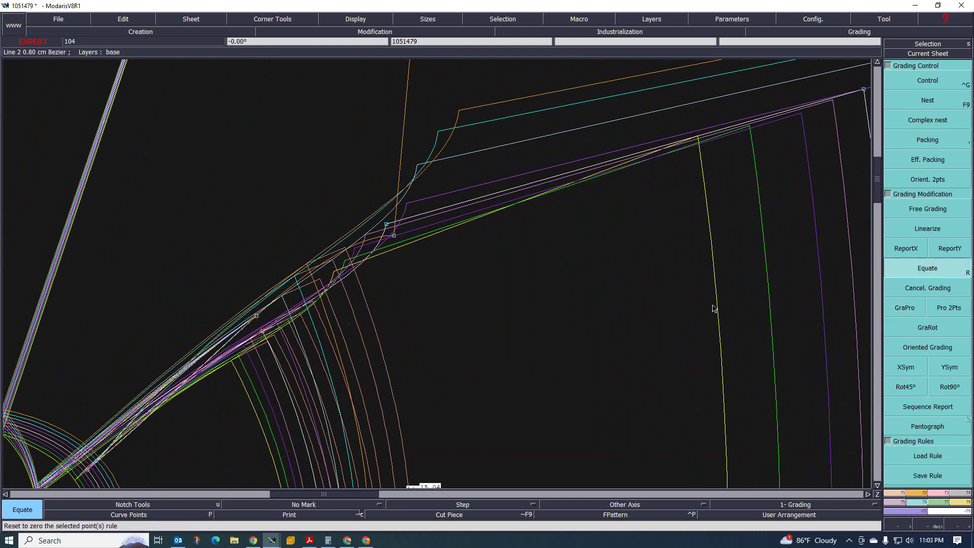
click(396, 240)
scroll(398, 223, down, 2)
scroll(421, 193, up, 2)
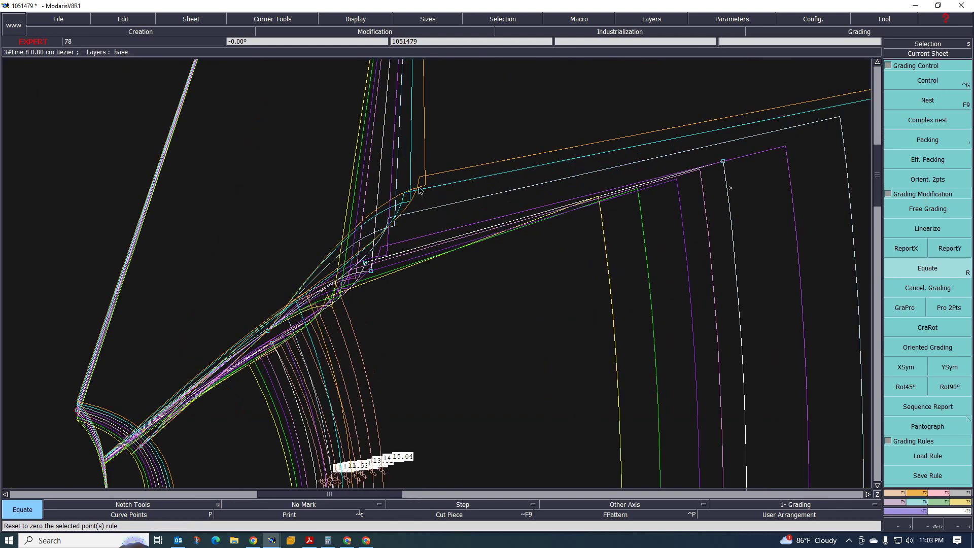
Step: Examine the graded sleeve and body lines around the underarm and across the whole piece
scroll(398, 239, down, 2)
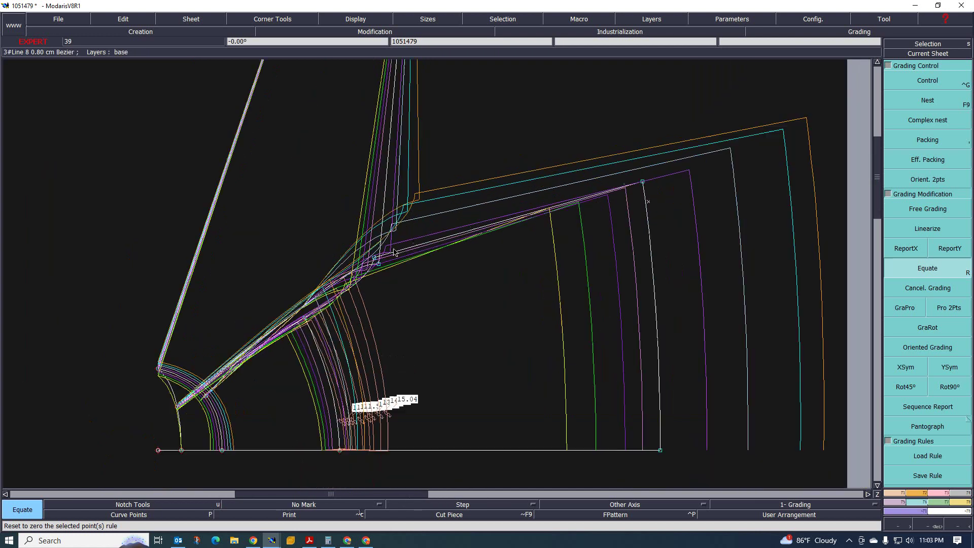
scroll(374, 257, up, 3)
scroll(349, 272, up, 1)
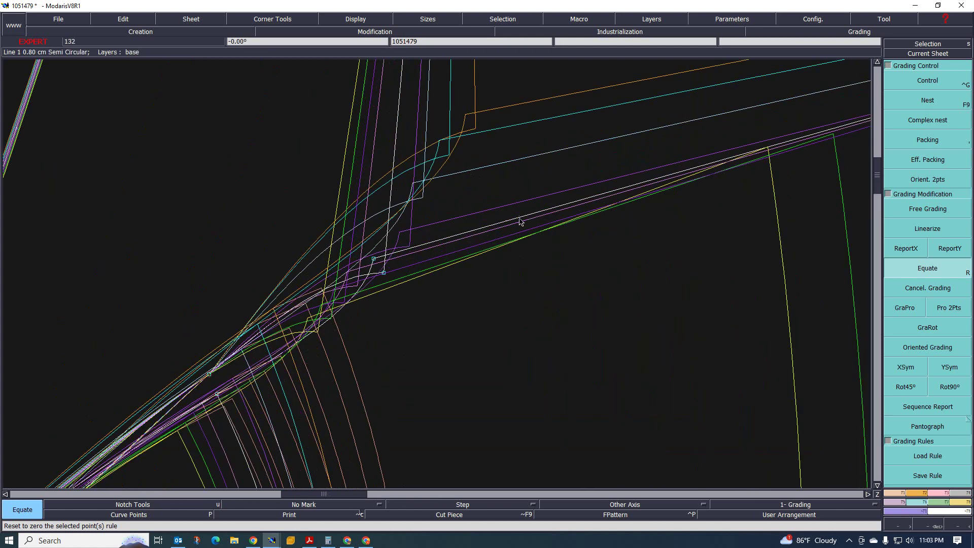
scroll(522, 282, down, 3)
scroll(634, 192, up, 2)
scroll(418, 219, down, 3)
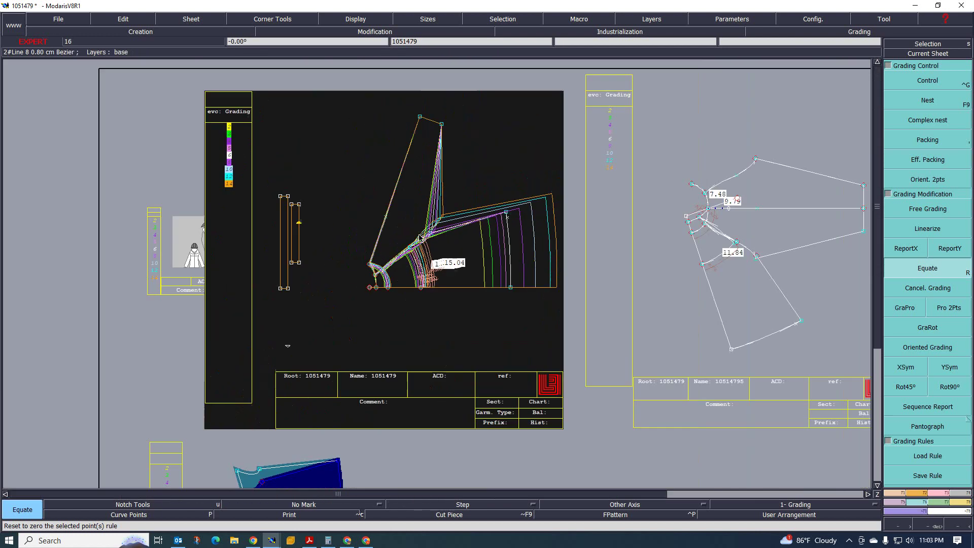
scroll(419, 219, up, 2)
scroll(419, 220, down, 3)
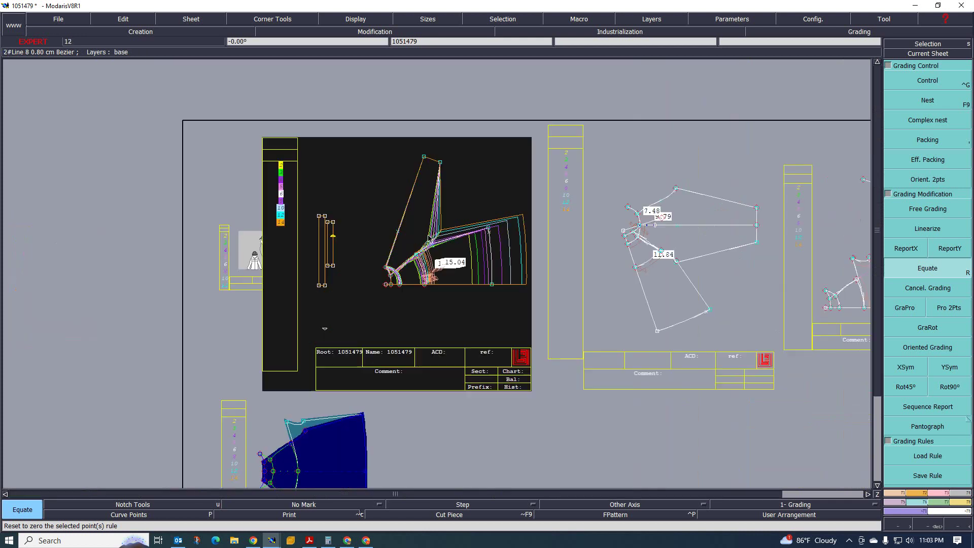
scroll(377, 247, up, 2)
scroll(377, 248, up, 2)
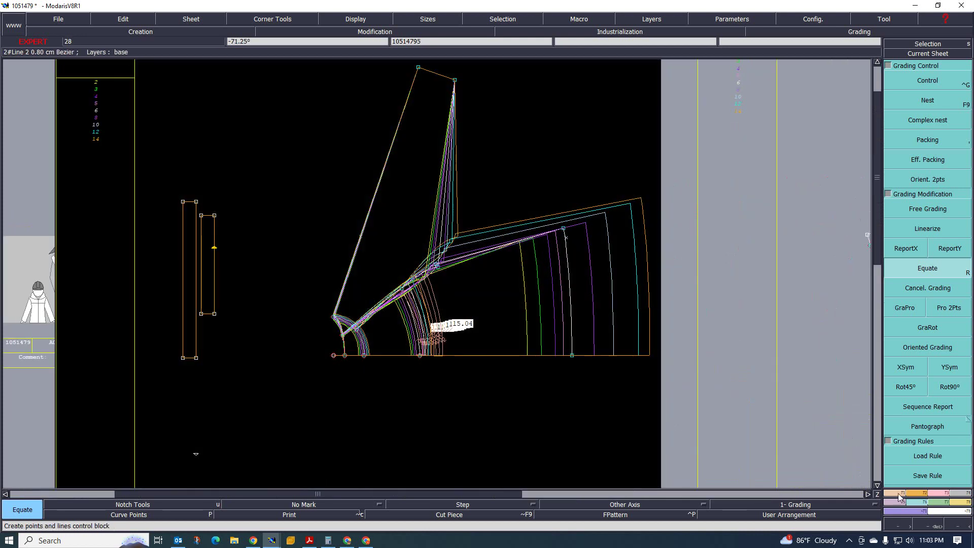
click(923, 493)
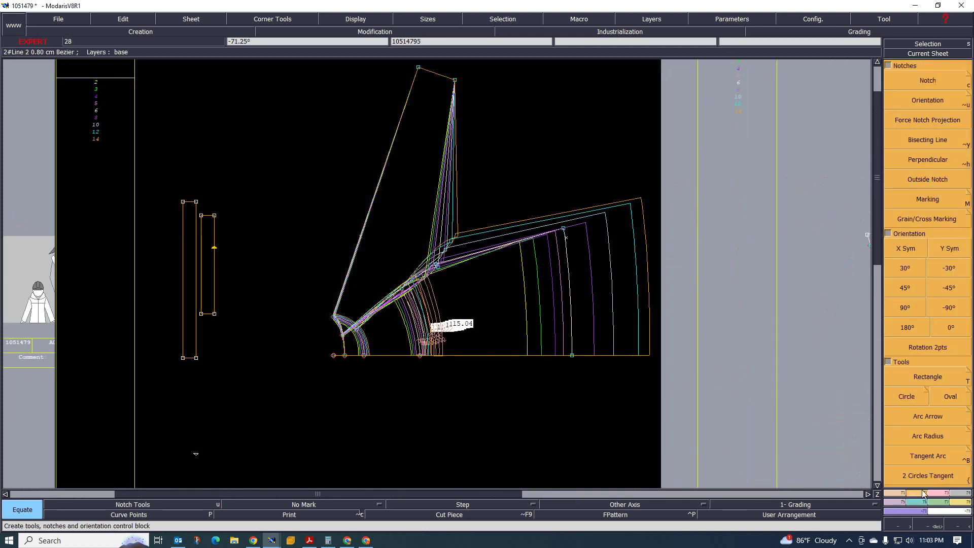
click(934, 378)
click(344, 282)
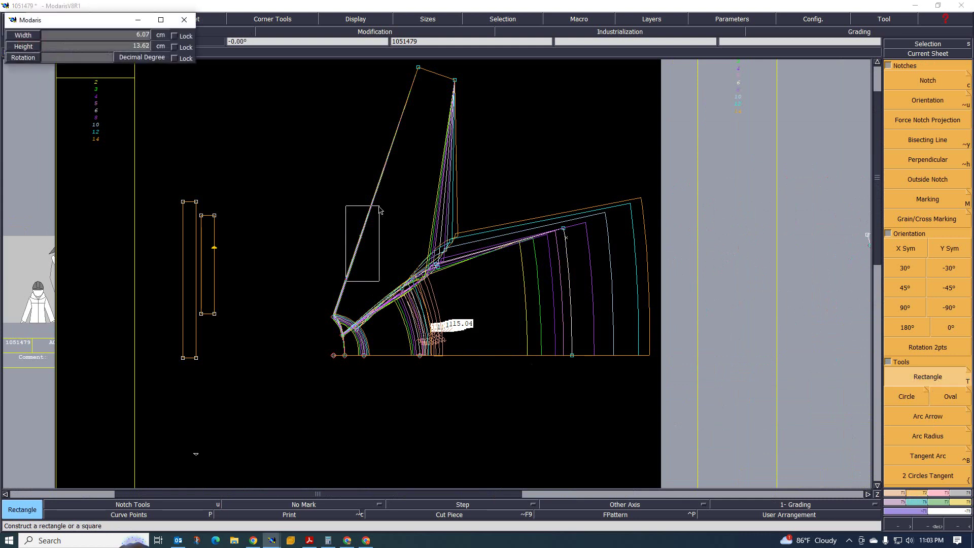
click(369, 230)
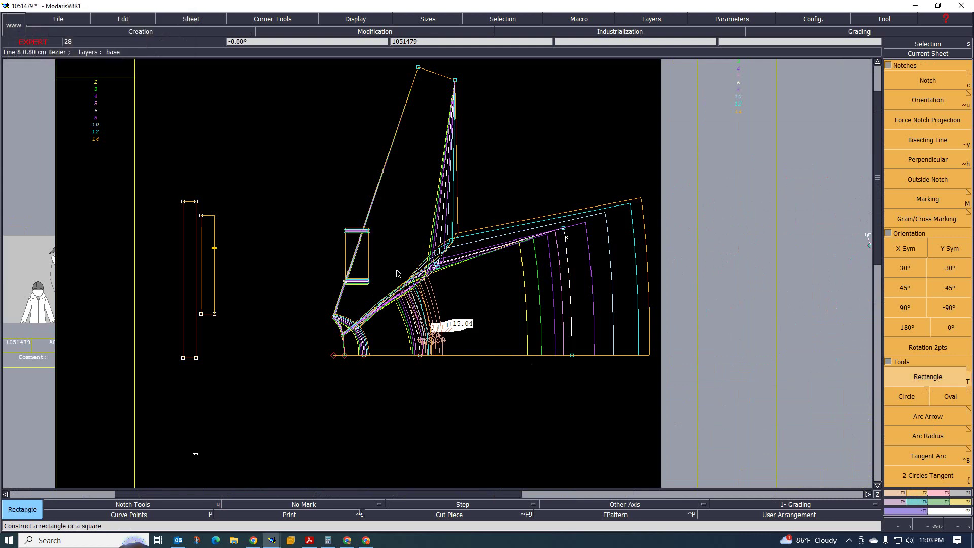
key(Delete)
key(ctrl+z)
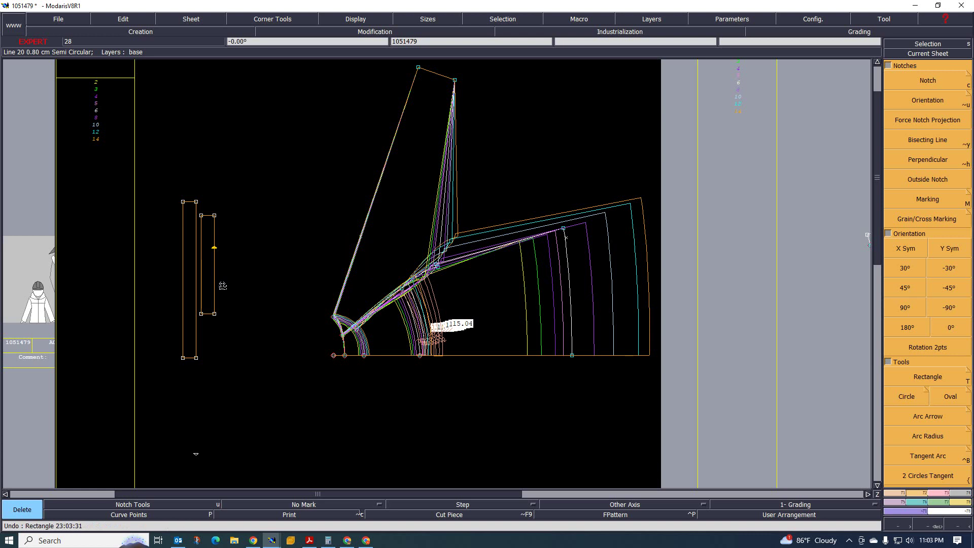
Step: Rotate the body pattern with Rotation 2pts so the sleeve's overarm line lies horizontal
click(932, 344)
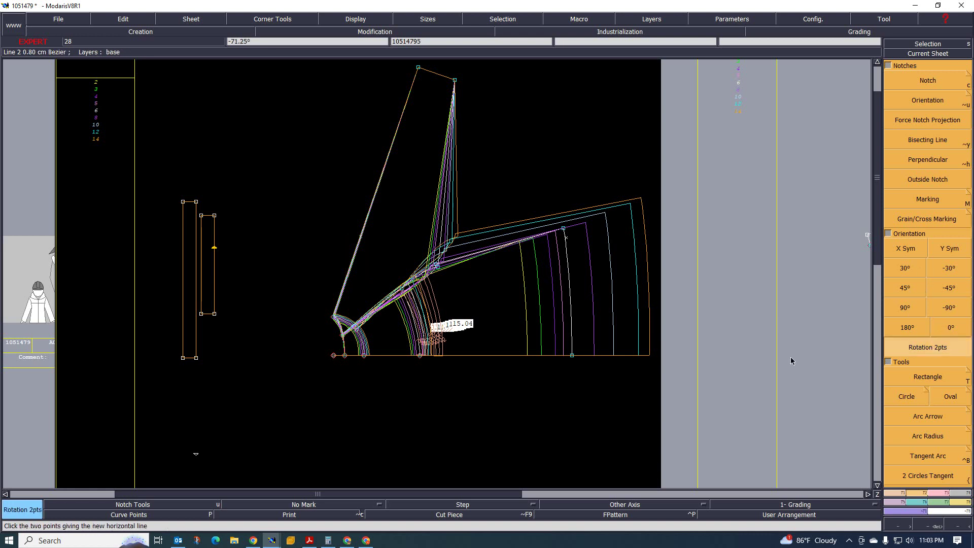
click(345, 282)
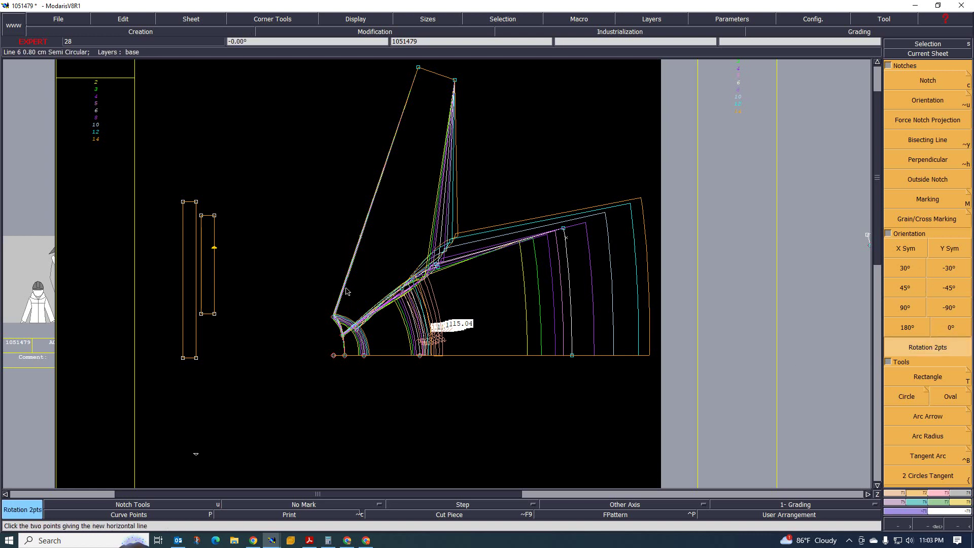
click(401, 129)
Step: Examine how the neckline and sleeve overarm lines are graded at the shoulder neck point
scroll(444, 335, up, 4)
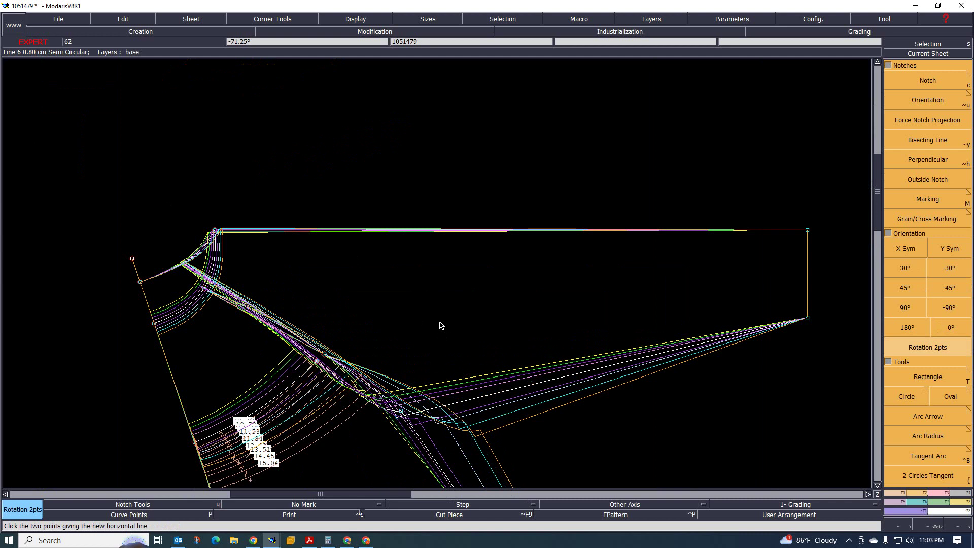
scroll(412, 281, up, 2)
scroll(299, 224, up, 2)
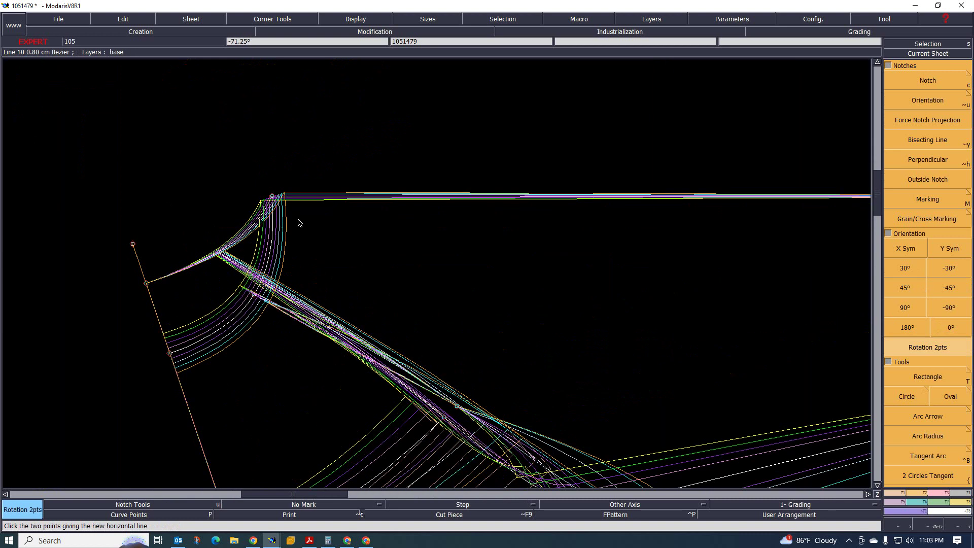
scroll(292, 203, up, 1)
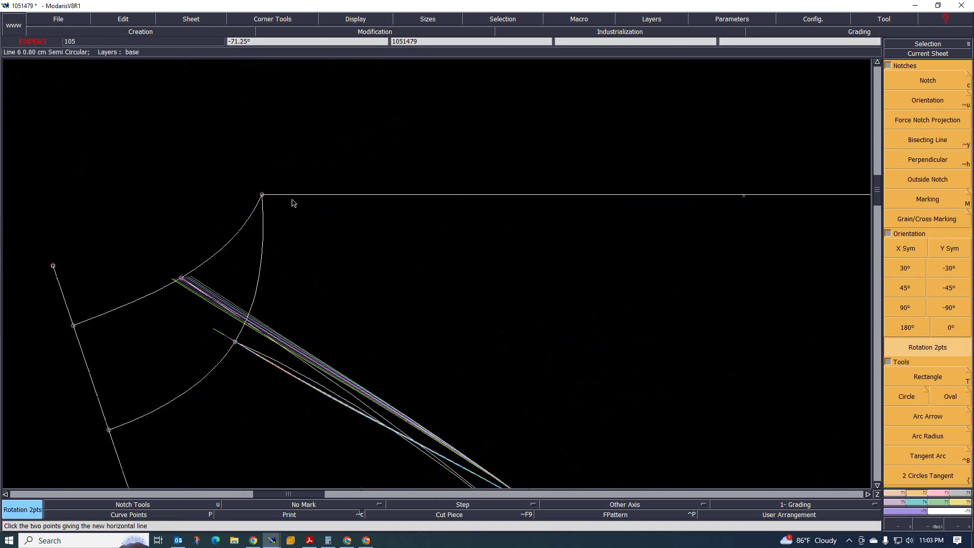
scroll(222, 201, up, 1)
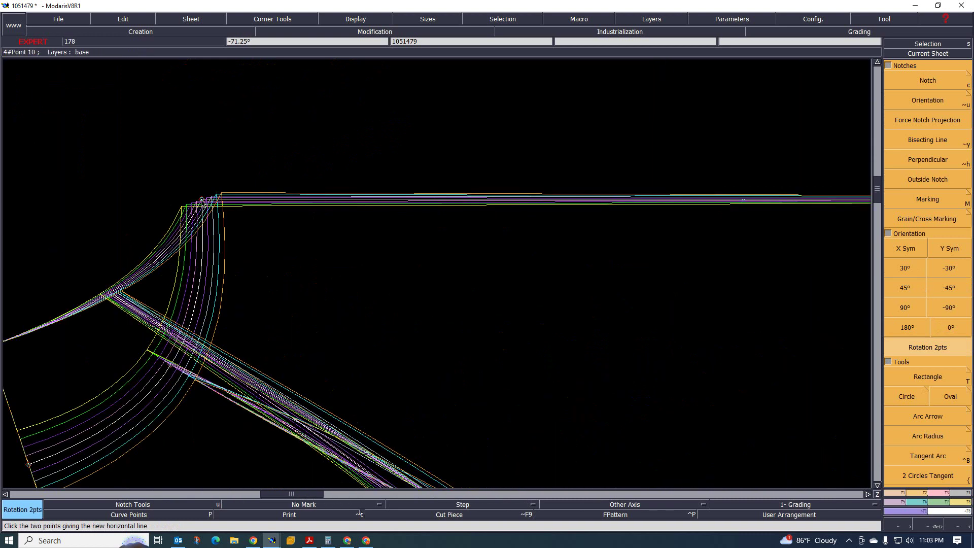
scroll(189, 207, down, 1)
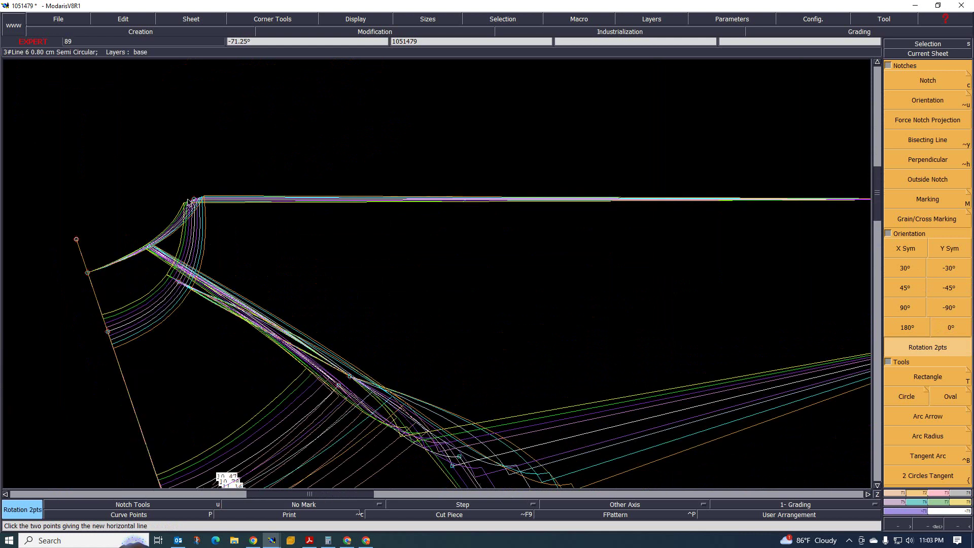
scroll(175, 203, up, 2)
scroll(173, 201, down, 4)
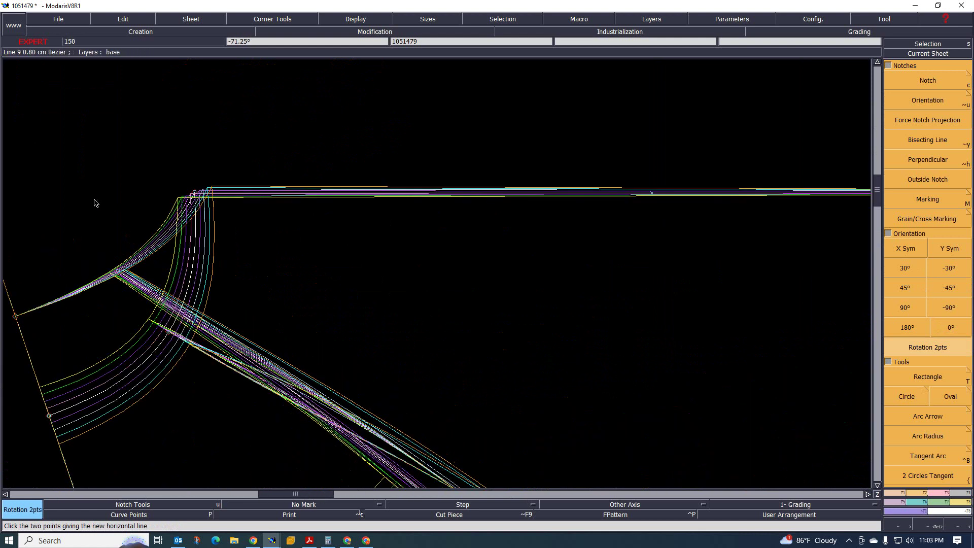
scroll(135, 206, up, 2)
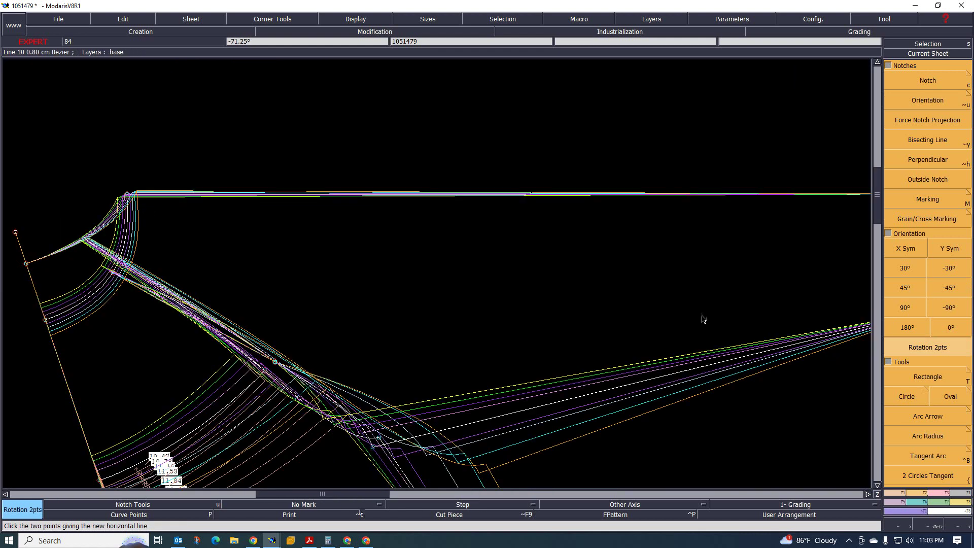
scroll(602, 290, down, 2)
scroll(658, 287, up, 1)
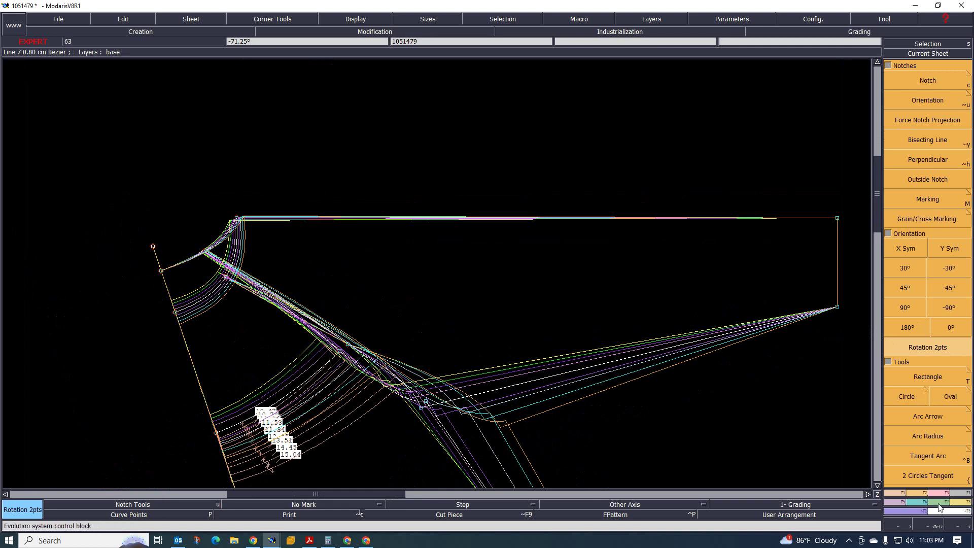
Step: Report the shoulder neck point's Y grading to the hem end of the sleeve's overarm line
key(F4)
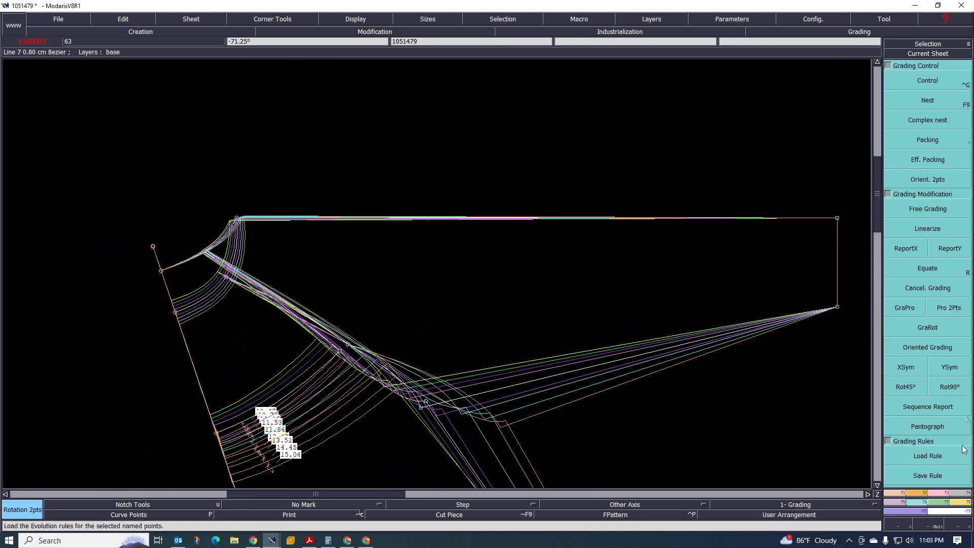
click(954, 252)
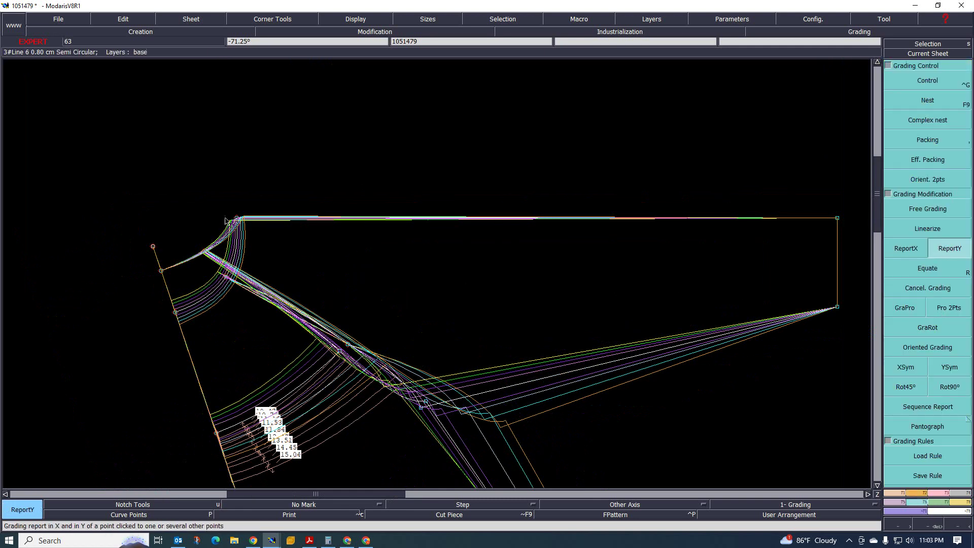
click(836, 219)
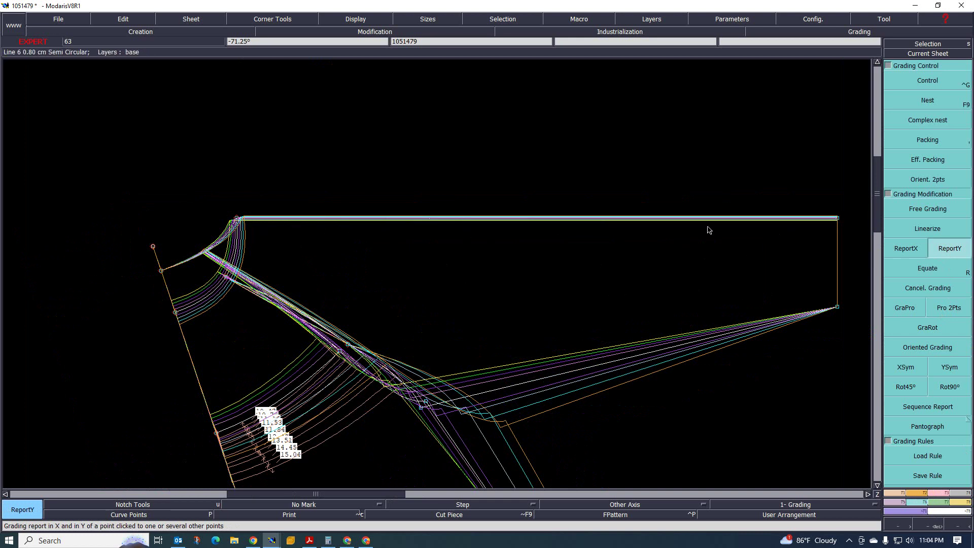
Step: Examine whether the graded overarm lines run parallel from the neckline to the sleeve hem
scroll(130, 232, up, 2)
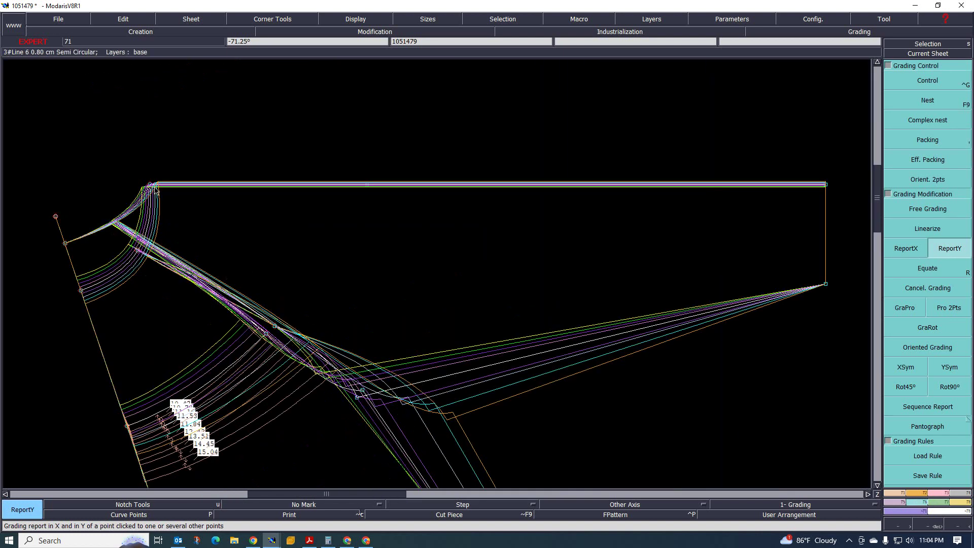
scroll(152, 189, up, 2)
scroll(152, 190, up, 3)
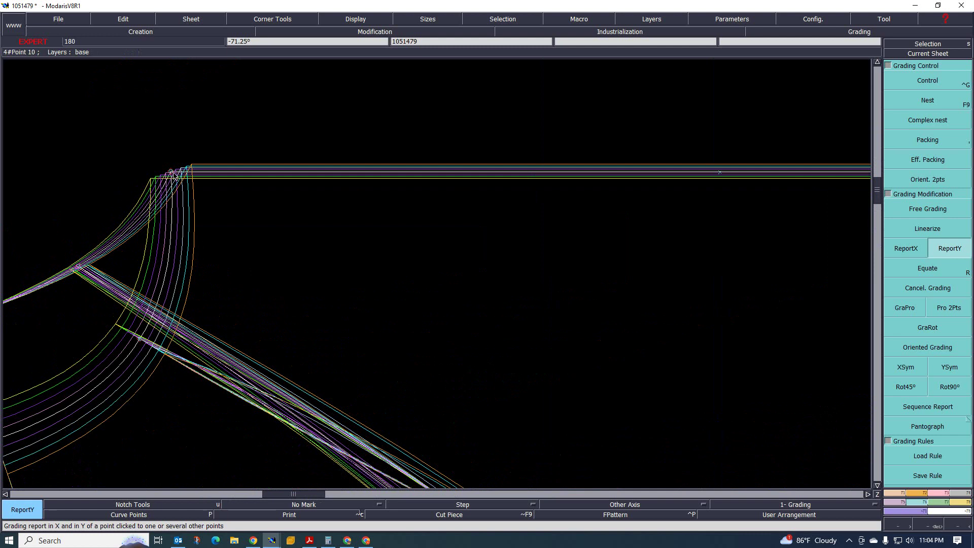
scroll(173, 175, down, 3)
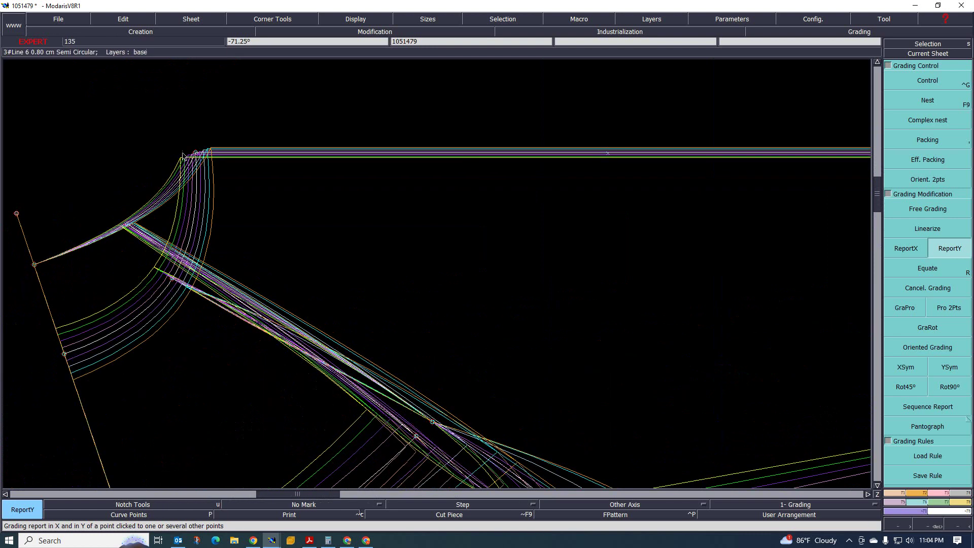
scroll(185, 165, up, 2)
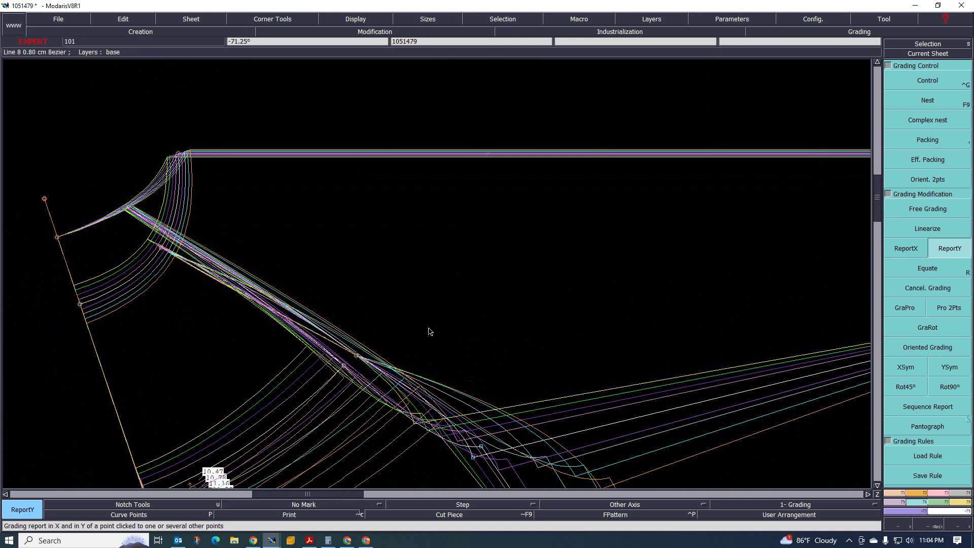
scroll(489, 330, down, 3)
scroll(374, 144, up, 2)
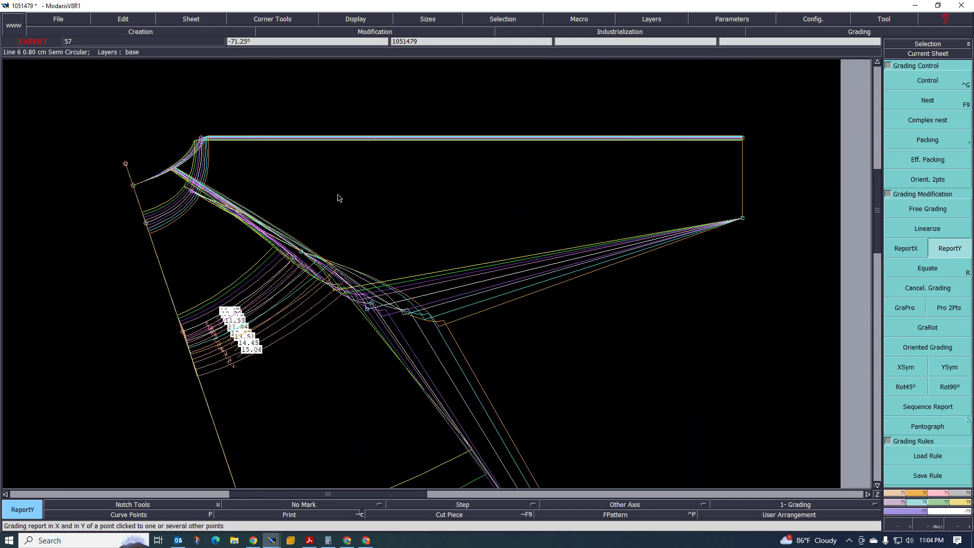
scroll(391, 183, up, 3)
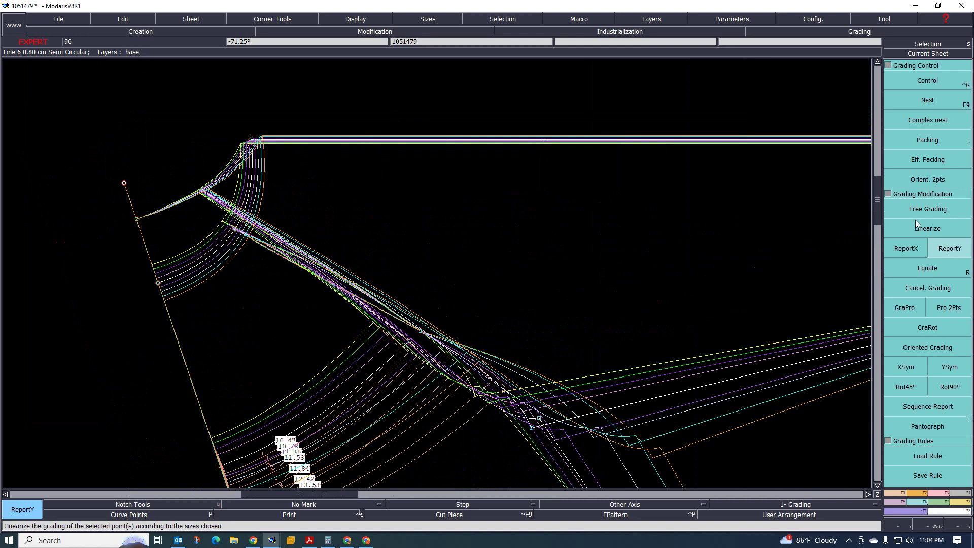
Step: Stack all graded sizes on the shoulder neck point using Packing and inspect the sleeve and underarm lines
click(925, 141)
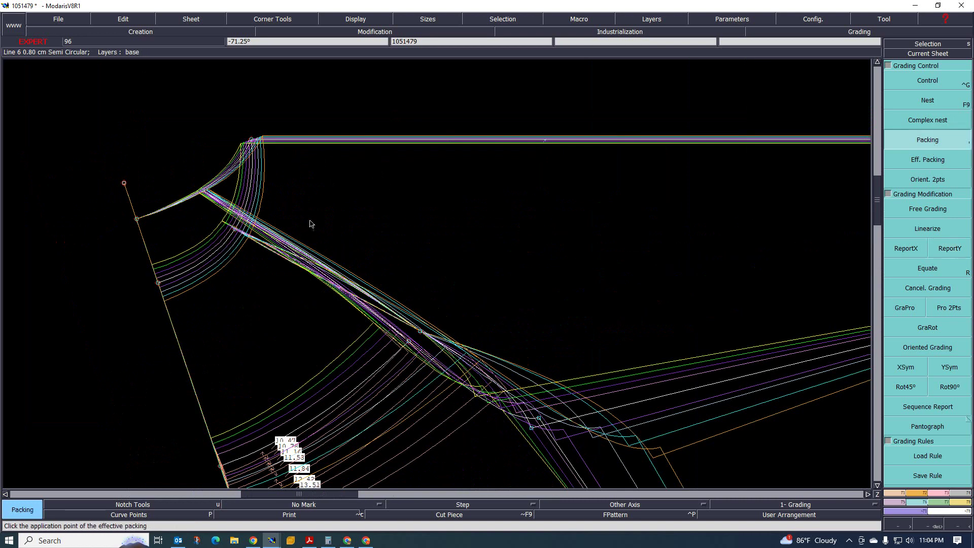
click(250, 140)
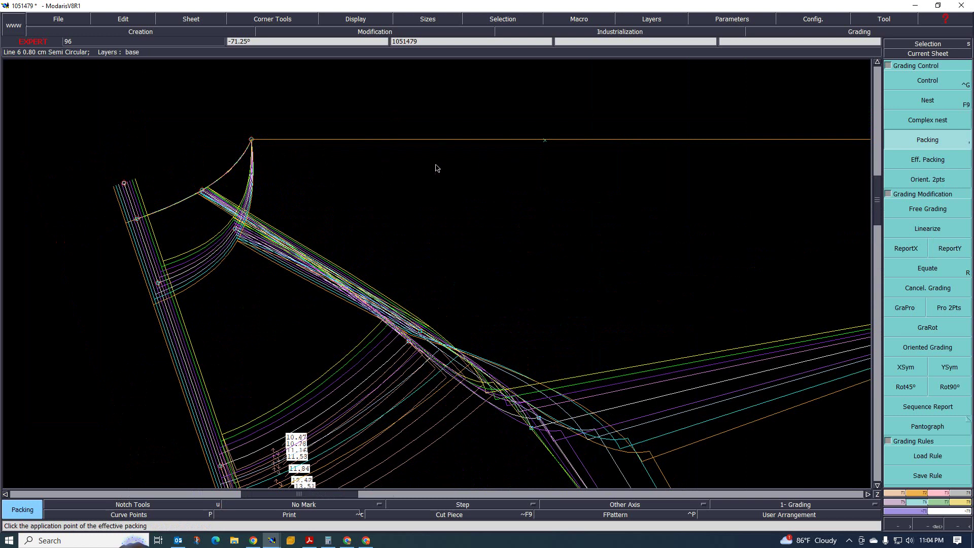
scroll(436, 167, down, 1)
scroll(455, 213, up, 1)
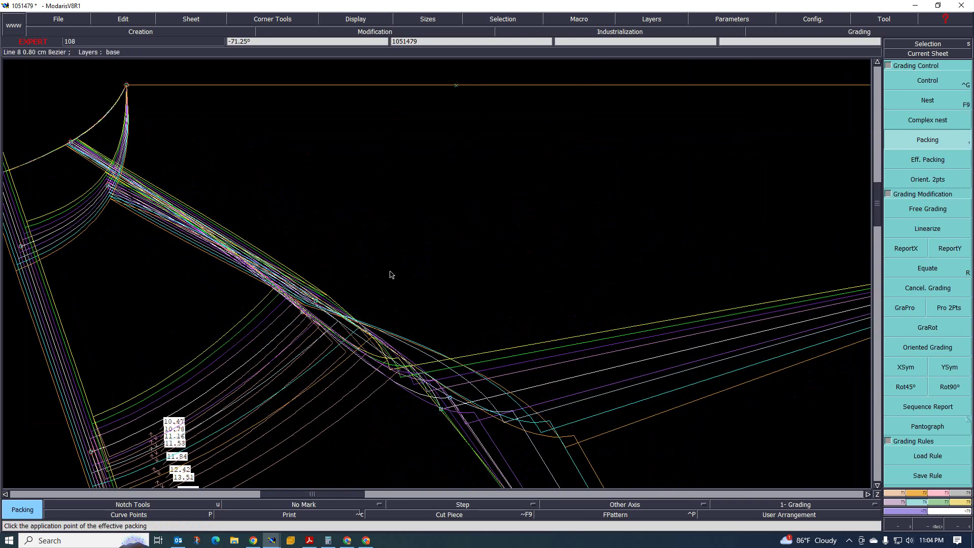
scroll(391, 271, down, 1)
Step: Switch to the tech pack PDF in Acrobat and check the blouse's graded measurement chart
click(314, 543)
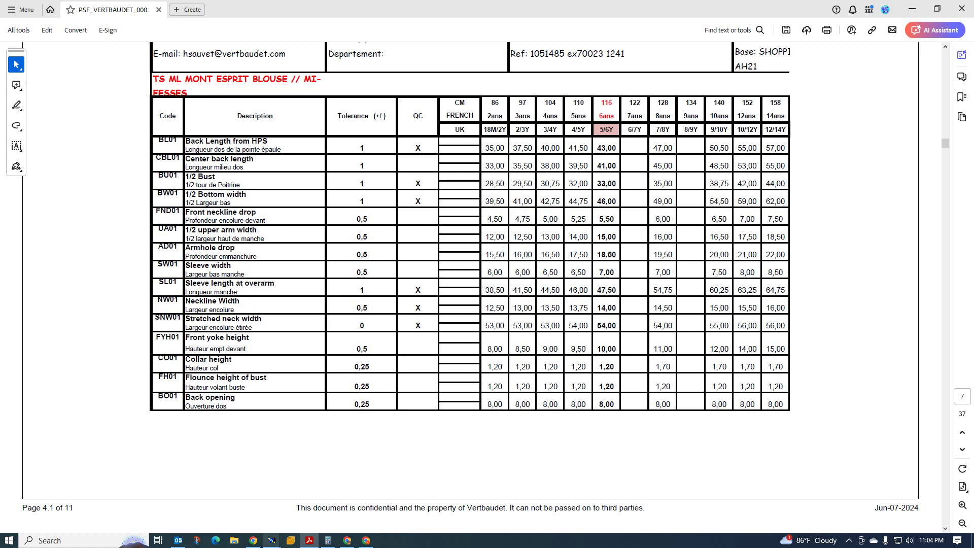
mouse_move(270, 542)
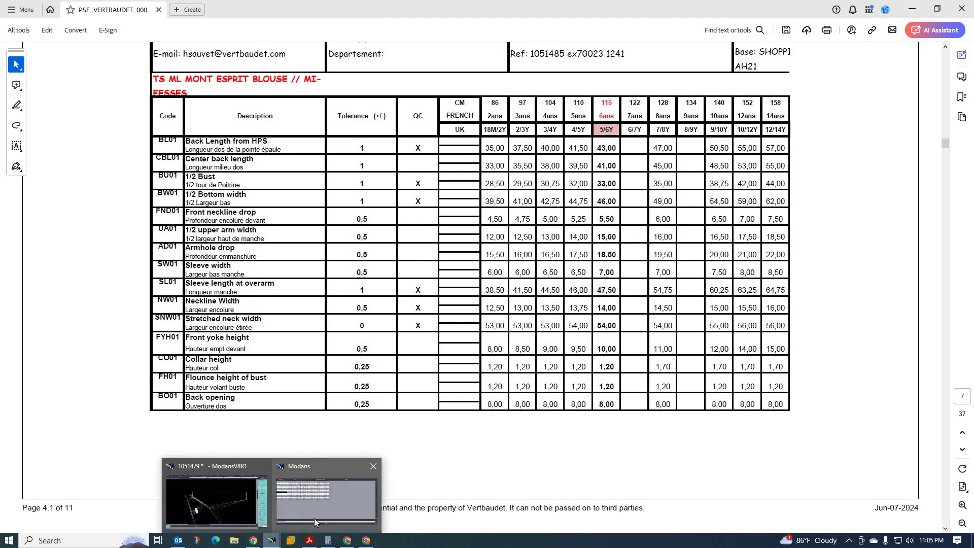
Step: Switch to Modaris to view the stacked underarm lines, and return to the tech pack PDF in Acrobat to compare the armhole drop grading
click(221, 505)
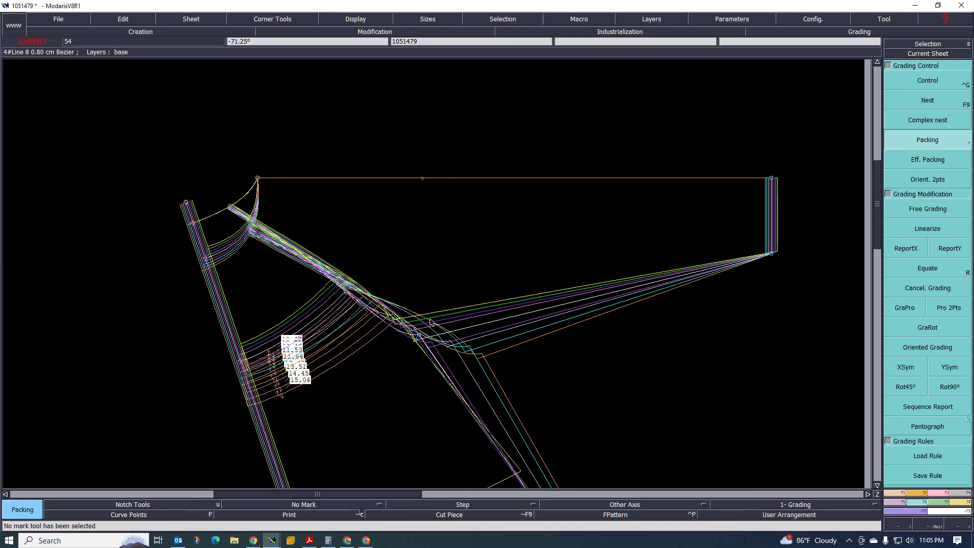
click(310, 539)
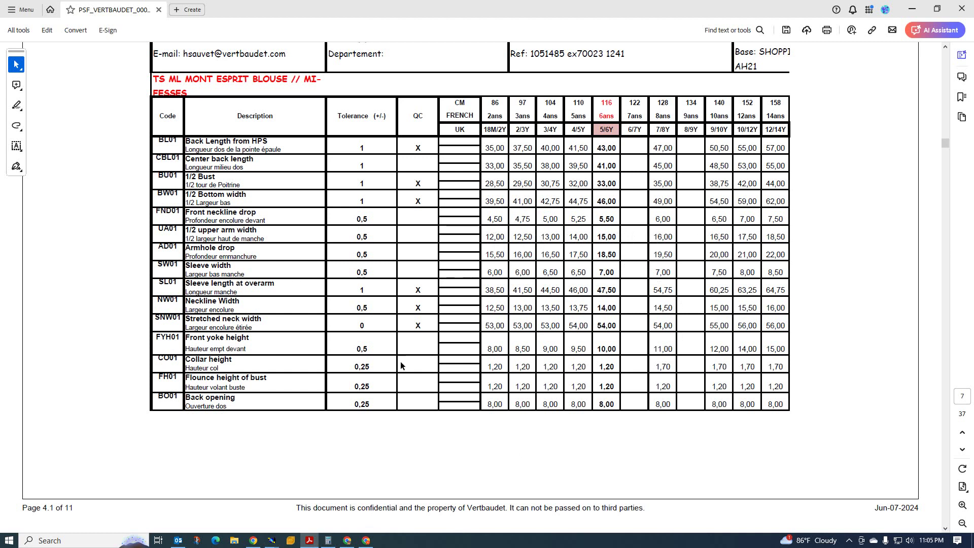
Step: Switch to Modaris, open the underarm point's grading with Control, and set its Y increments between sizes 4–5 and 5–6 to -1
mouse_move(272, 540)
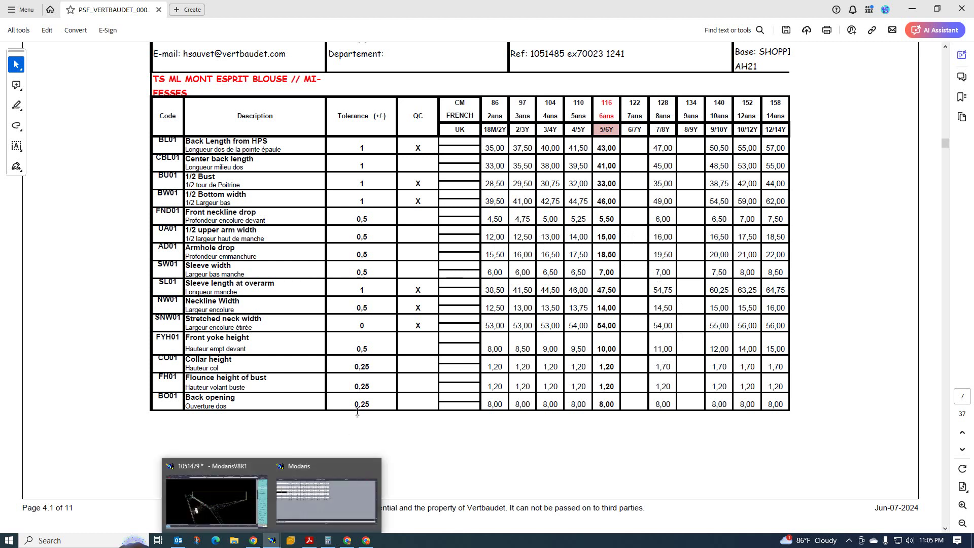
click(244, 505)
scroll(449, 287, up, 3)
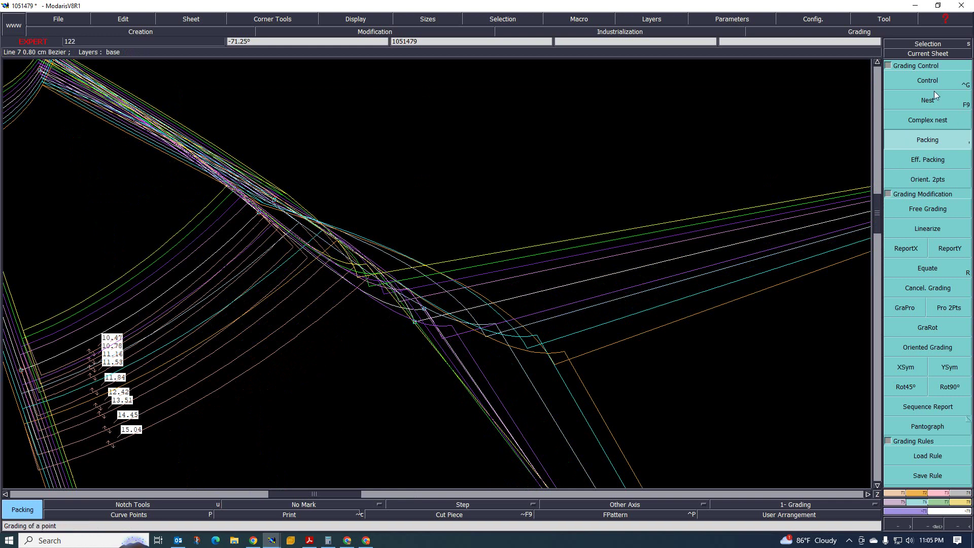
key(ctrl+g)
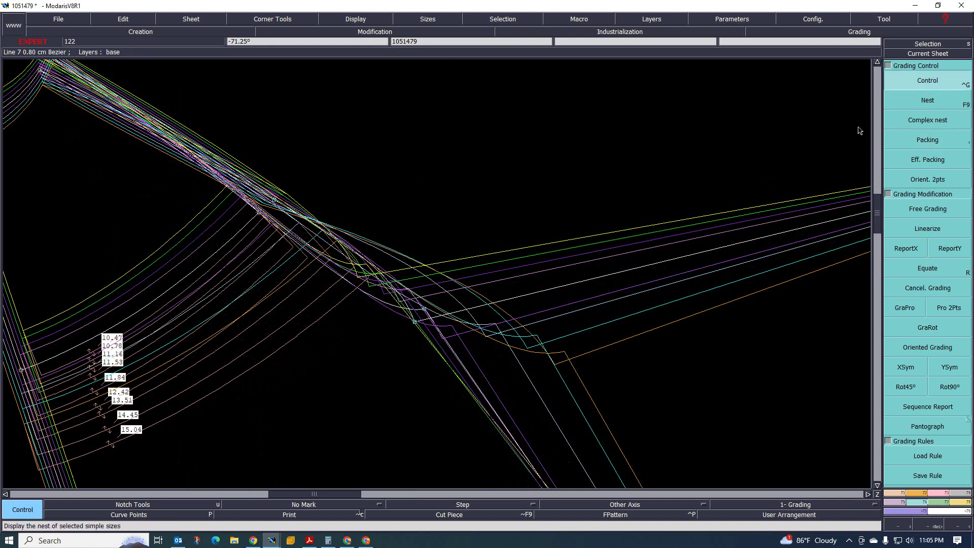
click(414, 323)
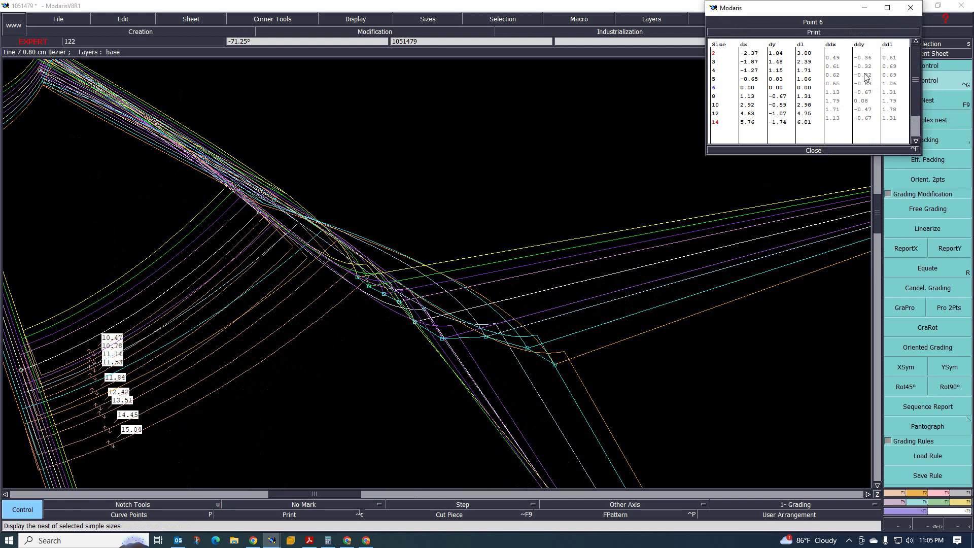
drag(866, 76, 865, 85)
drag(866, 75, 869, 84)
text(-1)
key(Return)
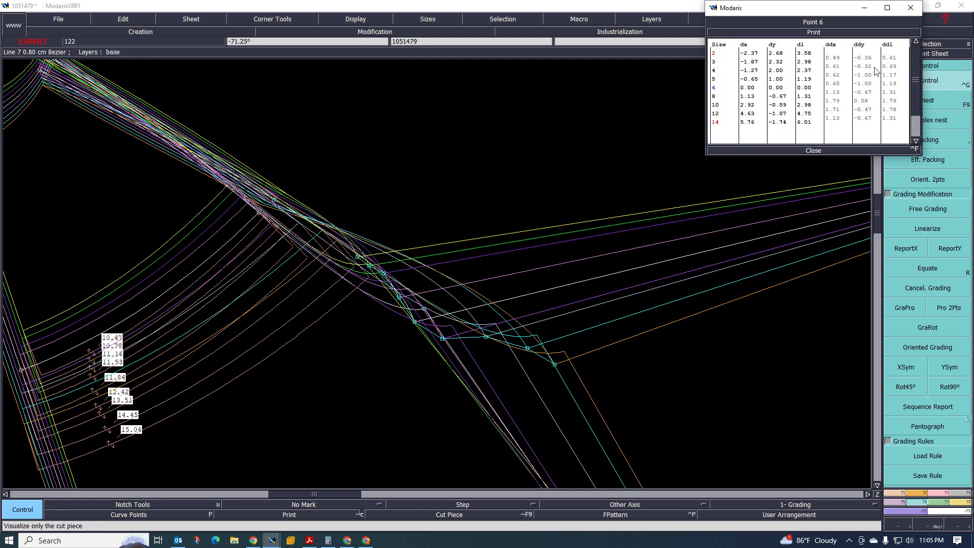
Step: Set the underarm point's Y increments between sizes 2–3 and 3–4 to -0.5
drag(868, 58, 868, 70)
key(BackSpace)
text(-0.5)
key(Return)
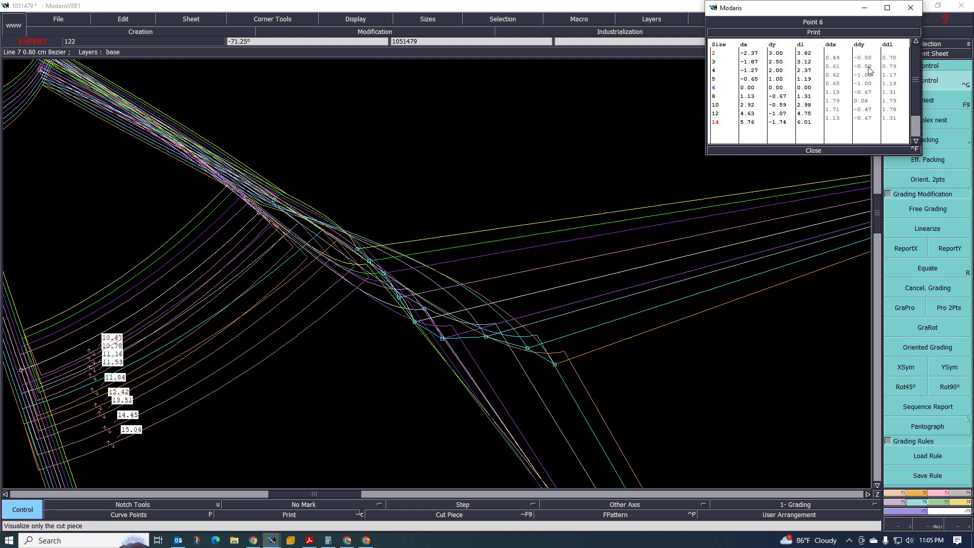
Step: Set the underarm point's Y increment between sizes 6 and 8 to -0.5
click(865, 97)
key(BackSpace)
drag(865, 99, 867, 123)
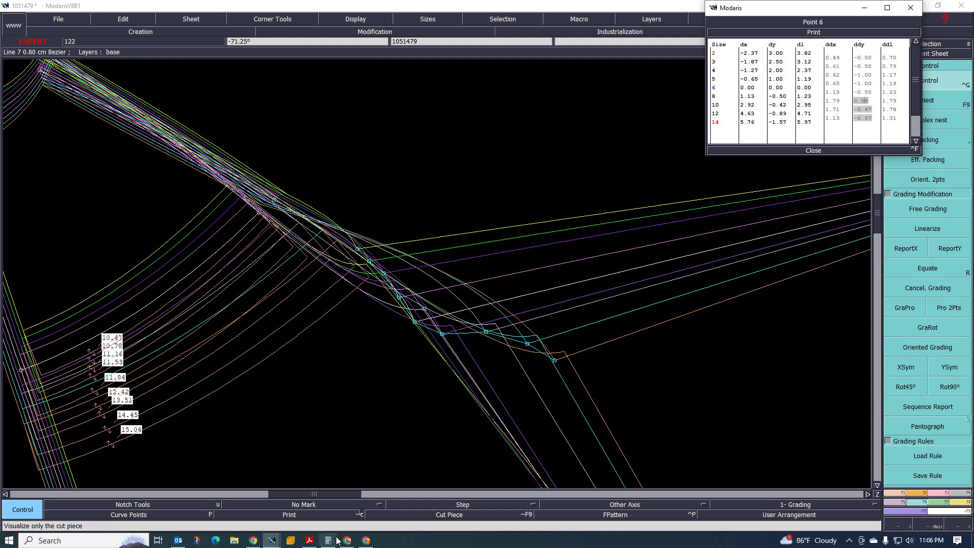
Step: Check armhole drop in Acrobat's tech pack, and in Modaris set the underarm point's Y increments to -1 for 6–8, -0.5 for 8–10, -1 for 10–12 and 12–14
click(309, 540)
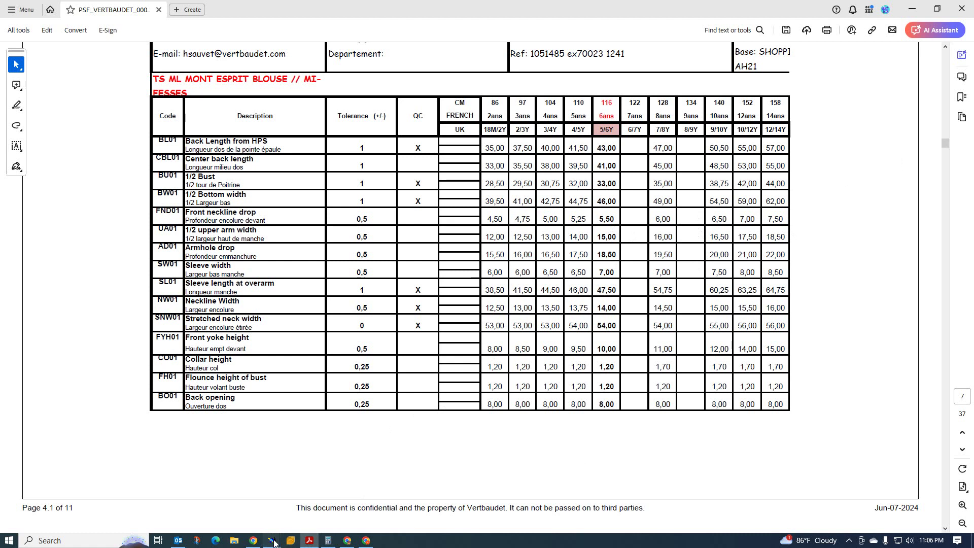
mouse_move(271, 540)
click(168, 497)
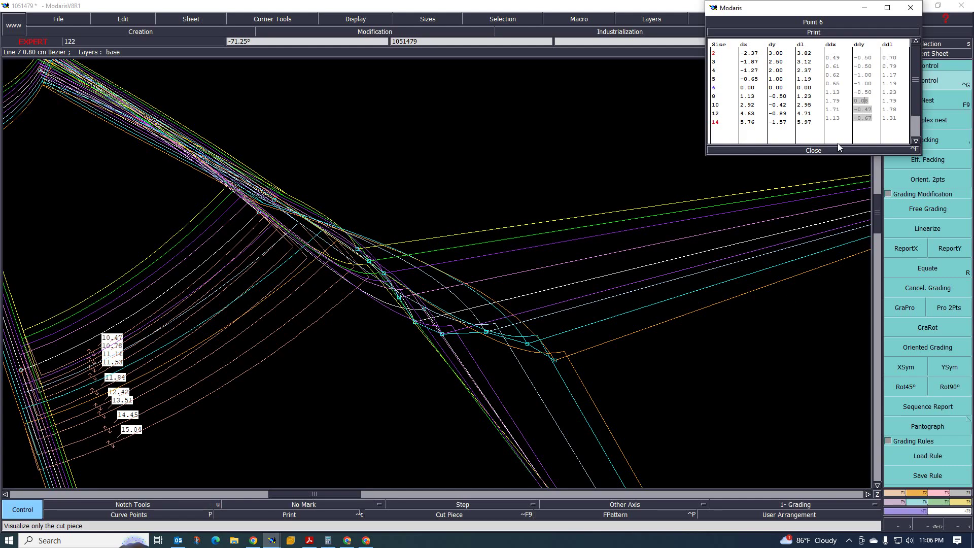
click(862, 92)
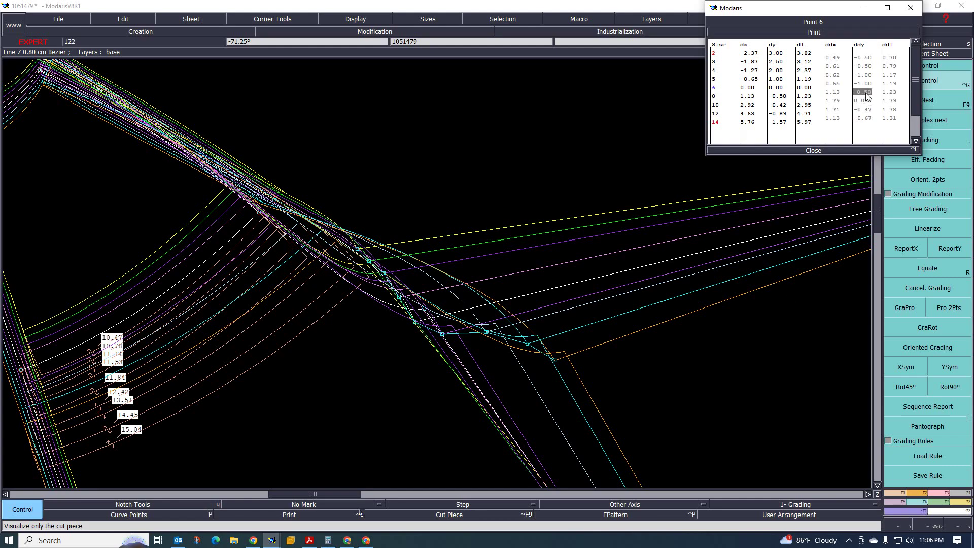
text(-1)
click(865, 101)
text(-0)
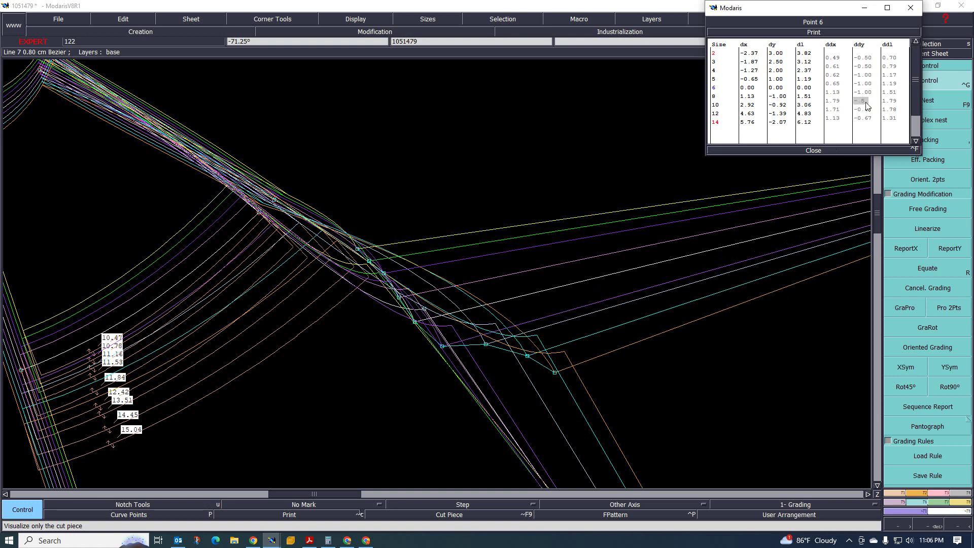
text(.5)
click(865, 109)
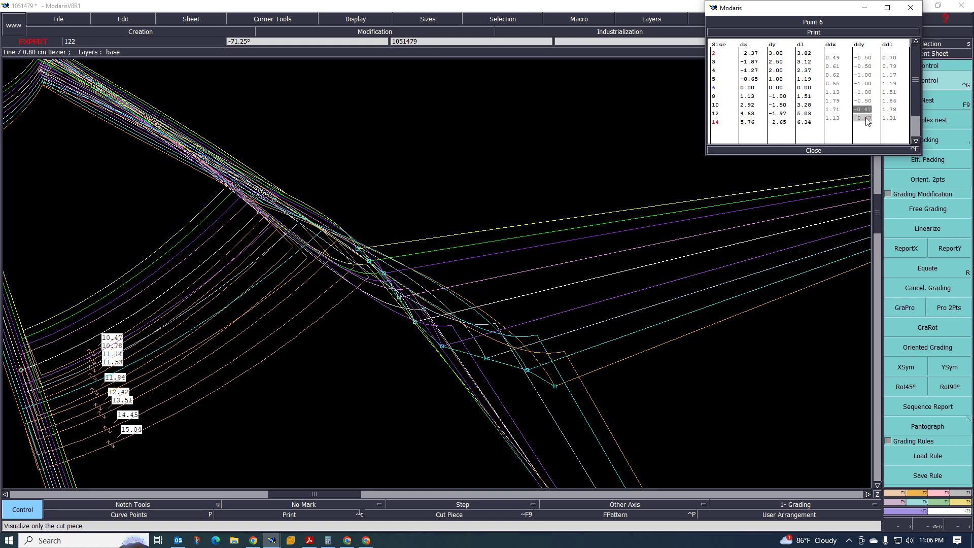
text(-7)
text(1)
key(Return)
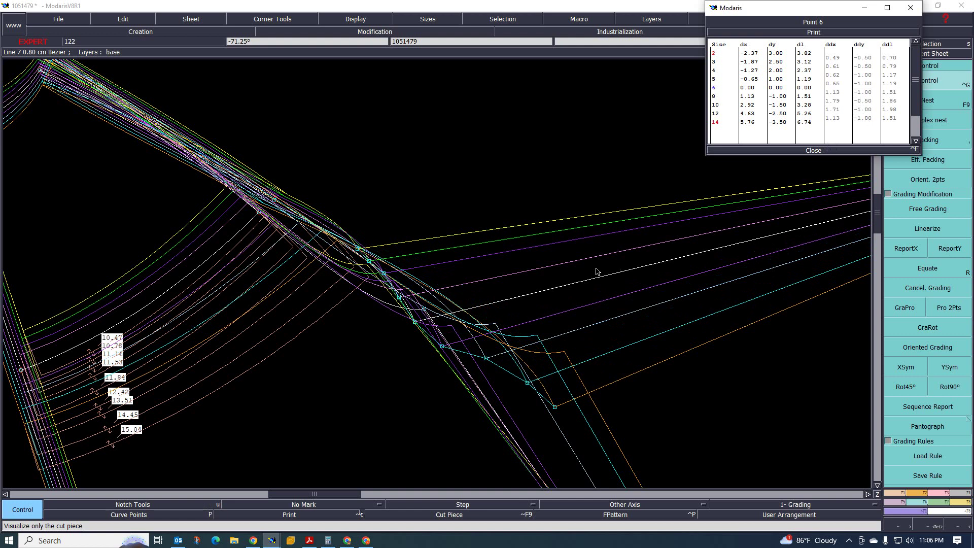
Step: Examine the regraded underarm points and how the armhole and sleeve underarm lines spread across the stacked sizes
scroll(479, 348, down, 2)
scroll(555, 364, up, 3)
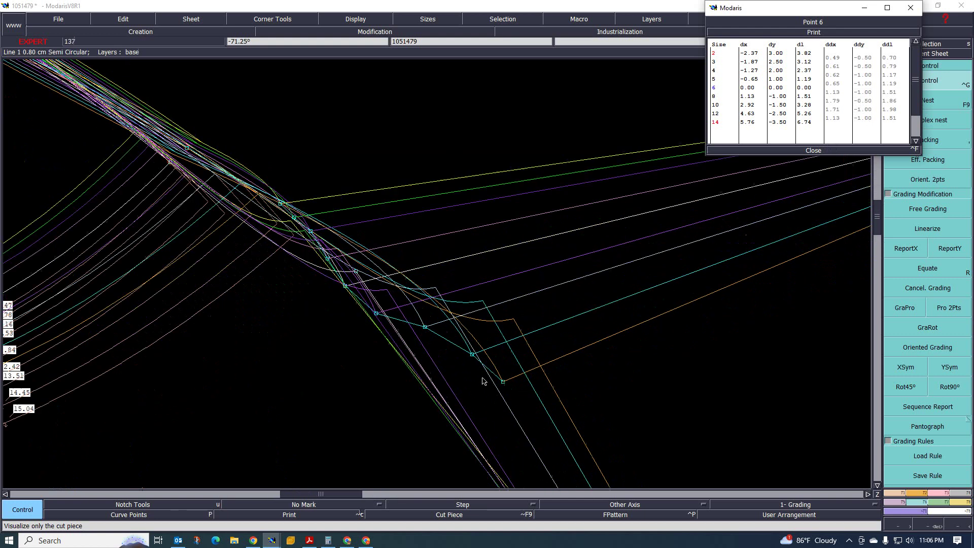
scroll(525, 350, down, 1)
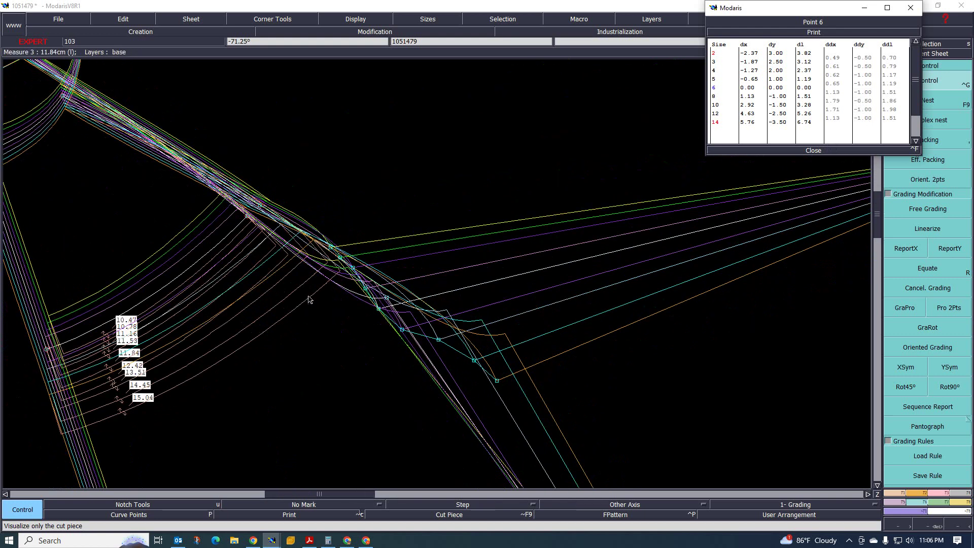
scroll(310, 300, down, 2)
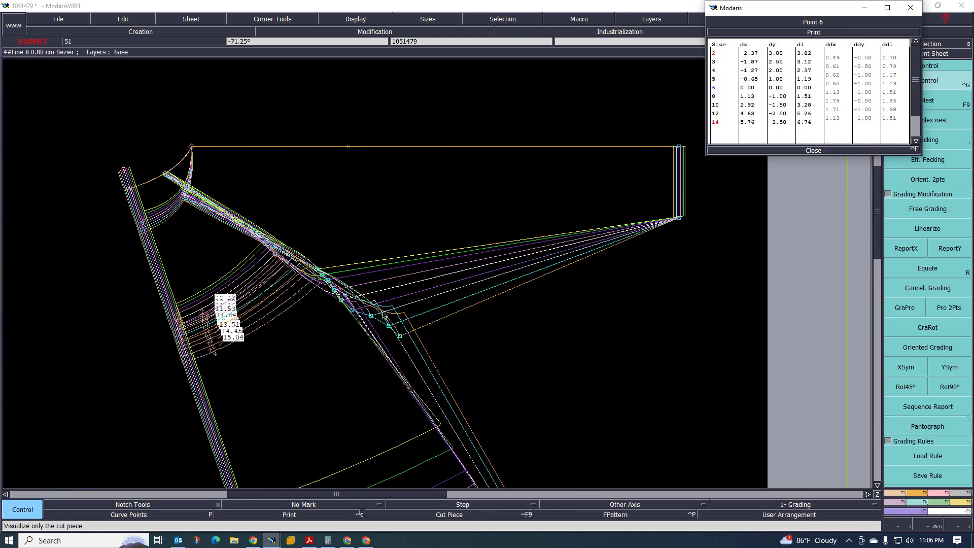
scroll(413, 333, up, 2)
scroll(558, 228, down, 2)
scroll(386, 265, up, 1)
scroll(489, 289, down, 2)
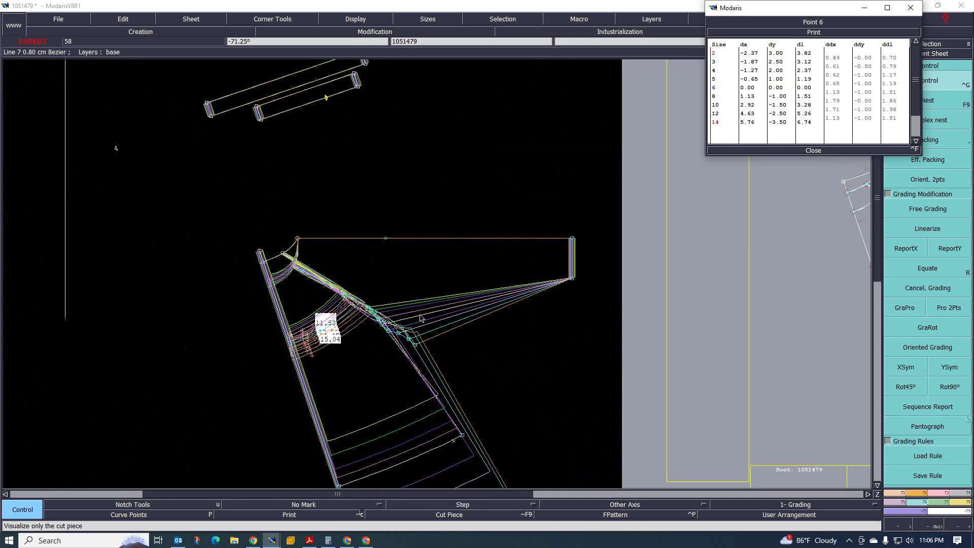
scroll(411, 280, up, 2)
scroll(414, 380, up, 1)
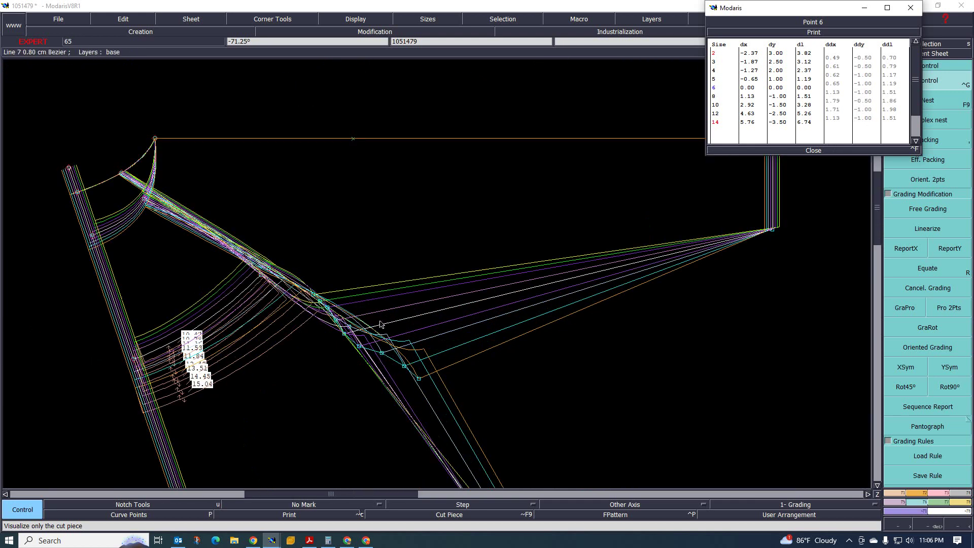
Step: Bring up the graded measurement chart to review the line lengths for all sizes
click(271, 540)
click(279, 499)
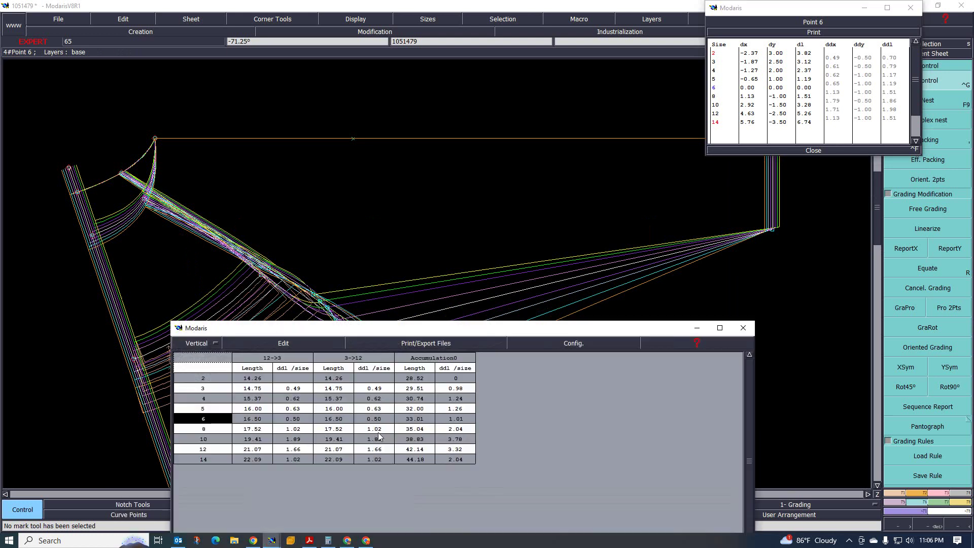